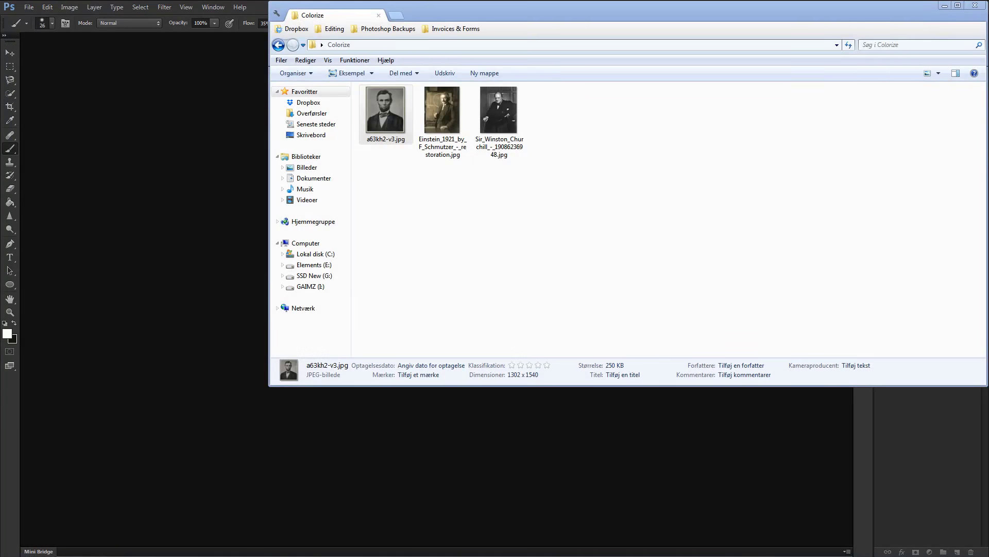
Open the portrait a63kh2-v3.jpg from the Colorize folder in Adobe Photoshop CS6
{"action": "left_click_drag", "start_coordinate": [386, 111], "coordinate": [148, 110]}
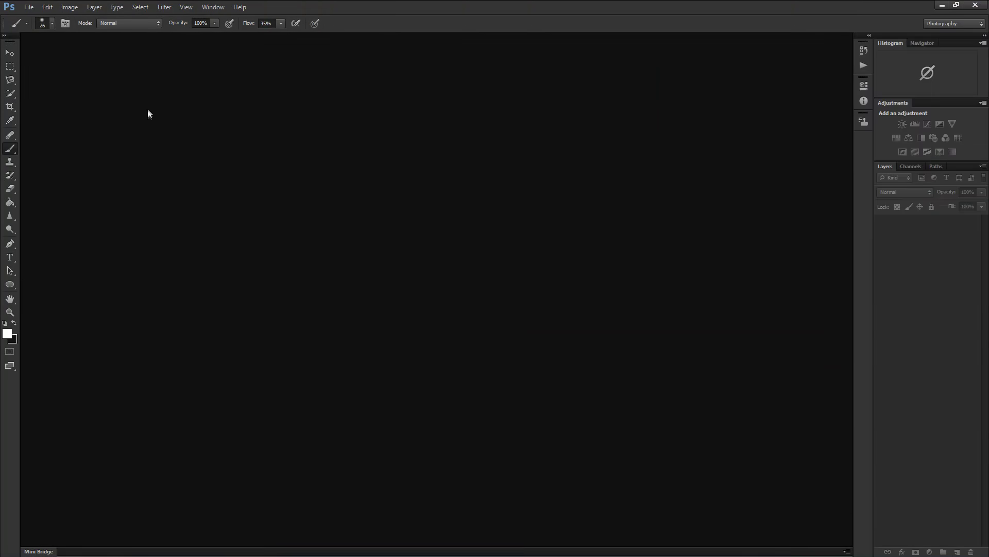
{"action": "right_click", "coordinate": [388, 114]}
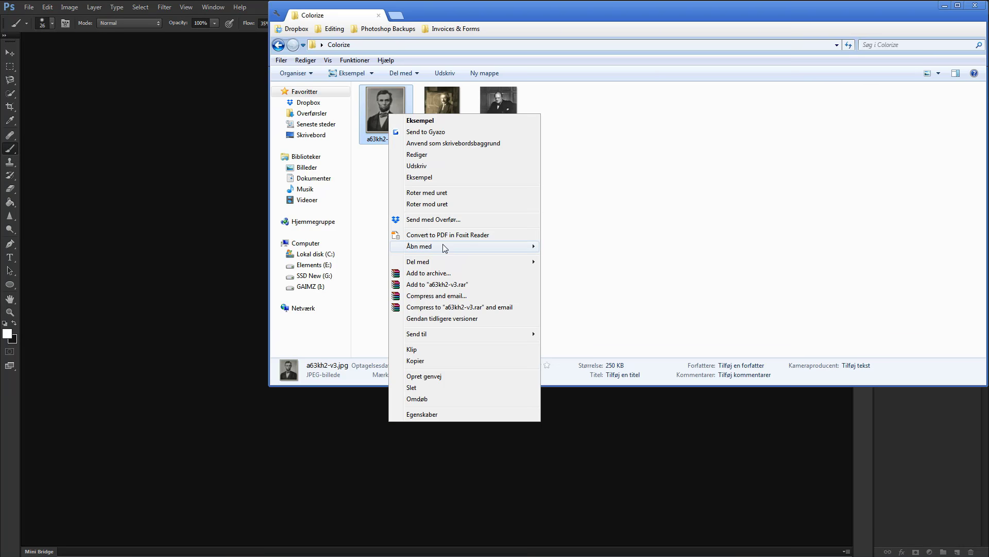
{"action": "mouse_move", "coordinate": [520, 247]}
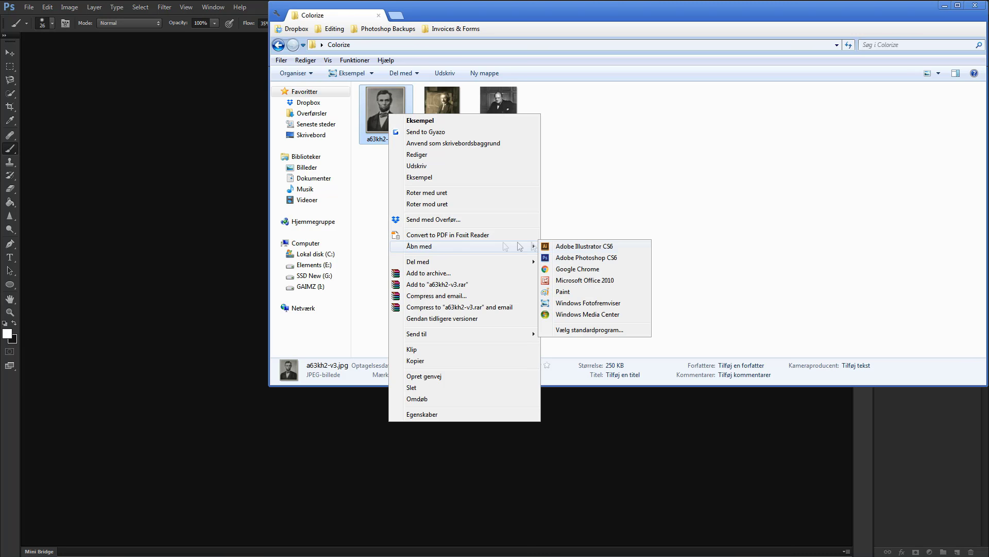
{"action": "left_click", "coordinate": [593, 258]}
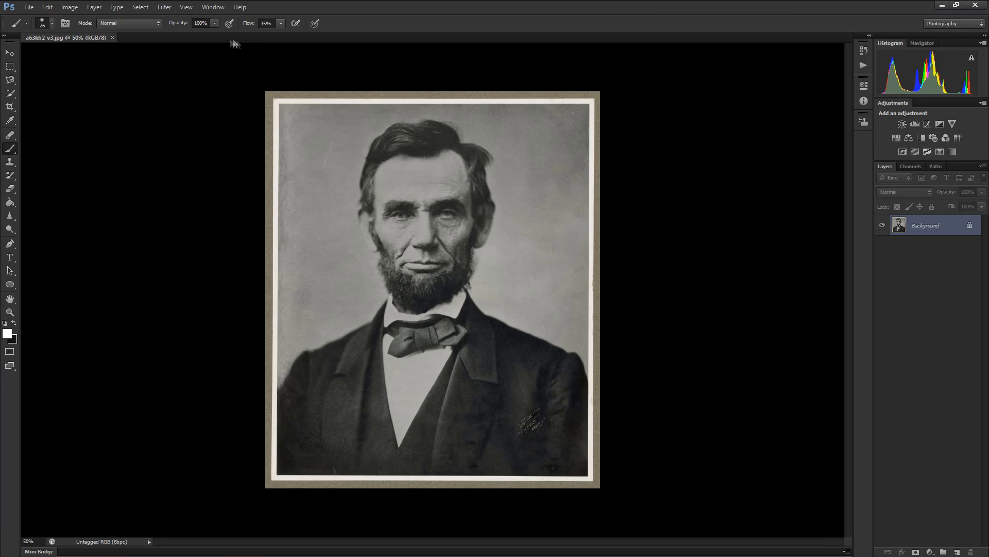
Set up a soft round Brush with 35% flow and 0% hardness
{"action": "left_click", "coordinate": [268, 24]}
{"action": "left_click", "coordinate": [254, 28]}
{"action": "key", "text": "e"}
{"action": "key", "text": "b"}
{"action": "left_click", "coordinate": [266, 23]}
{"action": "right_click", "coordinate": [343, 155]}
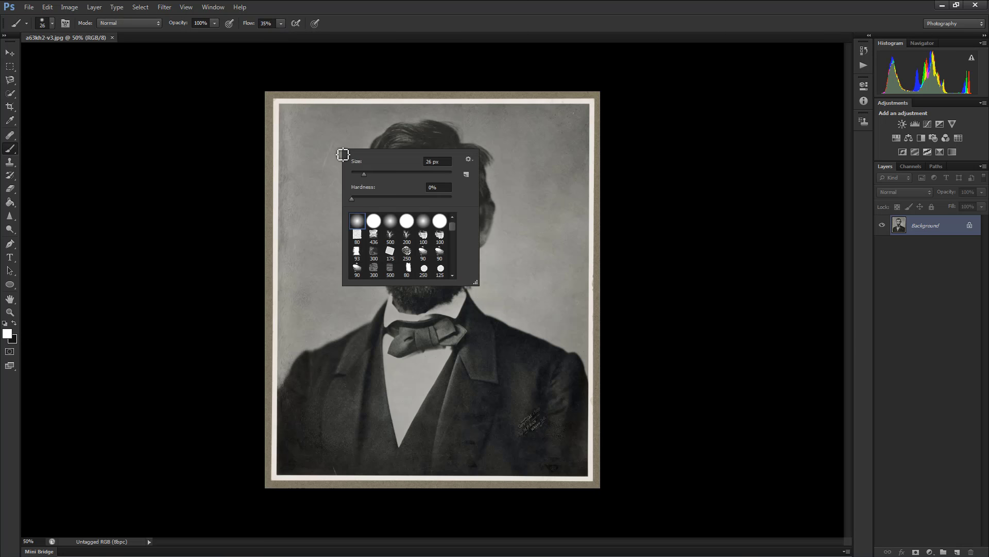
{"action": "mouse_move", "coordinate": [353, 198]}
{"action": "left_mouse_down"}
{"action": "mouse_move", "coordinate": [364, 198]}
{"action": "mouse_move", "coordinate": [345, 197]}
{"action": "left_mouse_up"}
{"action": "key", "text": "Return"}
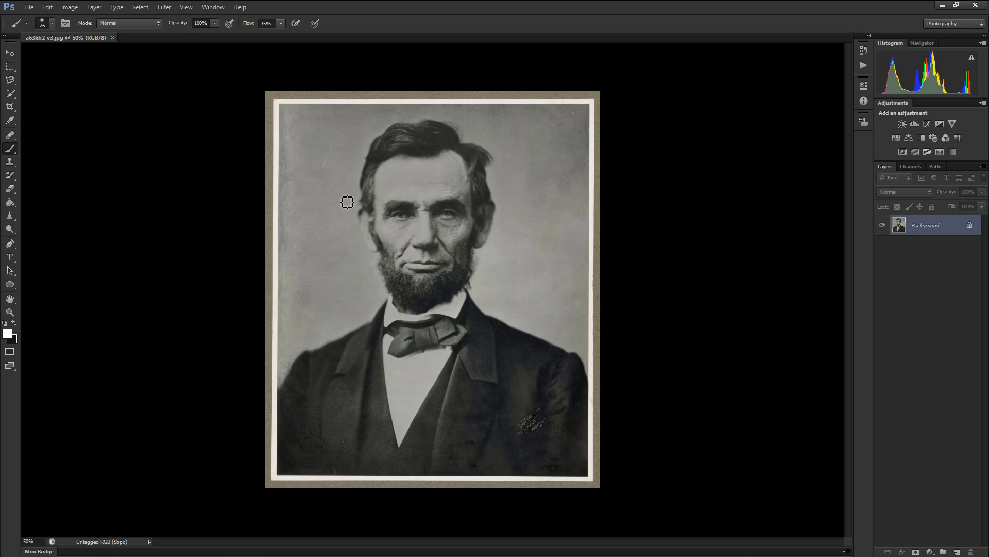
Set up a soft Eraser with 50% flow and 0% hardness
{"action": "key", "text": "e"}
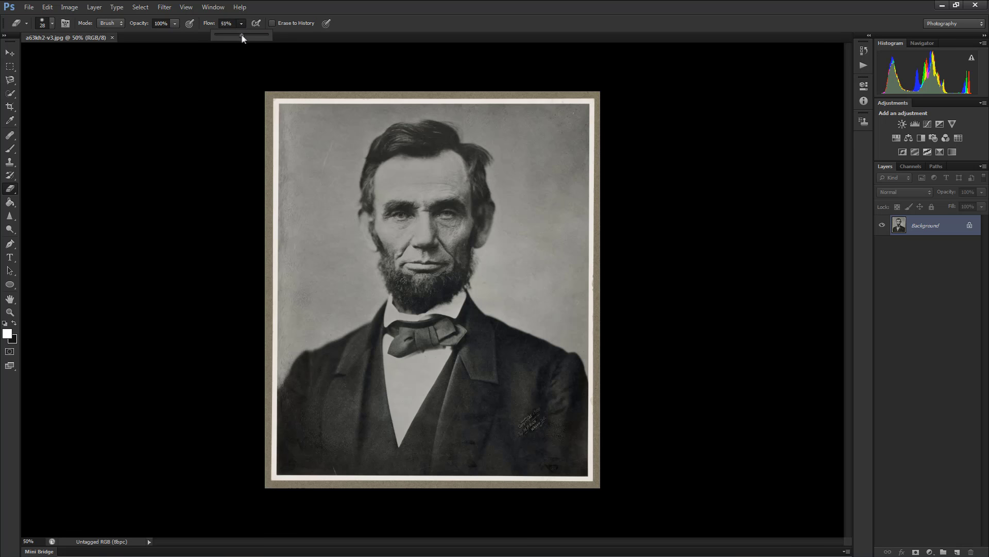
{"action": "right_click", "coordinate": [324, 153]}
{"action": "key", "text": "Tab"}
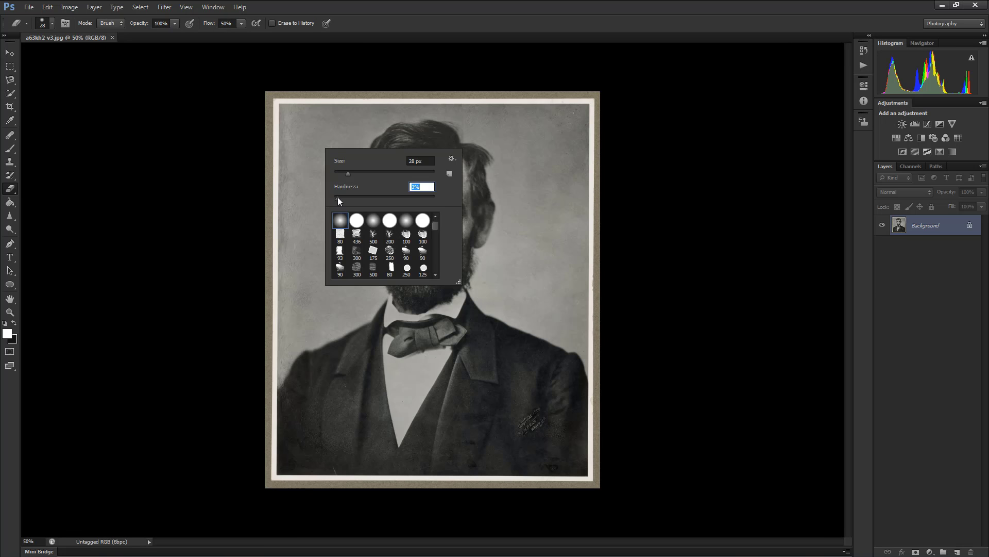
{"action": "key", "text": "Return"}
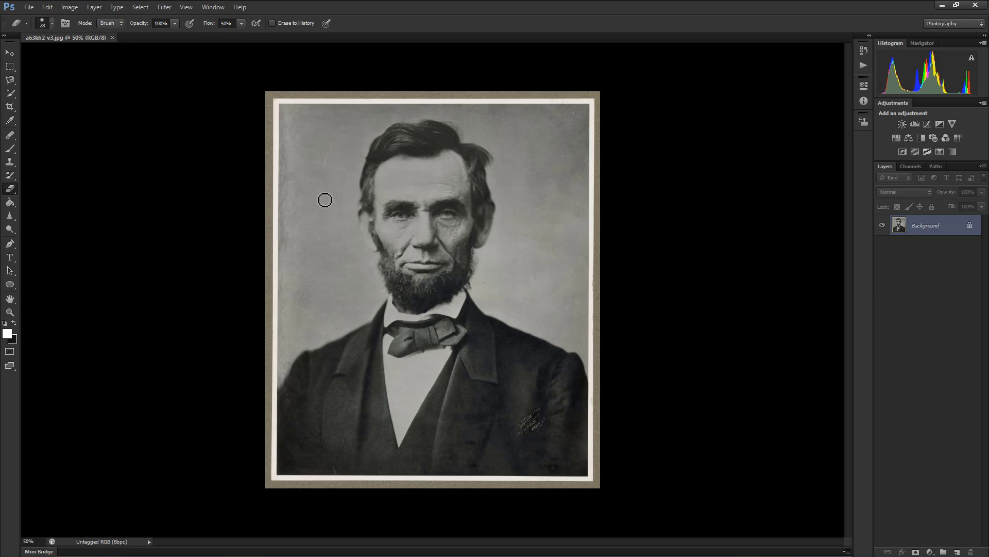
Switch to the Painting workspace and show only the Layers panel
{"action": "left_click", "coordinate": [213, 6]}
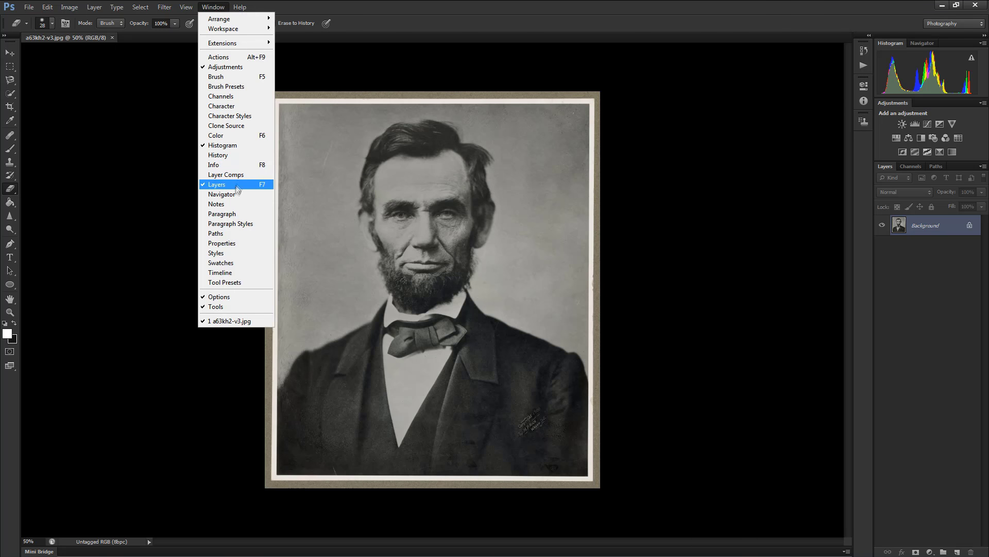
{"action": "mouse_move", "coordinate": [242, 28]}
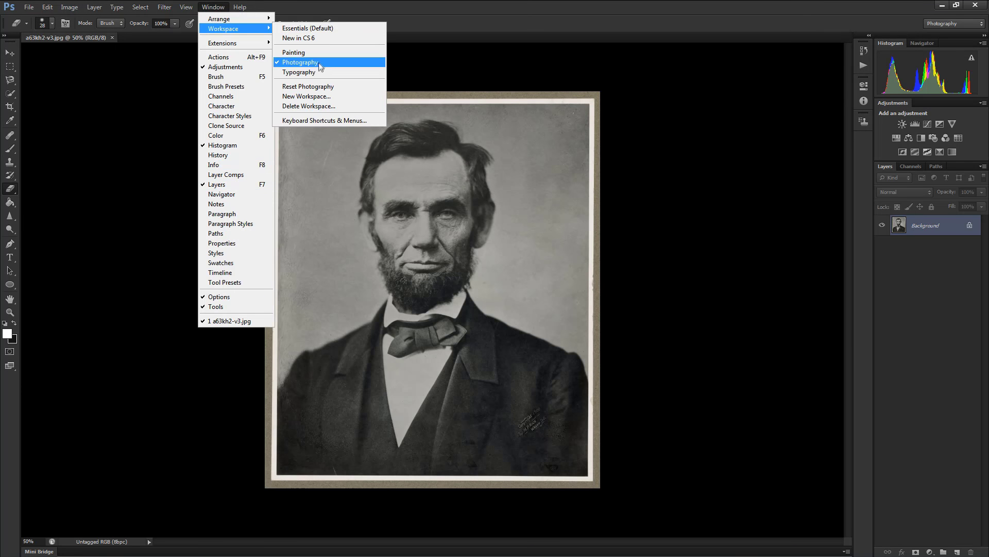
{"action": "left_click", "coordinate": [299, 52]}
{"action": "left_click", "coordinate": [212, 7]}
{"action": "left_click", "coordinate": [227, 184]}
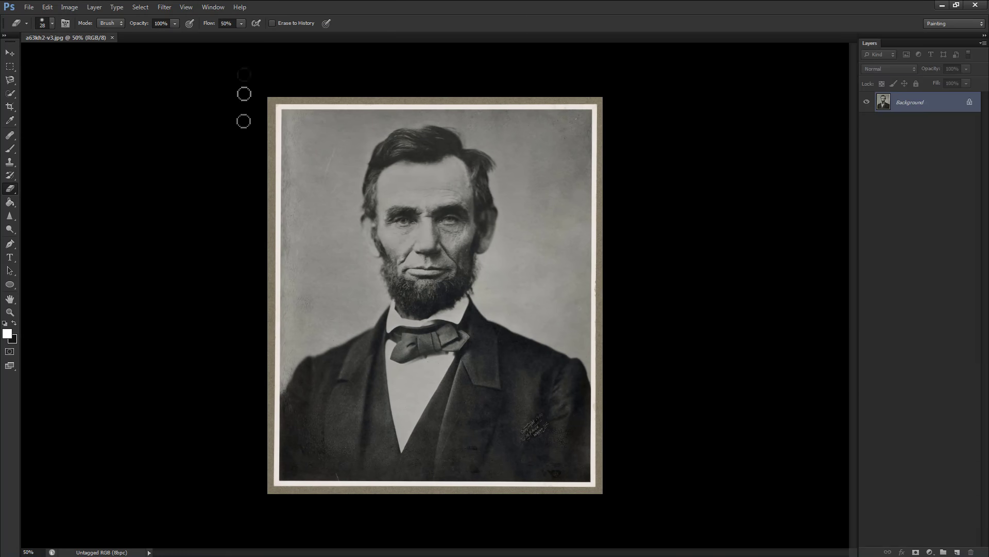
Add the Navigator and Properties panels to the workspace
{"action": "left_click", "coordinate": [213, 7]}
{"action": "left_click", "coordinate": [222, 194]}
{"action": "left_click", "coordinate": [213, 6]}
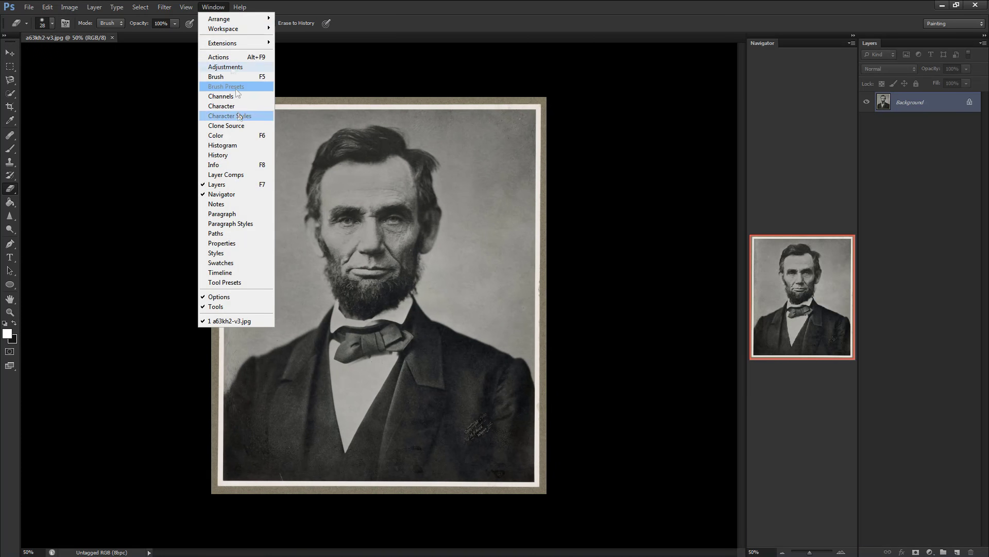
{"action": "left_click", "coordinate": [234, 243]}
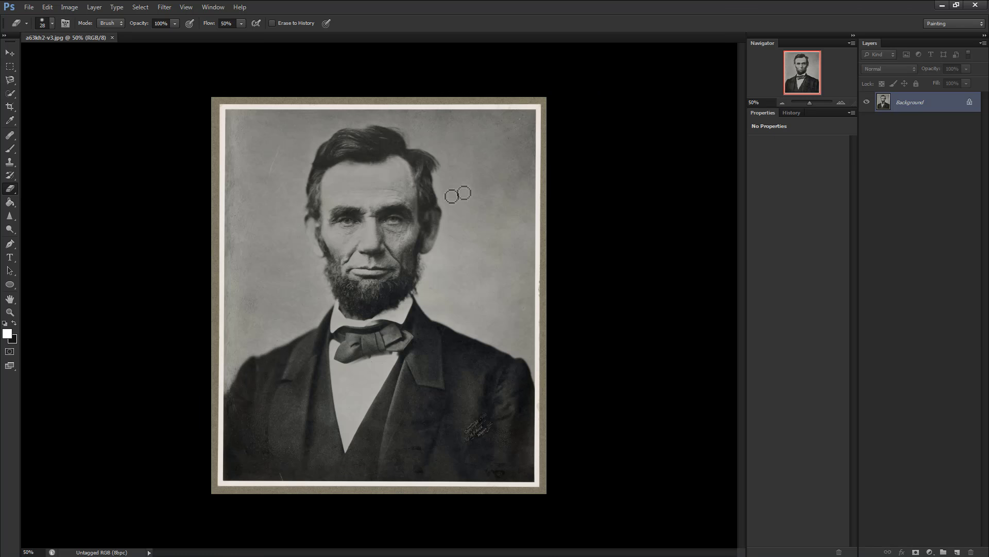
Try the Default color for the area around the canvas and set it back to Black
{"action": "right_click", "coordinate": [135, 197]}
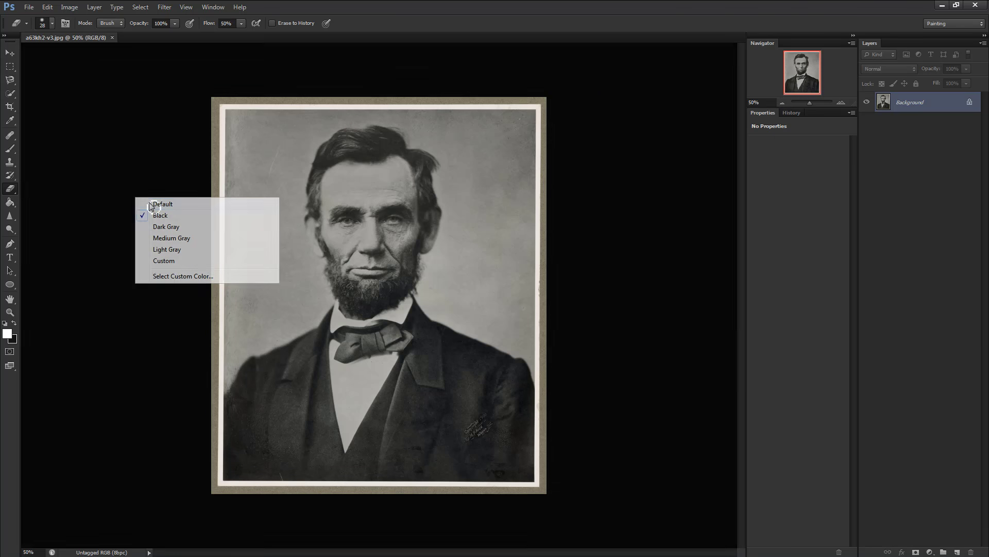
{"action": "left_click", "coordinate": [144, 202]}
{"action": "right_click", "coordinate": [145, 200]}
{"action": "left_click", "coordinate": [147, 207]}
{"action": "right_click", "coordinate": [145, 202]}
{"action": "left_click", "coordinate": [164, 223]}
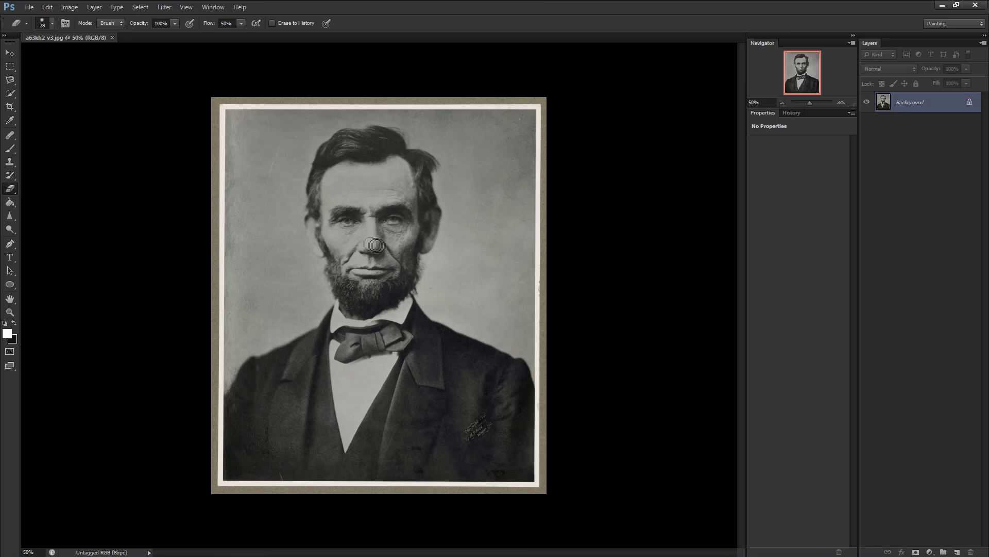
Crop the portrait on all four sides to remove its tan and white border
{"action": "key", "text": "c"}
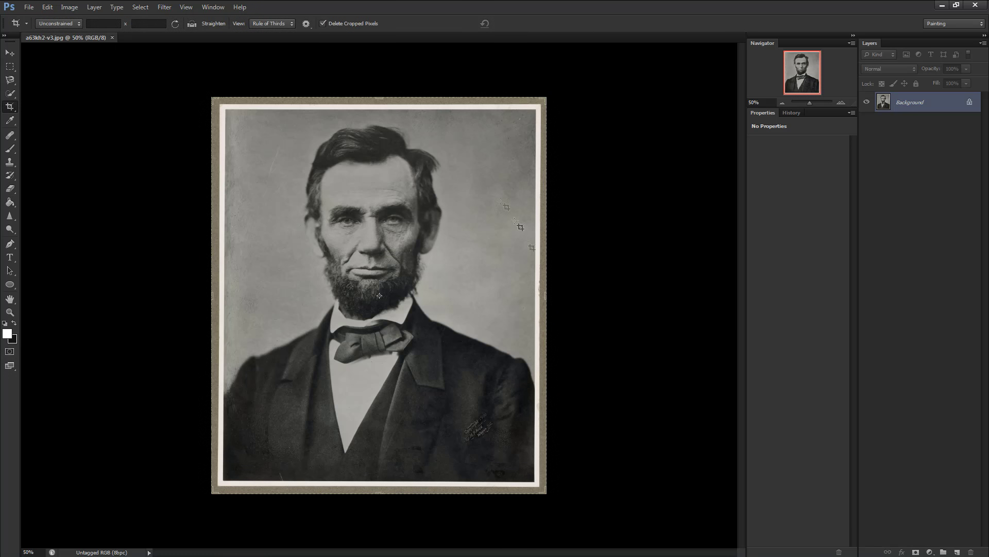
{"action": "left_click_drag", "start_coordinate": [547, 297], "coordinate": [533, 298]}
{"action": "left_click_drag", "start_coordinate": [210, 297], "coordinate": [225, 296]}
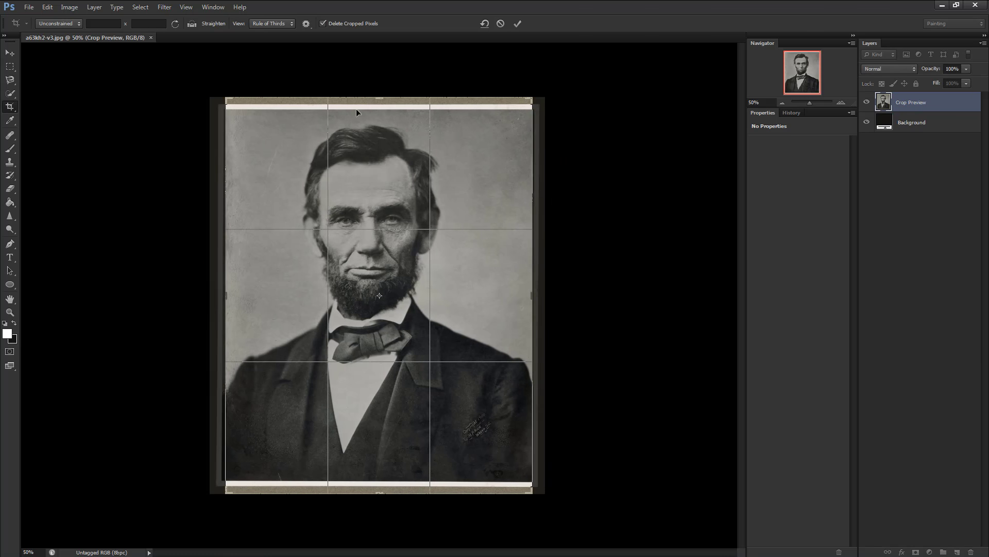
{"action": "left_click_drag", "start_coordinate": [377, 98], "coordinate": [379, 105]}
{"action": "left_click_drag", "start_coordinate": [381, 484], "coordinate": [380, 475]}
{"action": "right_click", "coordinate": [381, 452]}
{"action": "left_click", "coordinate": [402, 432]}
{"action": "key", "text": "b"}
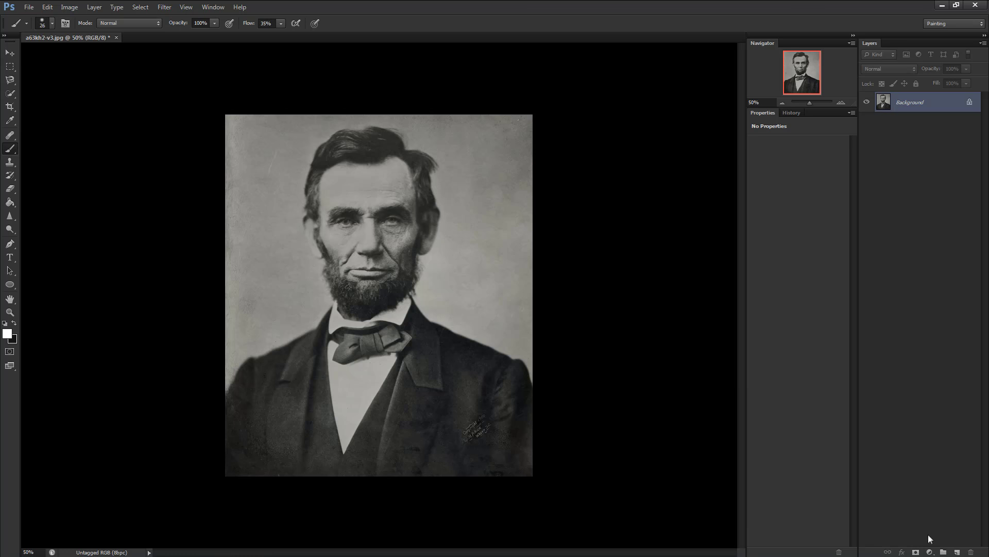
Add a Levels adjustment layer with the black input level at 14 and the white input level at 182
{"action": "left_click", "coordinate": [929, 552]}
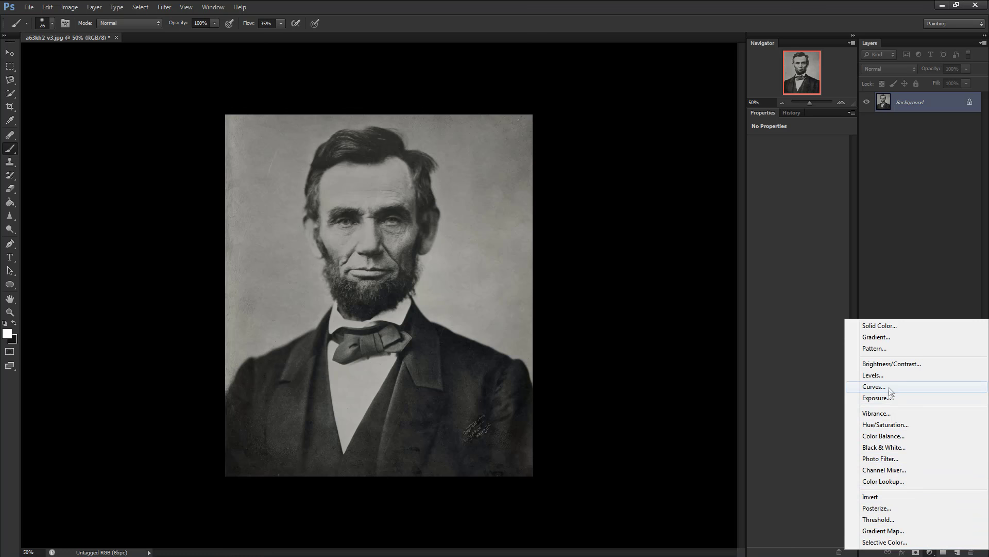
{"action": "left_click", "coordinate": [873, 375]}
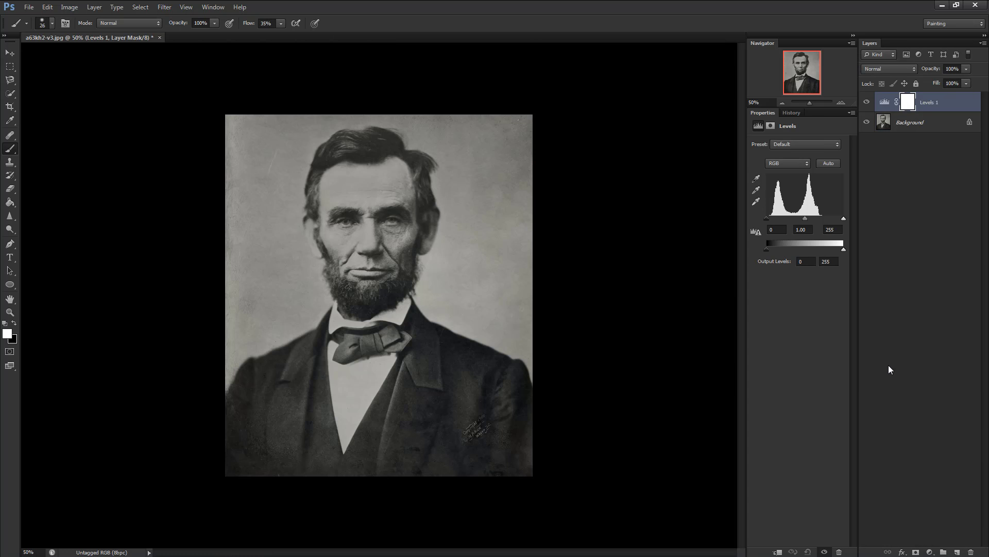
{"action": "left_click", "coordinate": [885, 101]}
{"action": "left_click_drag", "start_coordinate": [768, 219], "coordinate": [771, 219]}
{"action": "left_click_drag", "start_coordinate": [843, 218], "coordinate": [823, 218]}
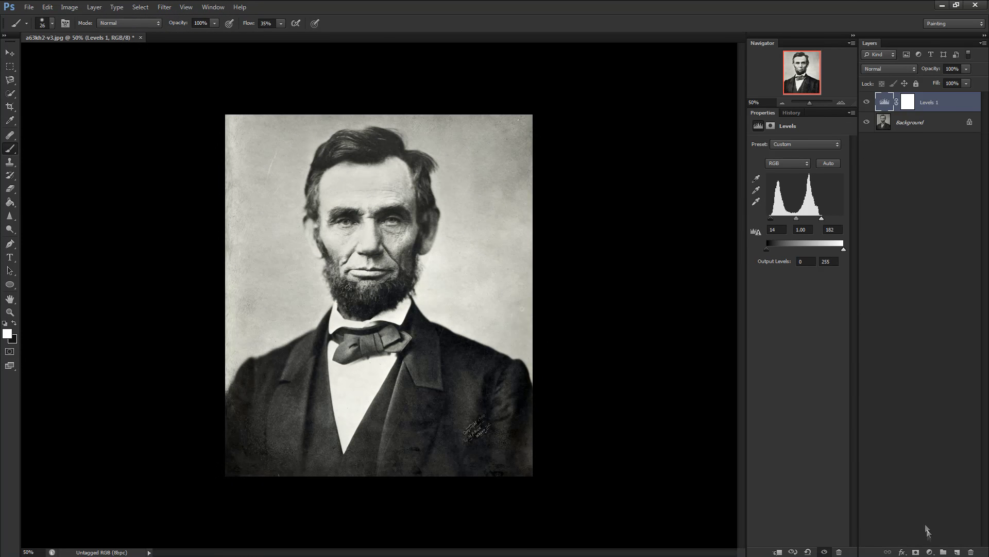
Add a Brightness/Contrast adjustment layer with contrast -26 and a Black & White adjustment layer with the default preset
{"action": "left_click", "coordinate": [929, 551]}
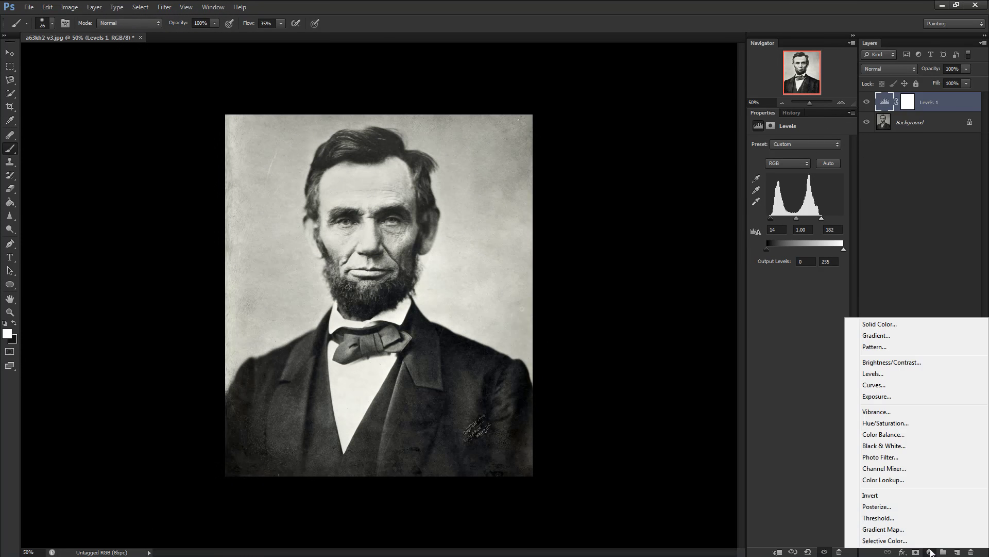
{"action": "left_click", "coordinate": [897, 364]}
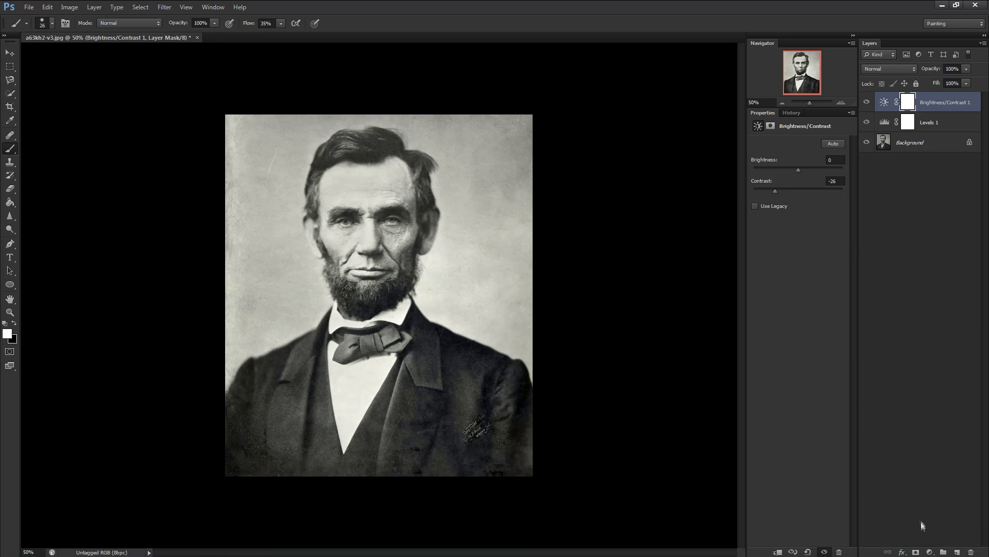
{"action": "left_click", "coordinate": [931, 552]}
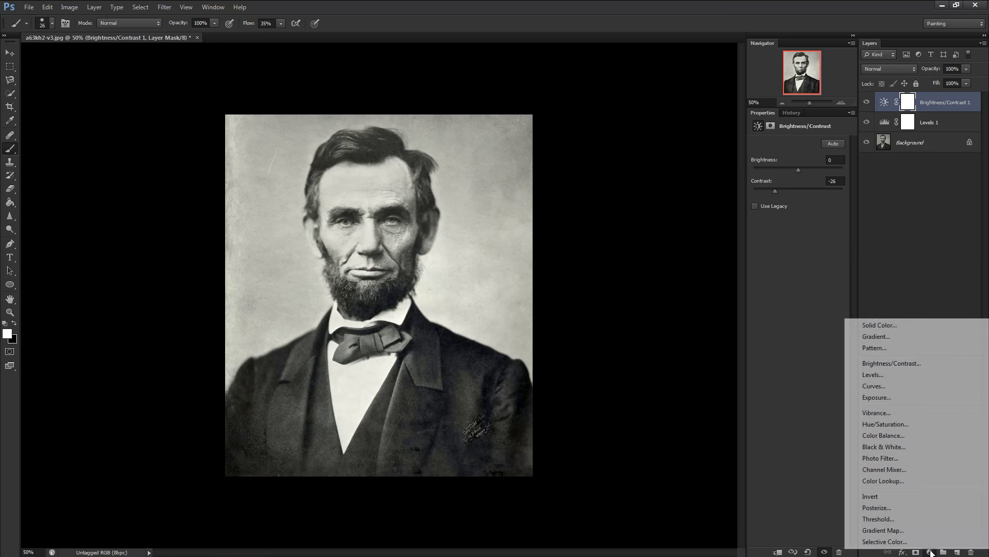
{"action": "left_click", "coordinate": [897, 447]}
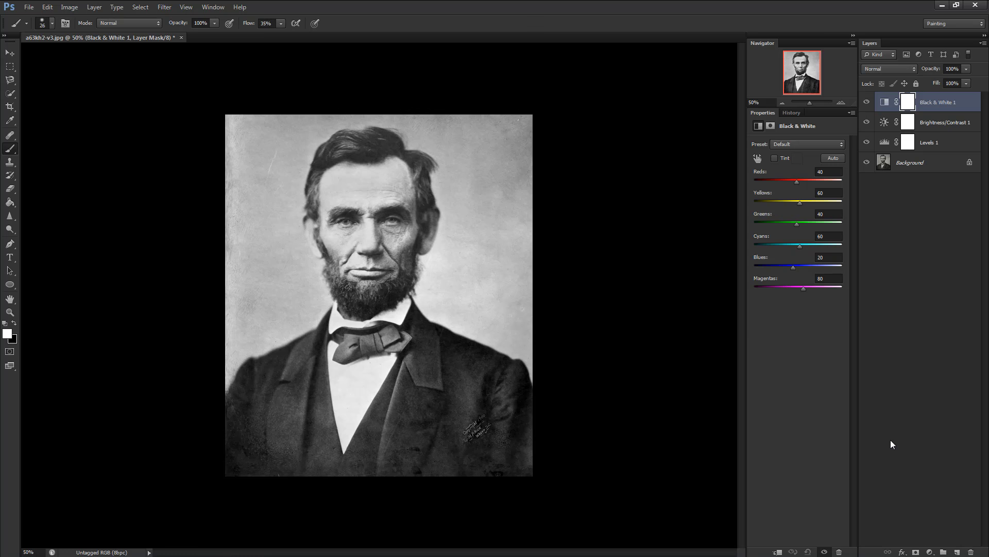
Create a layer group named Skin above the adjustment layers with its blend mode set to Color
{"action": "left_click", "coordinate": [943, 551]}
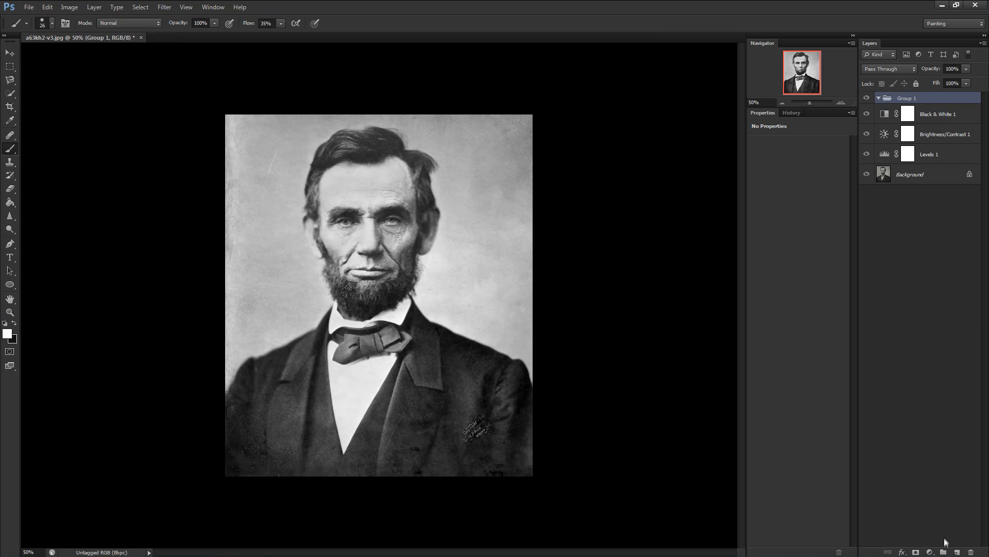
{"action": "left_click", "coordinate": [886, 70]}
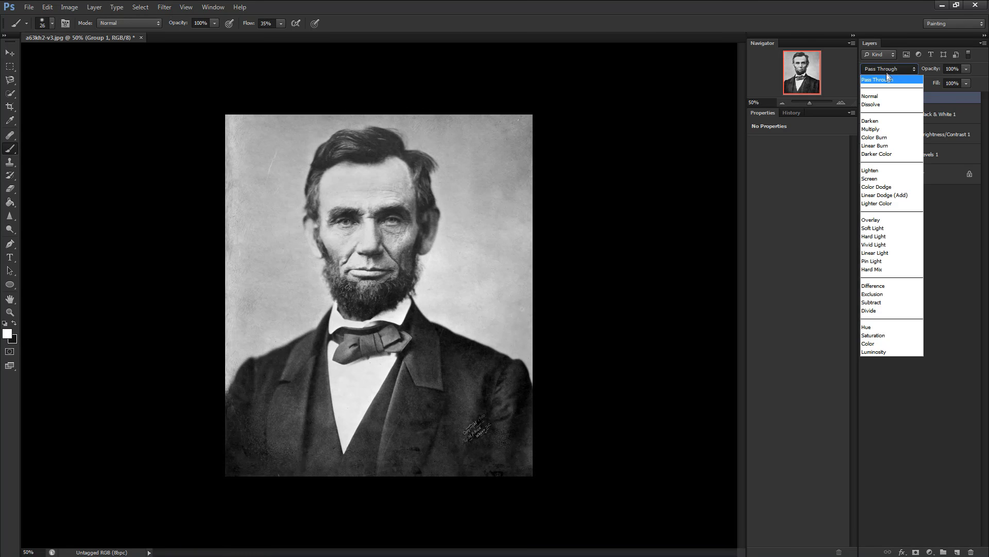
{"action": "left_click", "coordinate": [899, 341]}
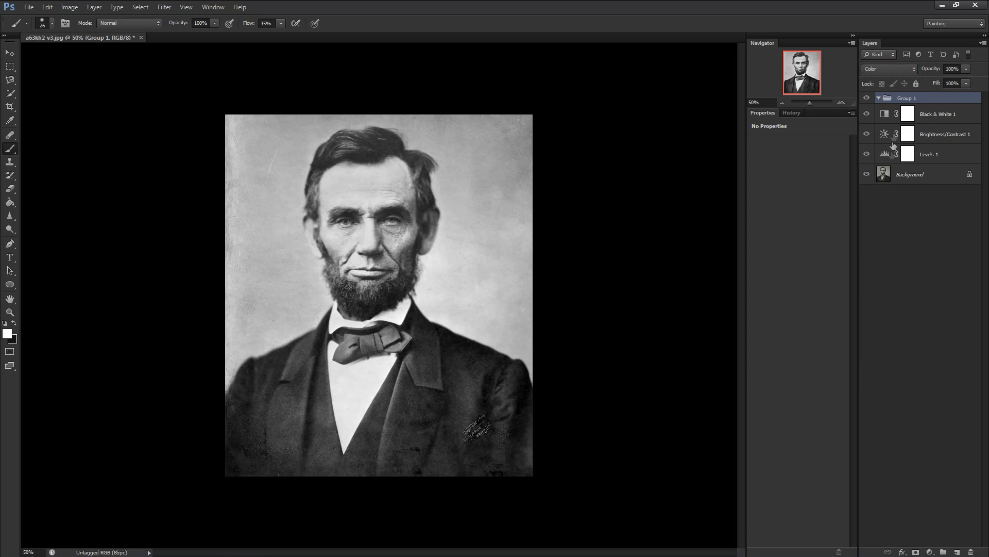
{"action": "double_click", "coordinate": [904, 99]}
{"action": "type", "text": "Skin"}
{"action": "key", "text": "Return"}
Add a Solid Color fill layer inside the Skin group with the red color db5959
{"action": "left_click", "coordinate": [930, 552]}
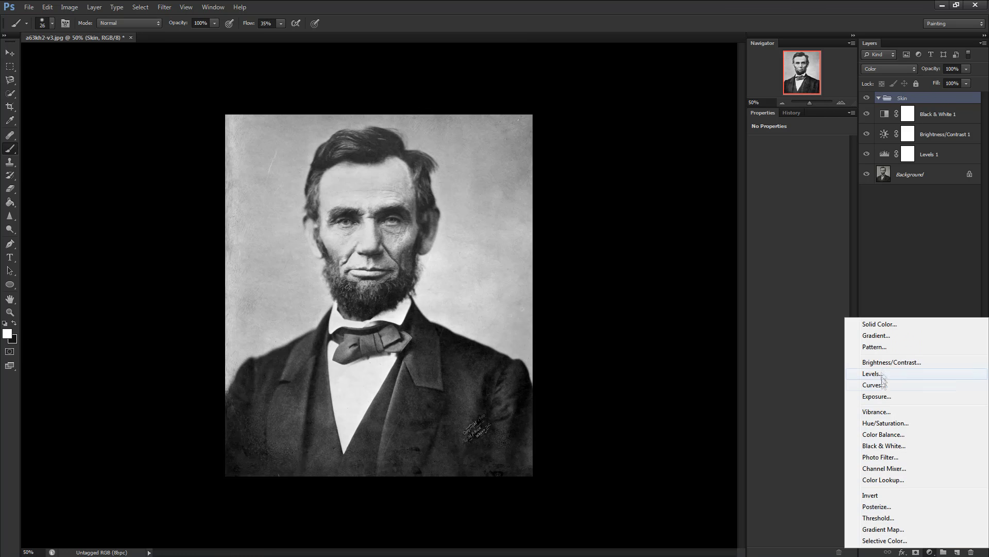
{"action": "left_click", "coordinate": [880, 324]}
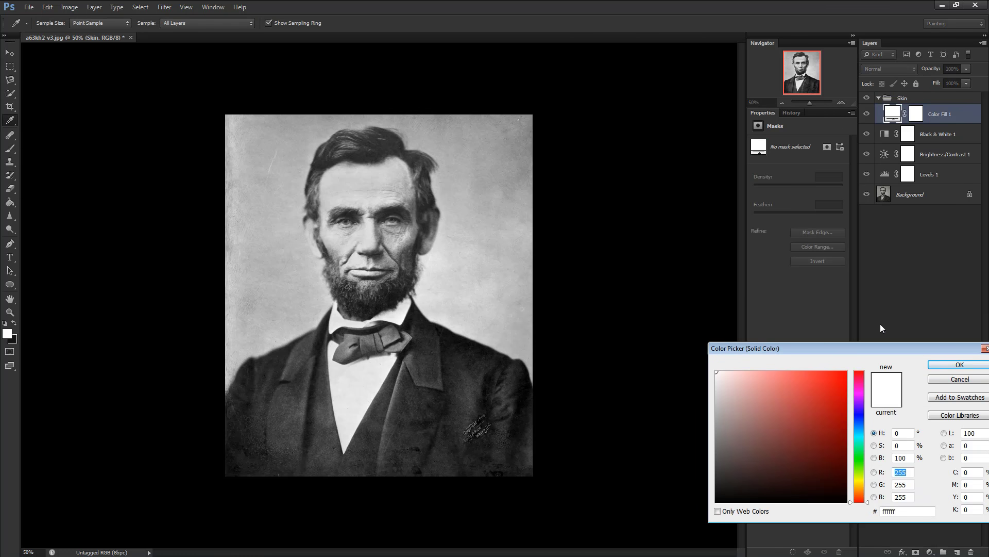
{"action": "left_click", "coordinate": [793, 389]}
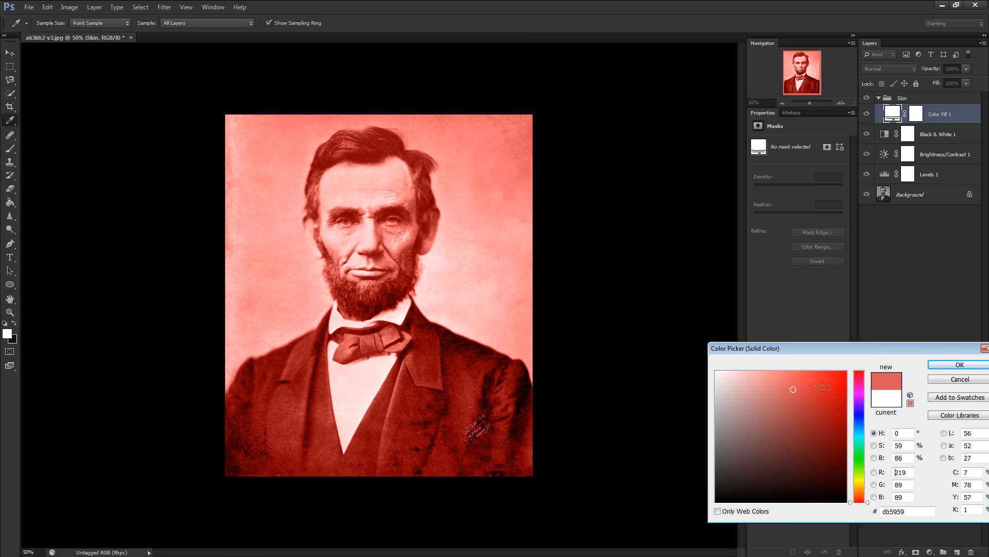
{"action": "left_click", "coordinate": [949, 365]}
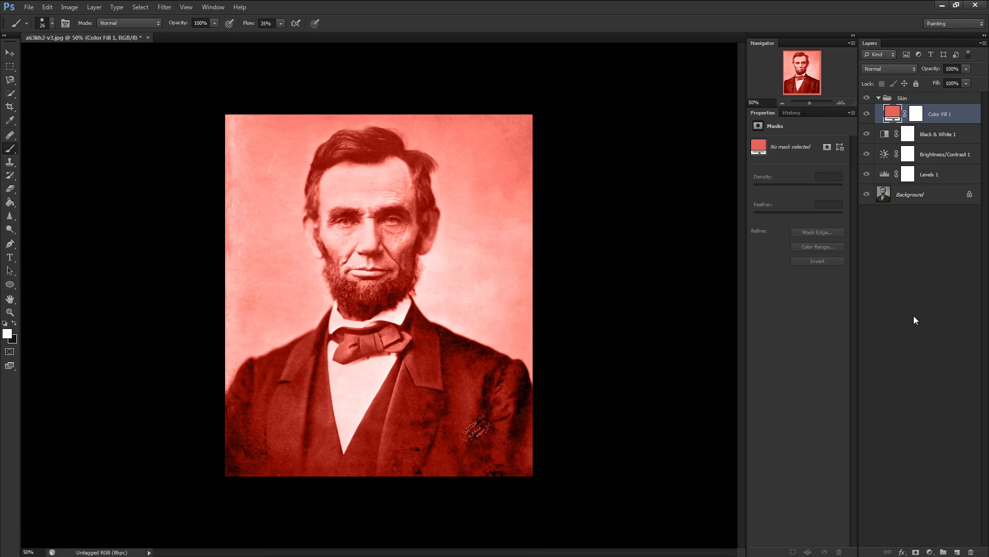
Load the color fill's layer mask as a selection and invert the mask to black
{"action": "left_click", "coordinate": [917, 116]}
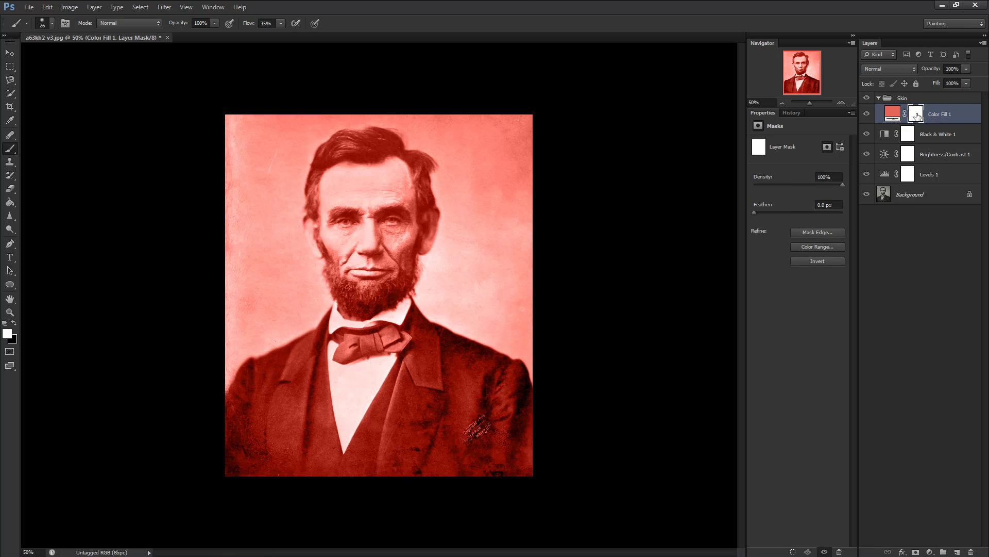
{"action": "left_click", "coordinate": [917, 116], "text": "ctrl"}
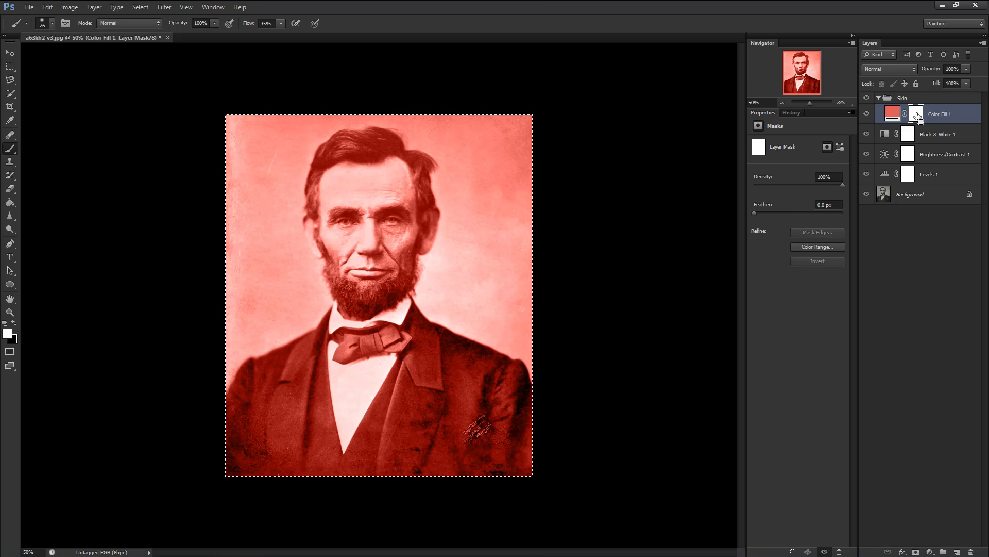
{"action": "key", "text": "ctrl+i"}
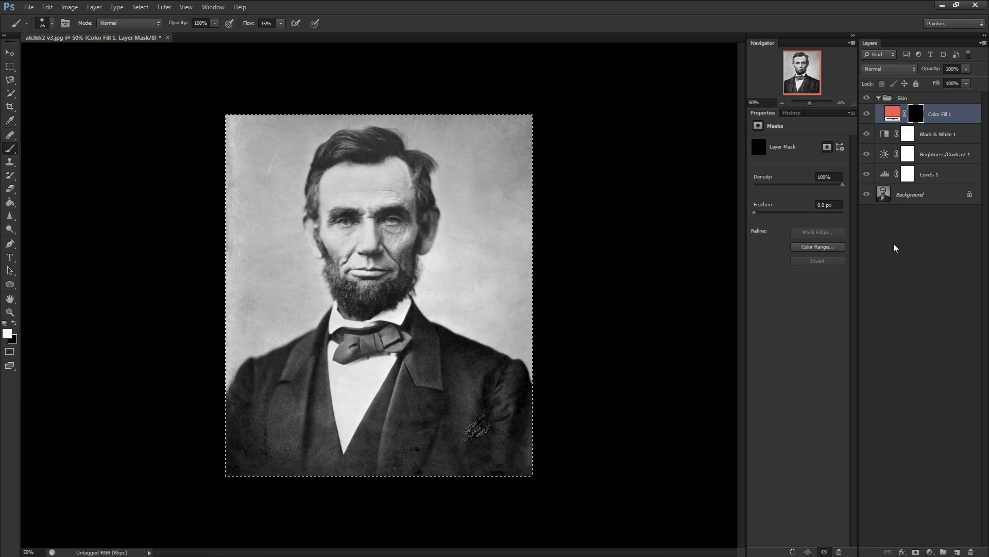
Duplicate the red color fill layer with its black mask five times inside the Skin group, keeping the default names
{"action": "right_click", "coordinate": [942, 116]}
{"action": "left_click", "coordinate": [927, 145]}
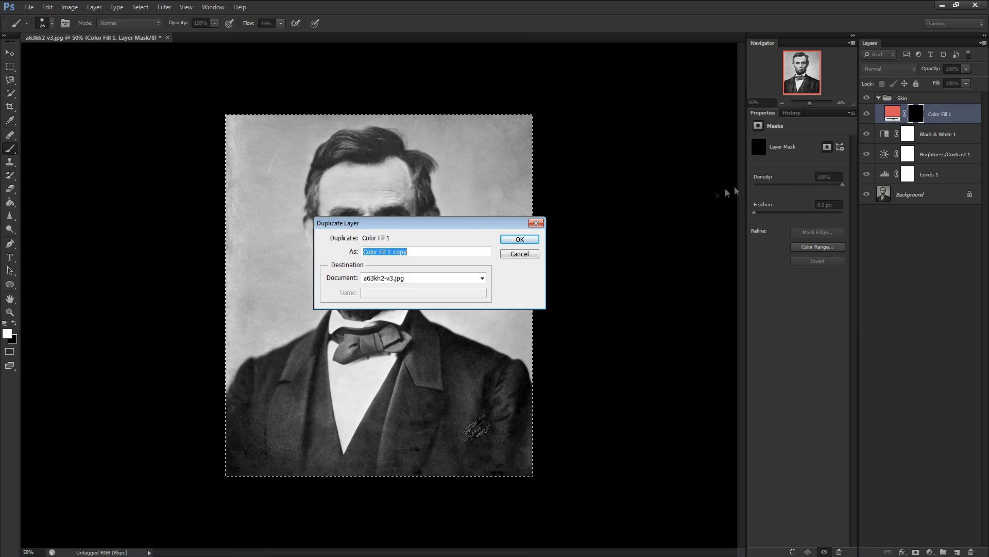
{"action": "left_click", "coordinate": [520, 239]}
{"action": "right_click", "coordinate": [942, 116]}
{"action": "left_click", "coordinate": [928, 146]}
{"action": "left_click", "coordinate": [517, 239]}
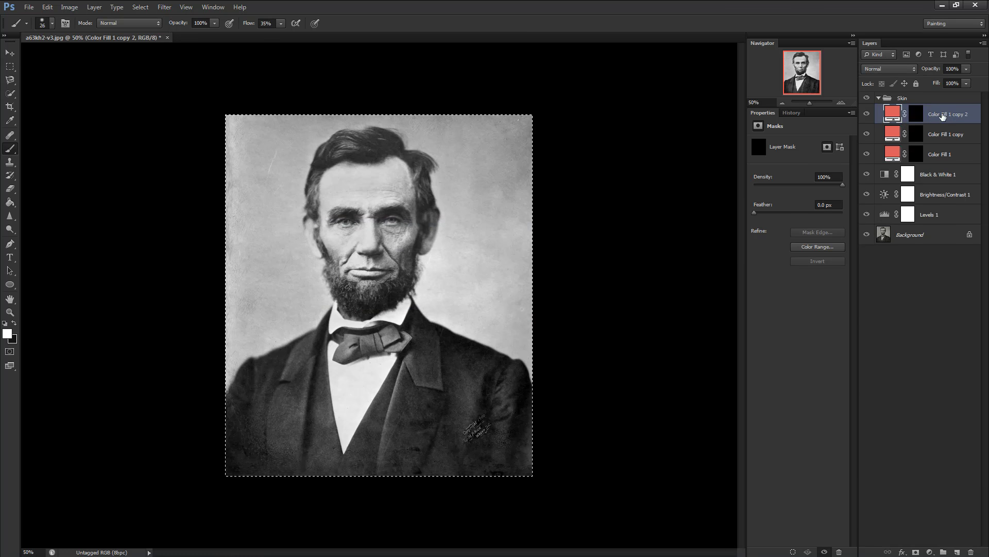
{"action": "right_click", "coordinate": [942, 115]}
{"action": "left_click", "coordinate": [927, 146]}
{"action": "left_click", "coordinate": [519, 239]}
{"action": "right_click", "coordinate": [942, 115]}
{"action": "left_click", "coordinate": [927, 146]}
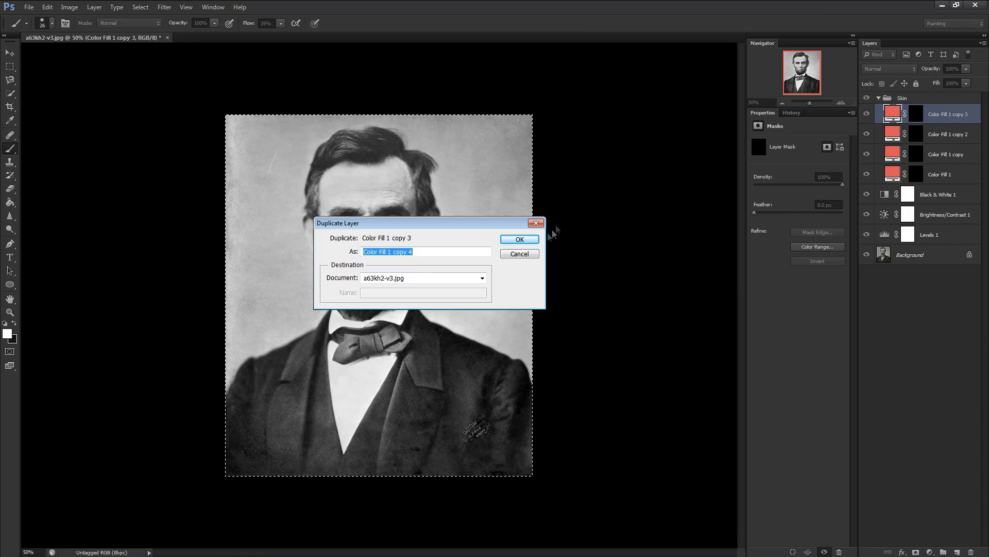
{"action": "left_click", "coordinate": [520, 239]}
{"action": "right_click", "coordinate": [942, 116]}
{"action": "left_click", "coordinate": [928, 146]}
{"action": "left_click", "coordinate": [518, 240]}
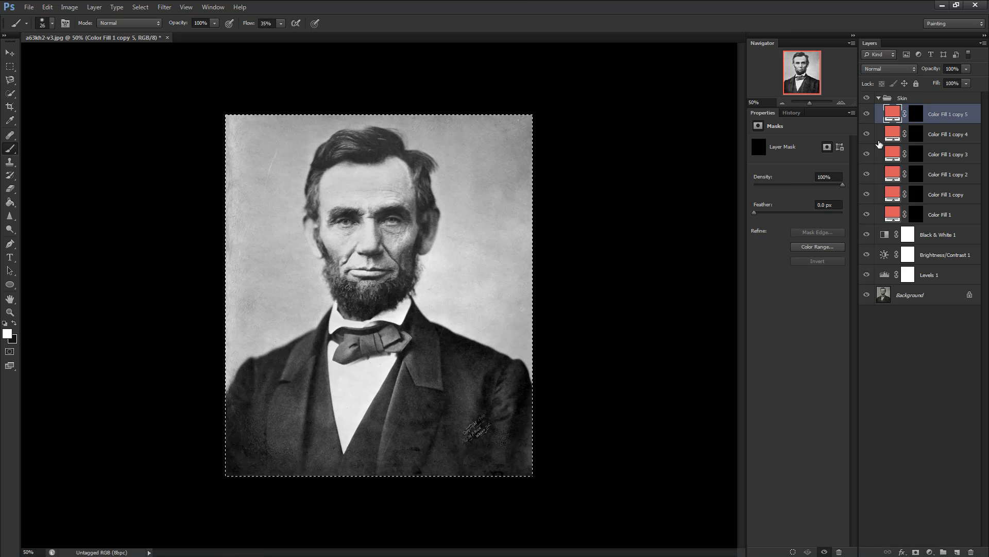
{"action": "left_click", "coordinate": [941, 215]}
{"action": "left_click", "coordinate": [941, 195]}
{"action": "left_click", "coordinate": [941, 175]}
{"action": "left_click", "coordinate": [941, 154]}
{"action": "left_click", "coordinate": [942, 134]}
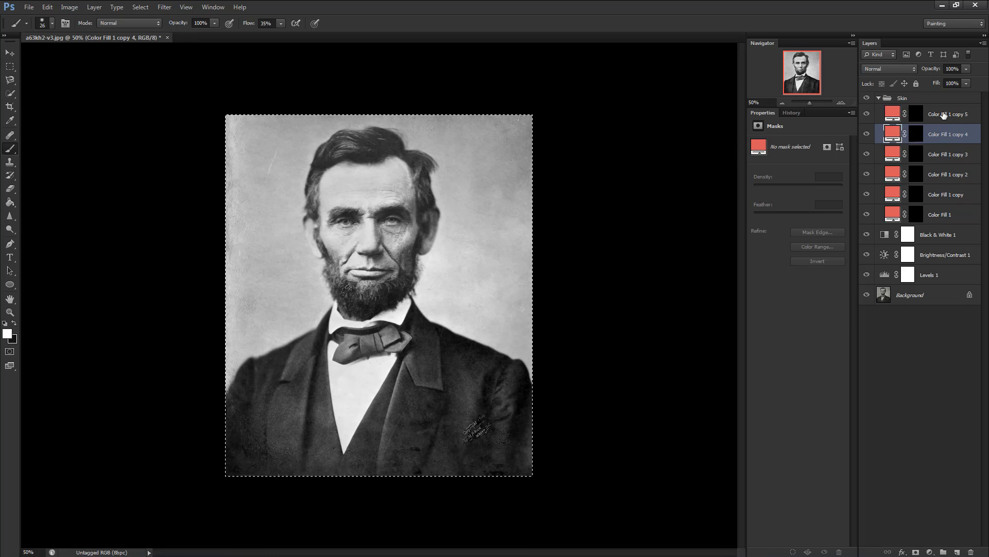
Rename the three uppermost color fill layers, from the top down, as Eye Color, Eyes and Highlights
{"action": "double_click", "coordinate": [944, 113]}
{"action": "type", "text": "Eye Color"}
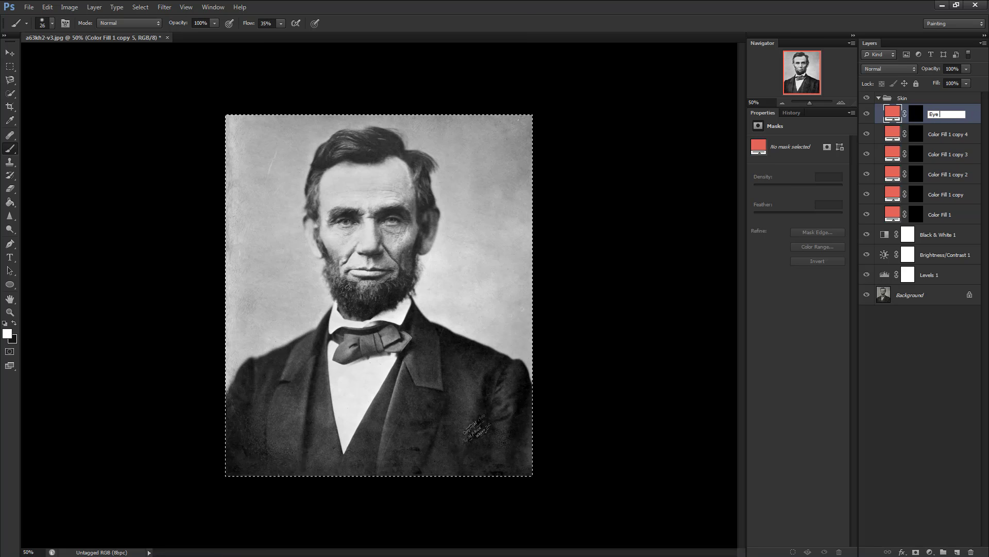
{"action": "key", "text": "Return"}
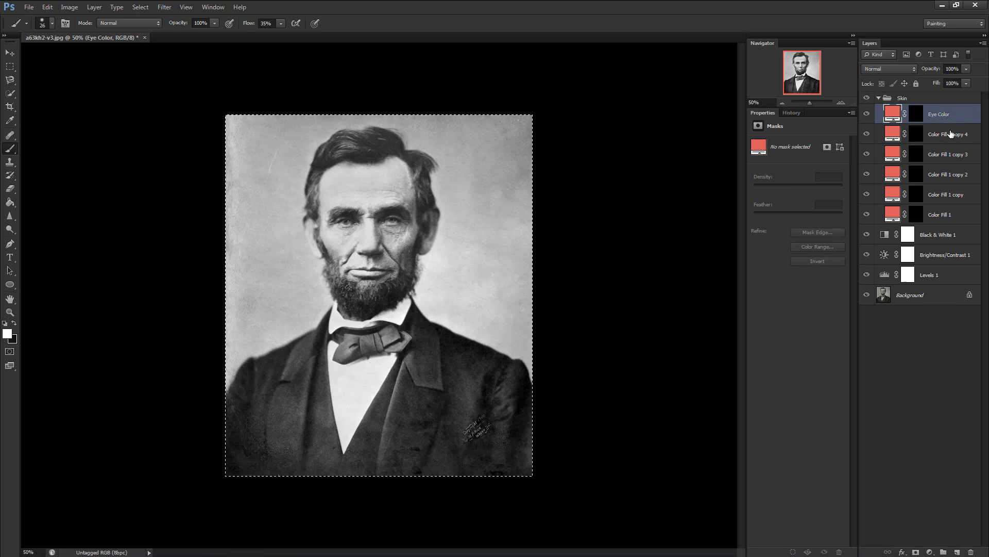
{"action": "double_click", "coordinate": [951, 132]}
{"action": "type", "text": "Eyes"}
{"action": "key", "text": "Return"}
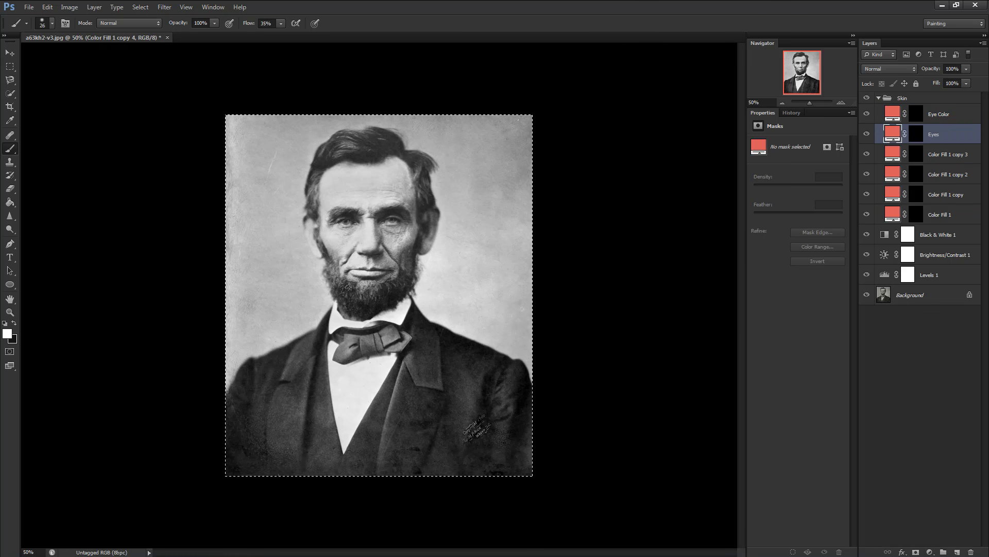
{"action": "double_click", "coordinate": [952, 154]}
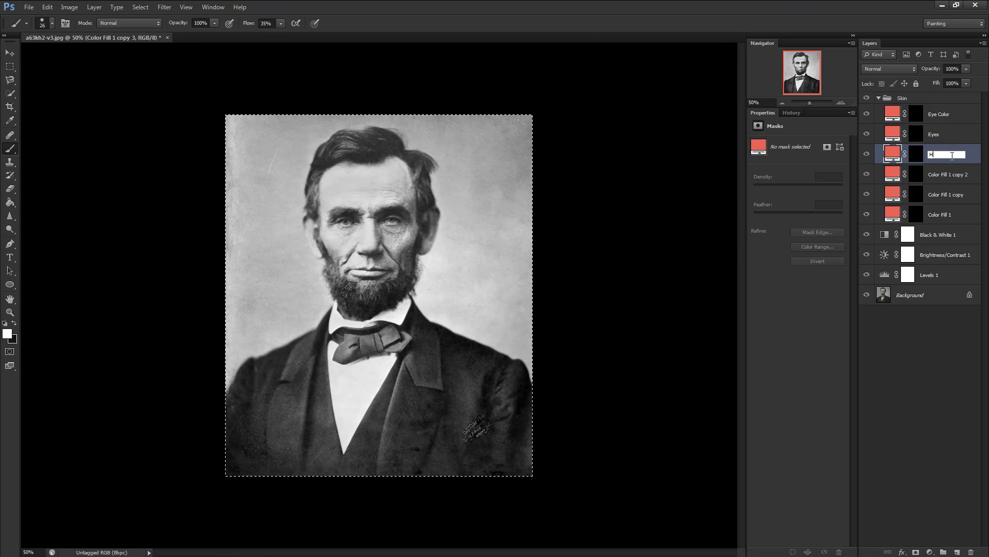
{"action": "type", "text": "Highlights"}
{"action": "key", "text": "Return"}
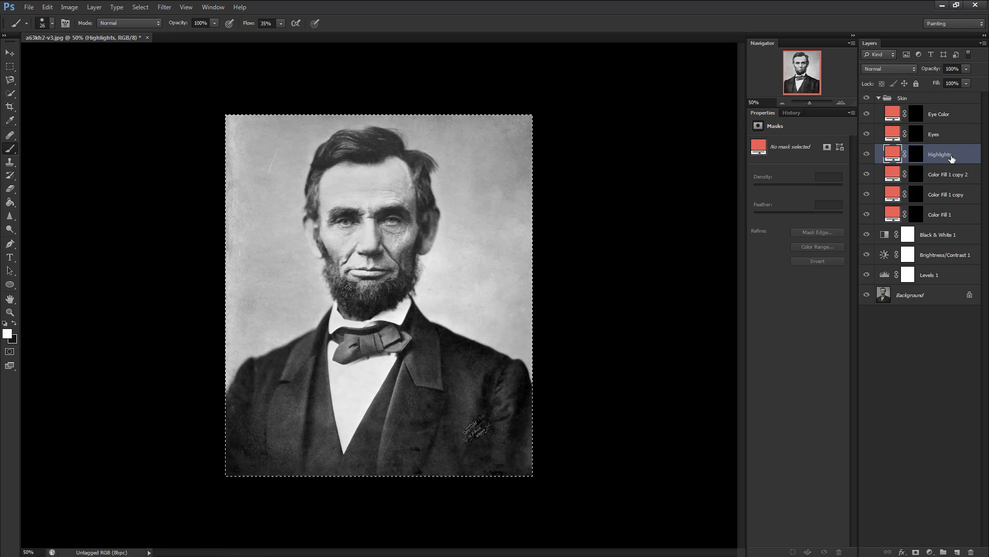
Rename the three remaining color fill layers below Highlights, from the top down, as Lips, Hair and Skin
{"action": "double_click", "coordinate": [944, 175]}
{"action": "type", "text": "Lips"}
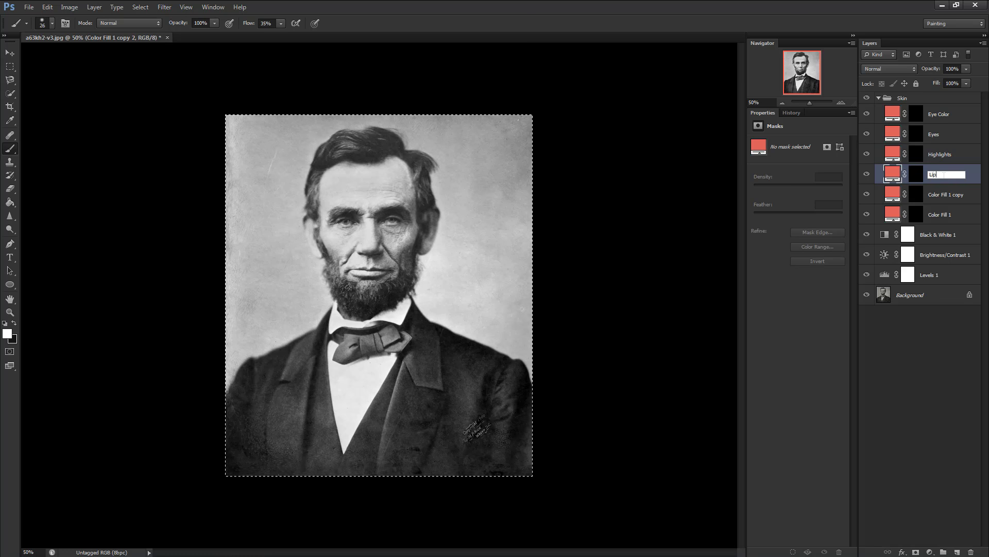
{"action": "key", "text": "Return"}
{"action": "double_click", "coordinate": [934, 195]}
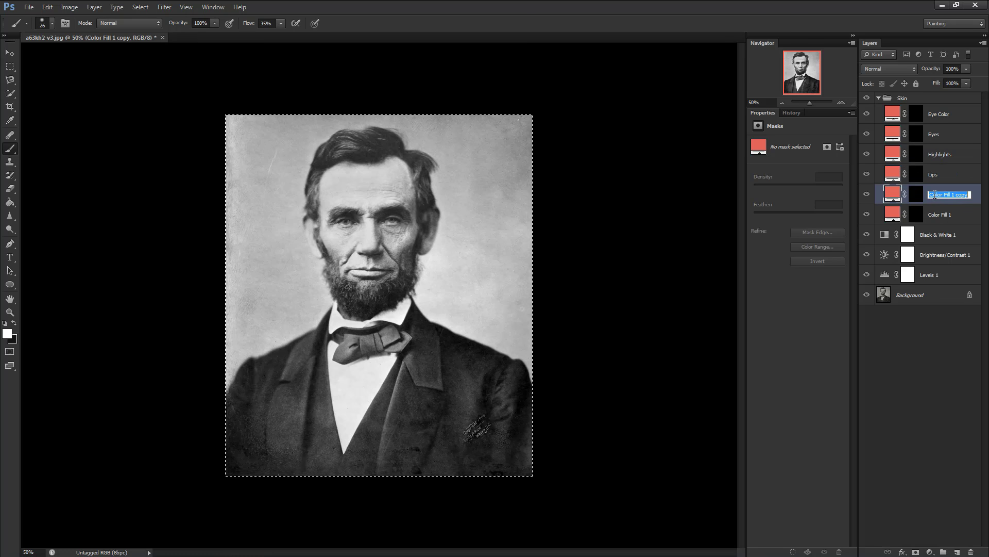
{"action": "type", "text": "Hair"}
{"action": "key", "text": "Return"}
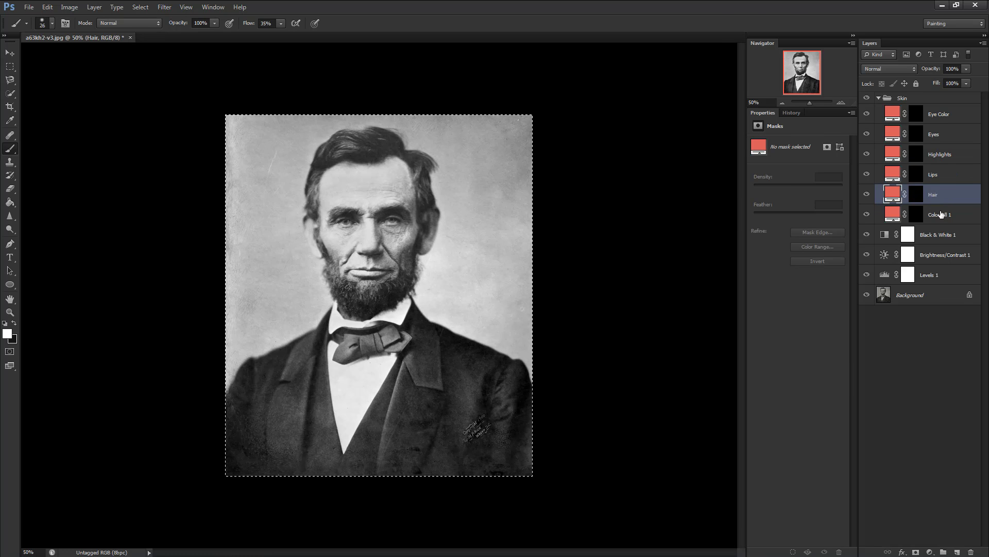
{"action": "double_click", "coordinate": [942, 213]}
{"action": "type", "text": "Skin"}
{"action": "key", "text": "Return"}
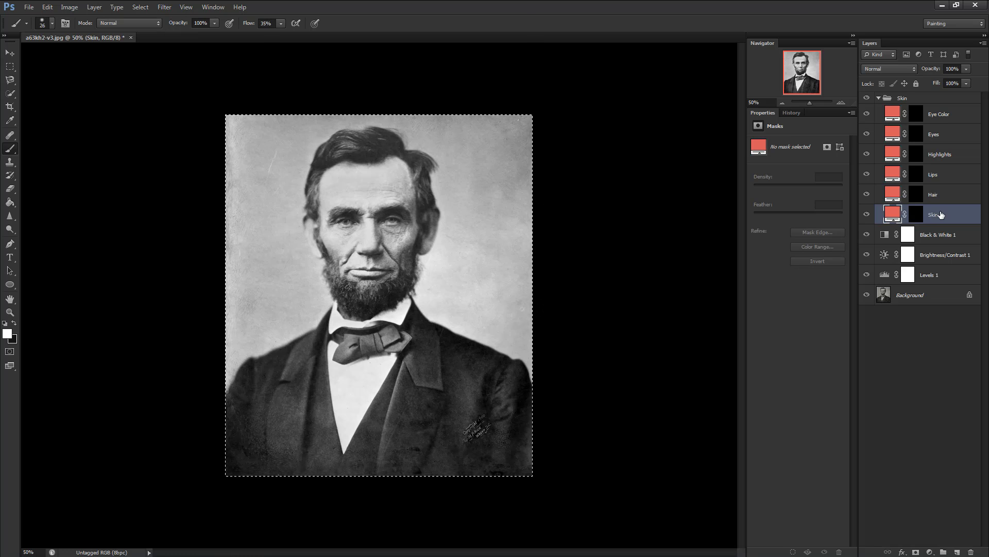
Set the blend mode of all six color fill layers, from Eye Color to Skin, to Soft Light
{"action": "left_click", "coordinate": [945, 117]}
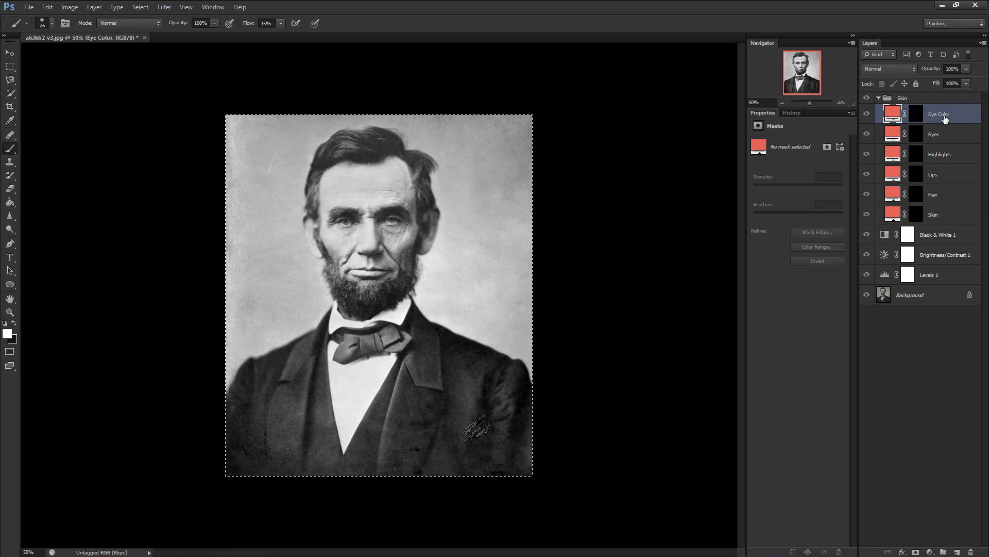
{"action": "left_click", "coordinate": [944, 217], "text": "shift"}
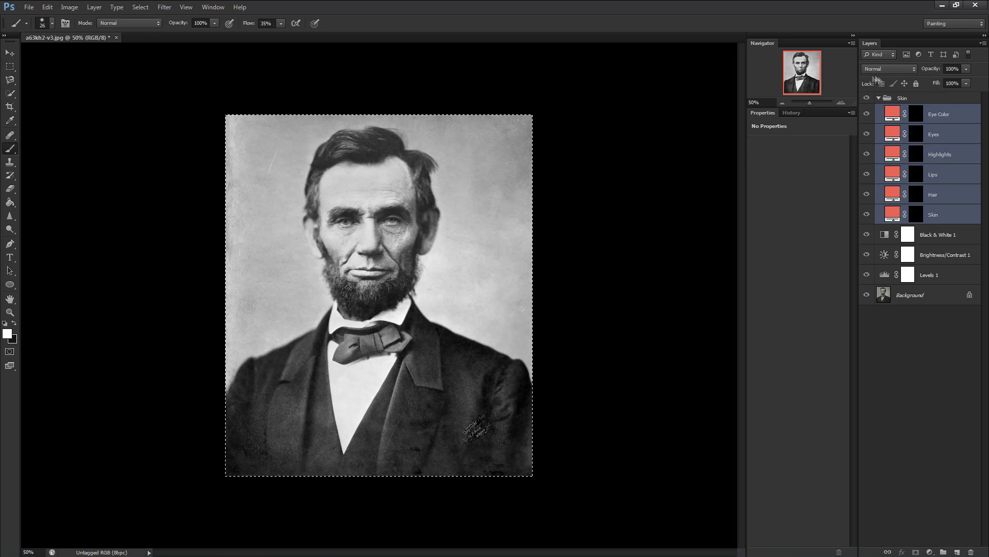
{"action": "left_click", "coordinate": [883, 68]}
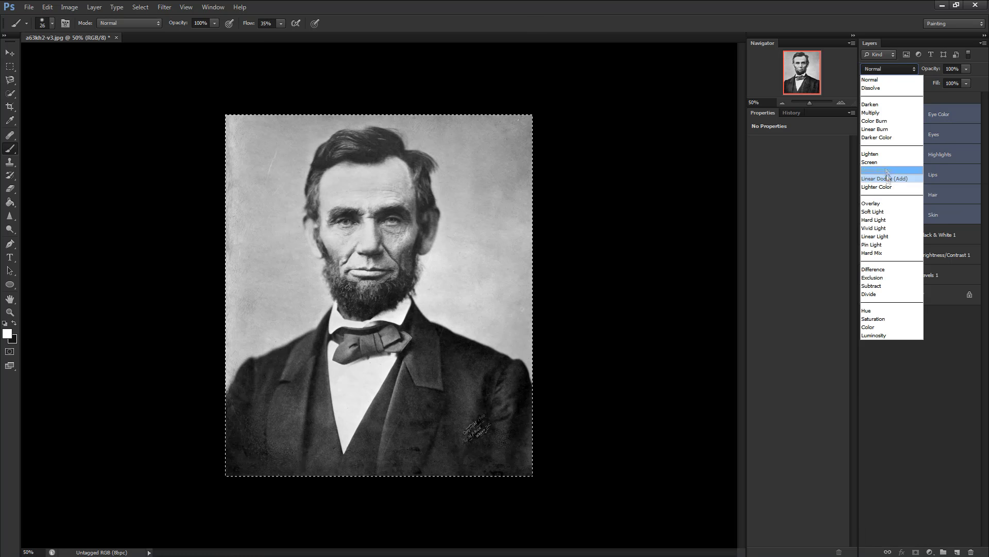
{"action": "left_click", "coordinate": [886, 209]}
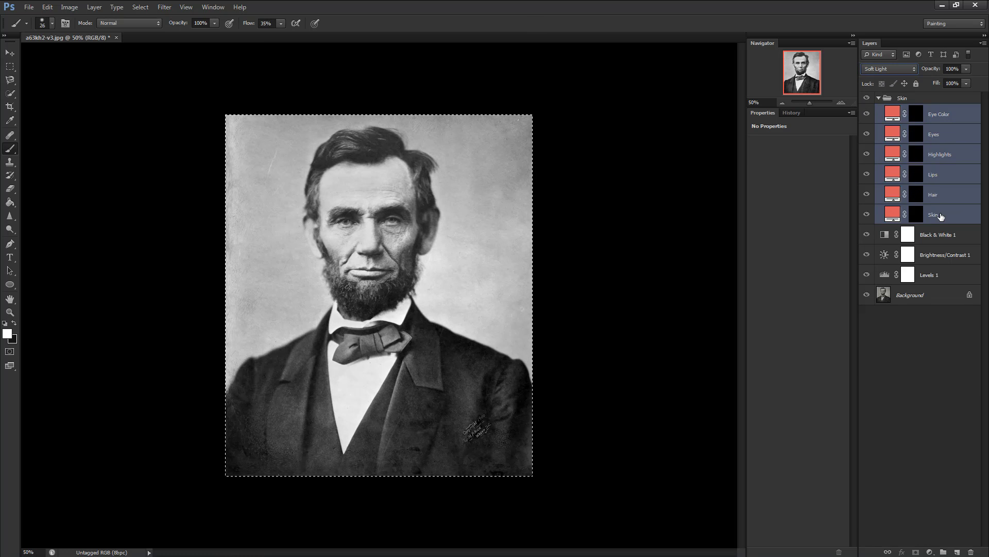
Change the fill color of the Eye Color layer to a medium blue
{"action": "left_click", "coordinate": [940, 114]}
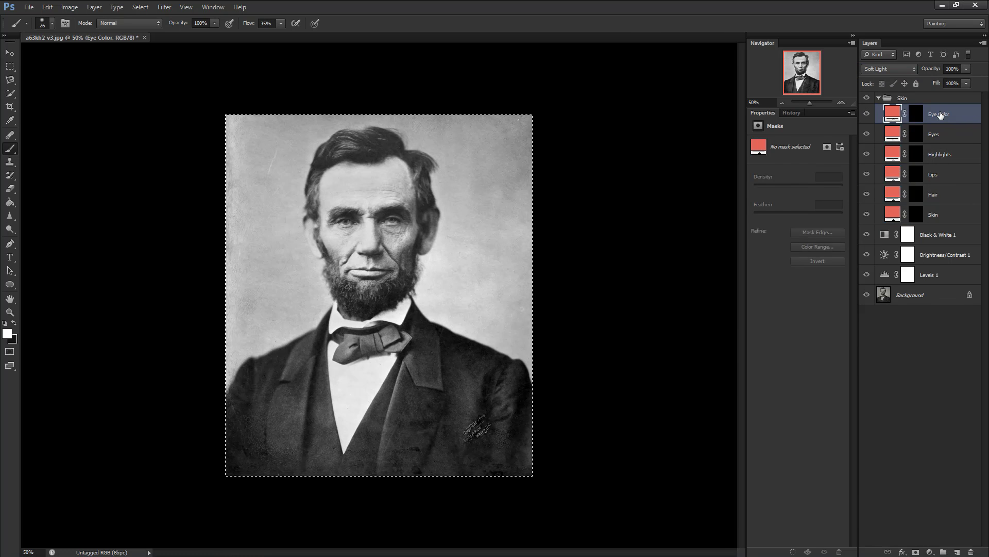
{"action": "double_click", "coordinate": [897, 114]}
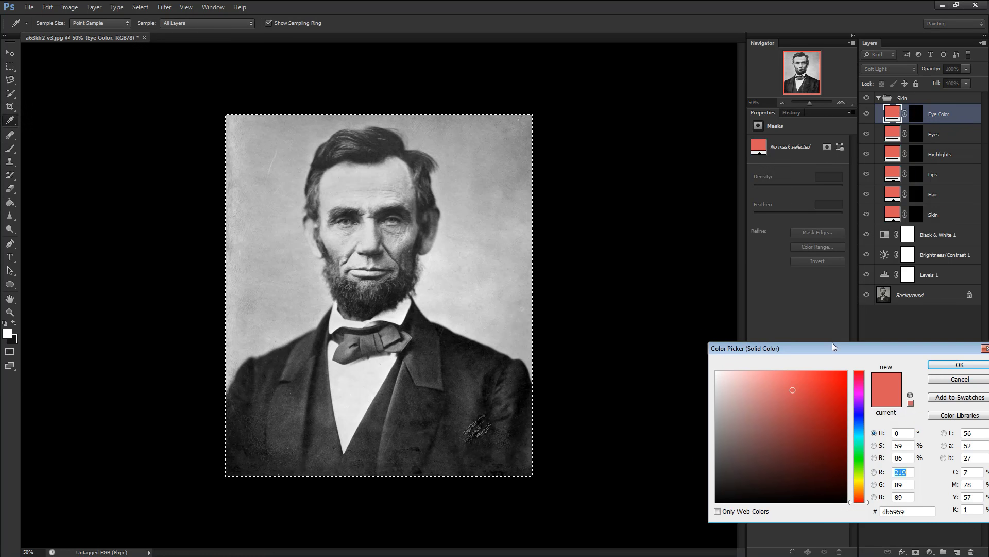
{"action": "left_click", "coordinate": [858, 441]}
{"action": "left_click_drag", "start_coordinate": [858, 441], "coordinate": [862, 517]}
{"action": "mouse_move", "coordinate": [804, 394]}
{"action": "left_mouse_down"}
{"action": "mouse_move", "coordinate": [773, 400]}
{"action": "mouse_move", "coordinate": [787, 387]}
{"action": "mouse_move", "coordinate": [782, 395]}
{"action": "left_mouse_up"}
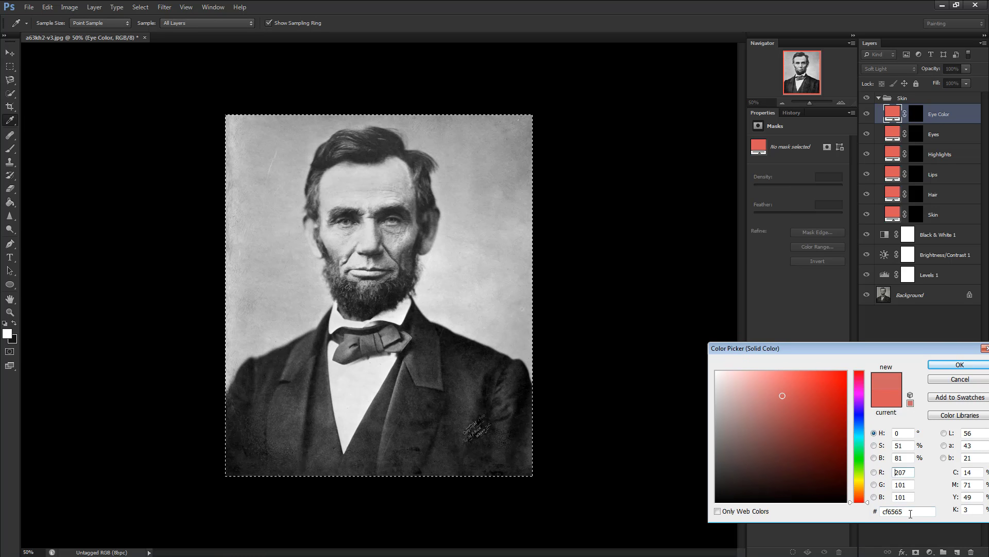
{"action": "double_click", "coordinate": [891, 510]}
{"action": "left_click_drag", "start_coordinate": [862, 438], "coordinate": [859, 428]}
{"action": "left_click", "coordinate": [813, 402]}
{"action": "left_click", "coordinate": [952, 365]}
Set the Eyes layer's fill color to 7e3541 and its opacity to 50%
{"action": "double_click", "coordinate": [897, 136]}
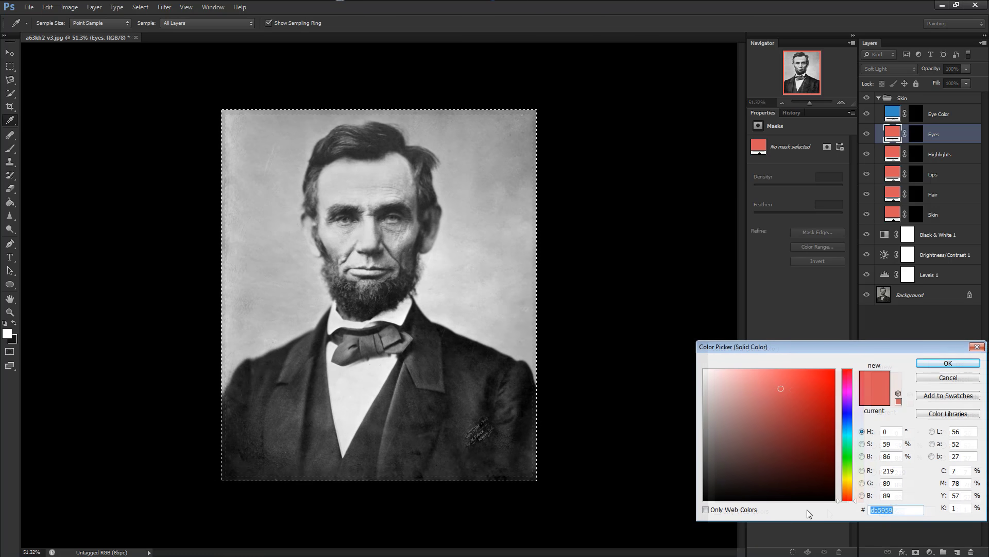
{"action": "type", "text": "7e3541"}
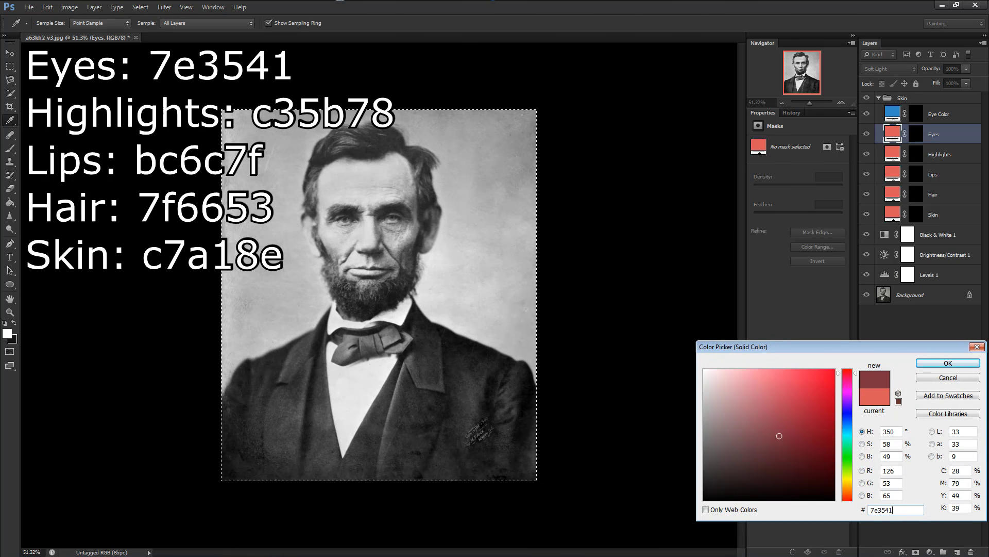
{"action": "key", "text": "Return"}
{"action": "left_click_drag", "start_coordinate": [966, 69], "coordinate": [936, 84]}
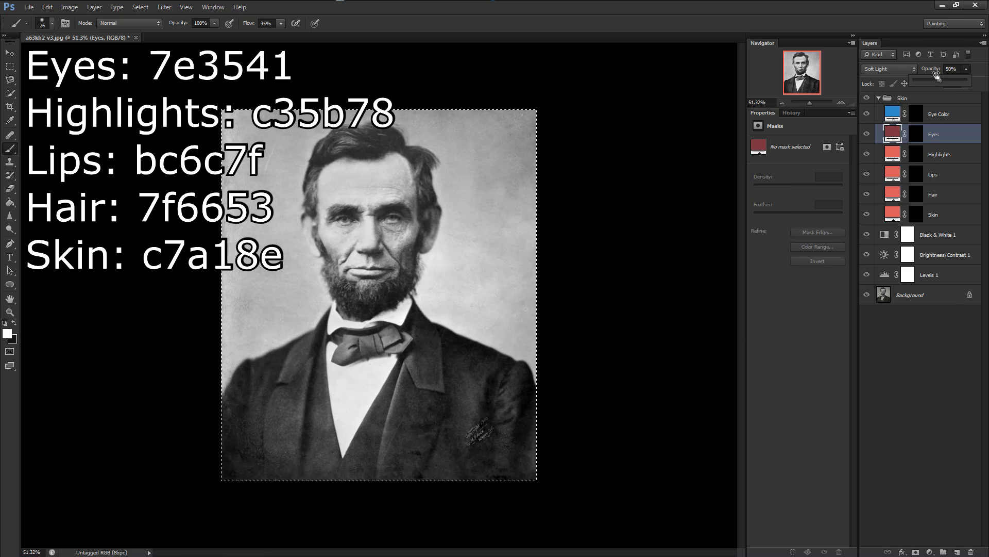
Set the Highlights layer's fill color to c35b78 and its opacity to 30%
{"action": "double_click", "coordinate": [897, 151]}
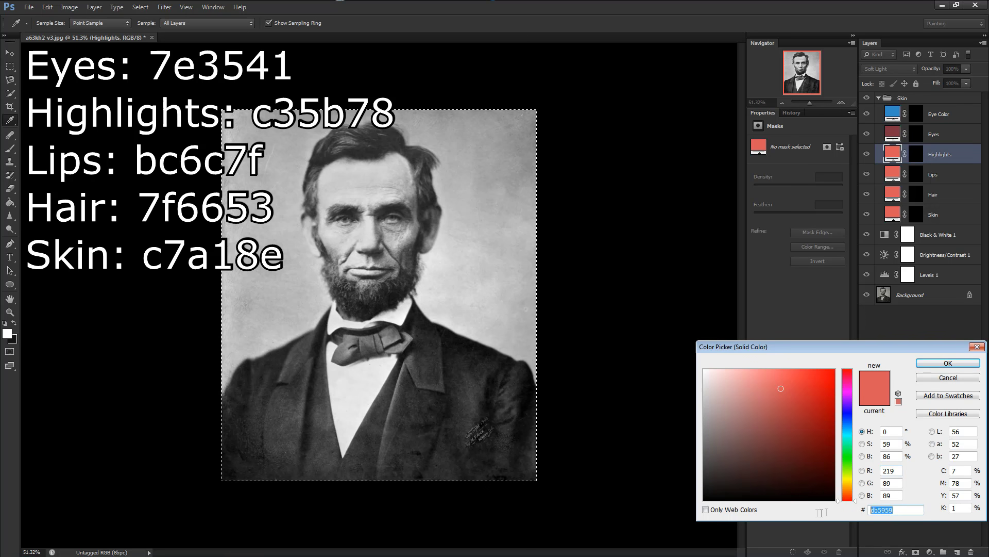
{"action": "type", "text": "c35b78"}
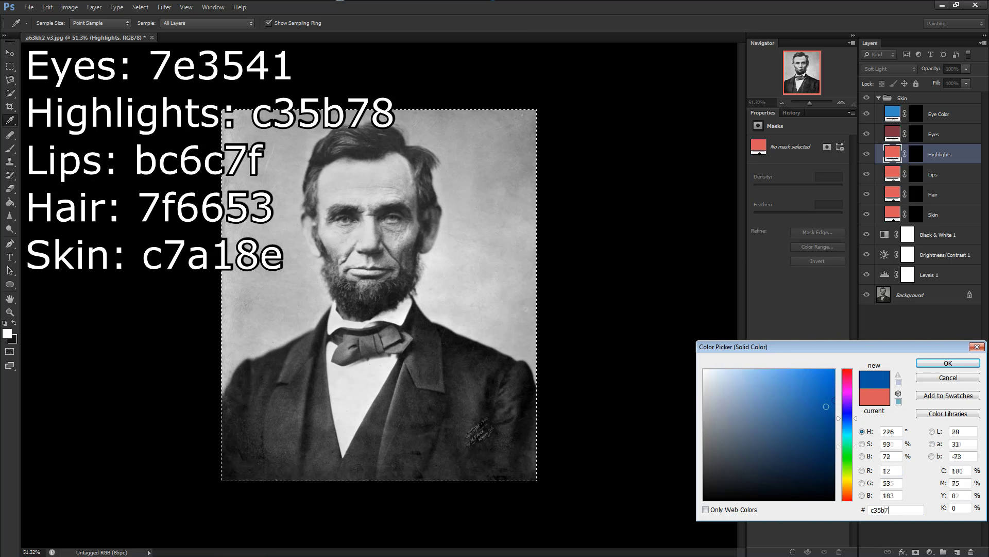
{"action": "key", "text": "Return"}
{"action": "key", "text": "b"}
{"action": "left_click", "coordinate": [967, 83]}
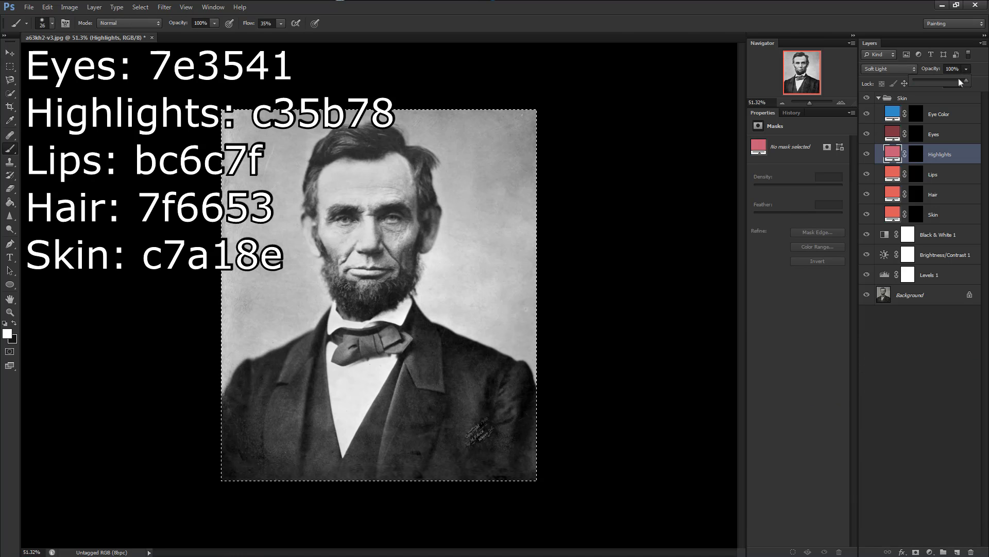
{"action": "left_click_drag", "start_coordinate": [929, 81], "coordinate": [930, 81]}
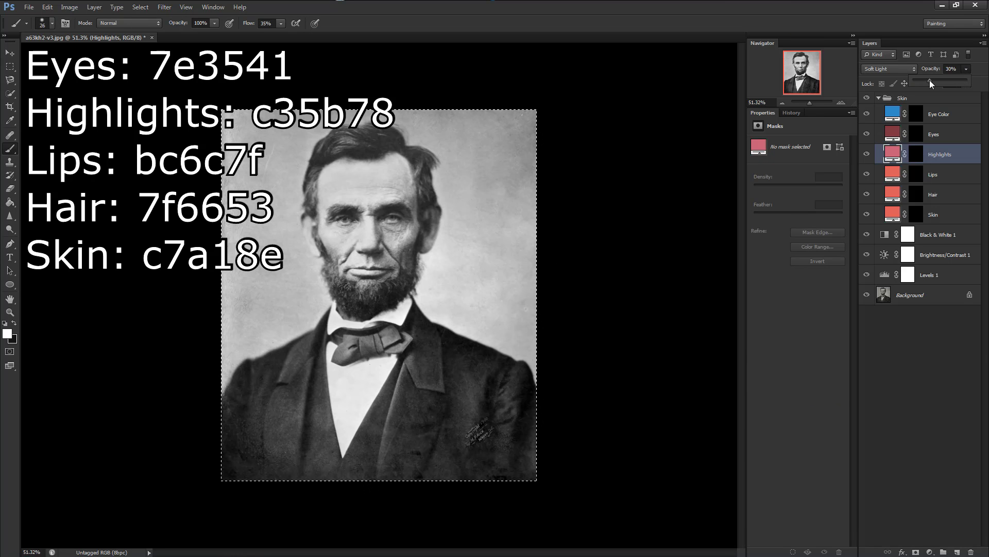
{"action": "left_click", "coordinate": [942, 163]}
Set the Lips layer's fill color to the muted pink bc6c7f
{"action": "double_click", "coordinate": [892, 174]}
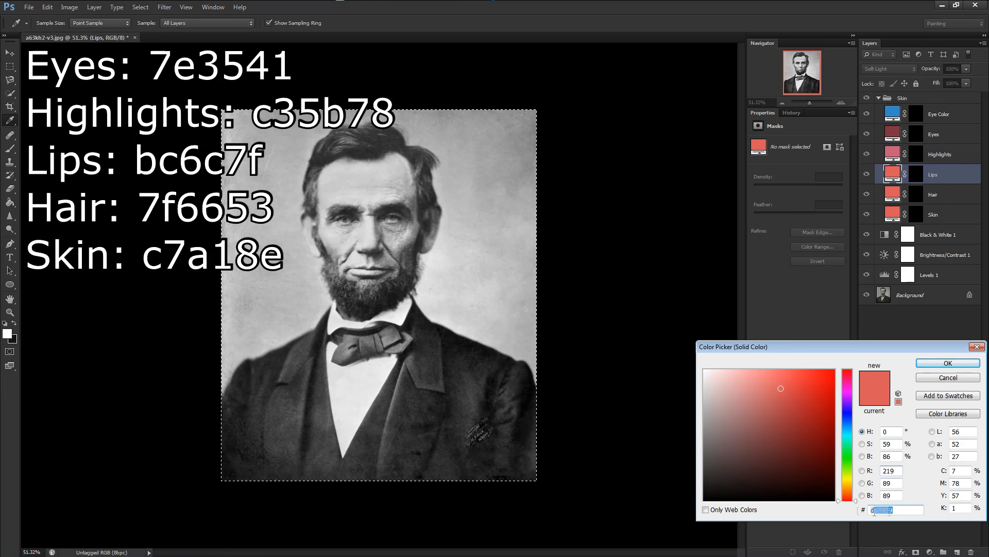
{"action": "type", "text": "bc6"}
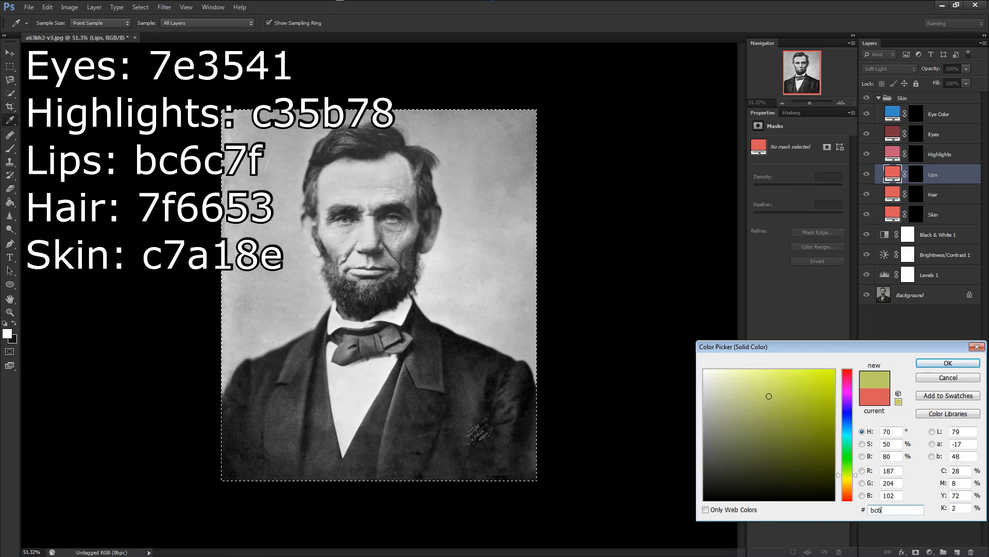
{"action": "type", "text": "c7f"}
{"action": "key", "text": "Return"}
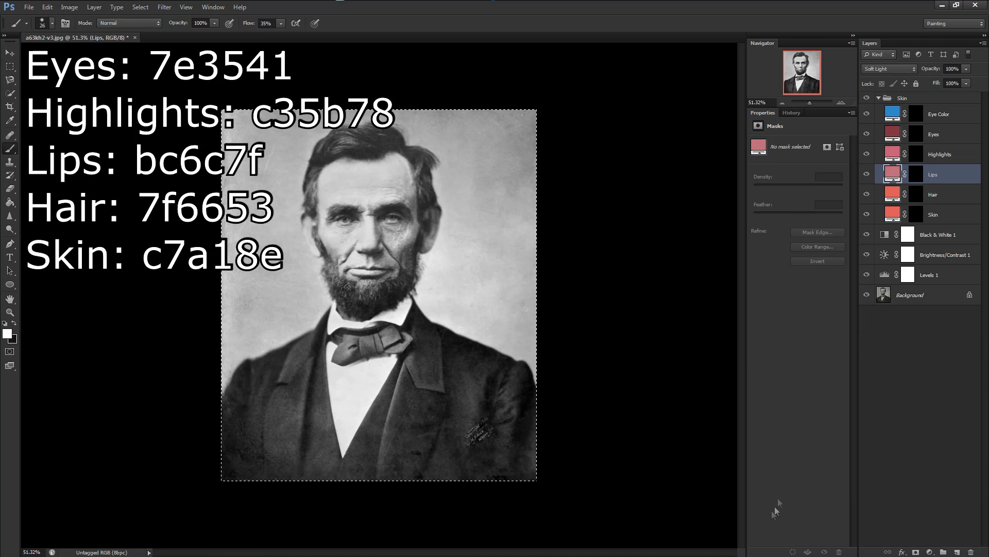
Set the Hair layer's fill color to the brown 7f6653
{"action": "double_click", "coordinate": [892, 194]}
{"action": "mouse_move", "coordinate": [848, 496]}
{"action": "left_mouse_down"}
{"action": "mouse_move", "coordinate": [848, 468]}
{"action": "mouse_move", "coordinate": [849, 490]}
{"action": "left_mouse_up"}
{"action": "mouse_move", "coordinate": [768, 428]}
{"action": "left_mouse_down"}
{"action": "mouse_move", "coordinate": [730, 427]}
{"action": "mouse_move", "coordinate": [779, 404]}
{"action": "left_mouse_up"}
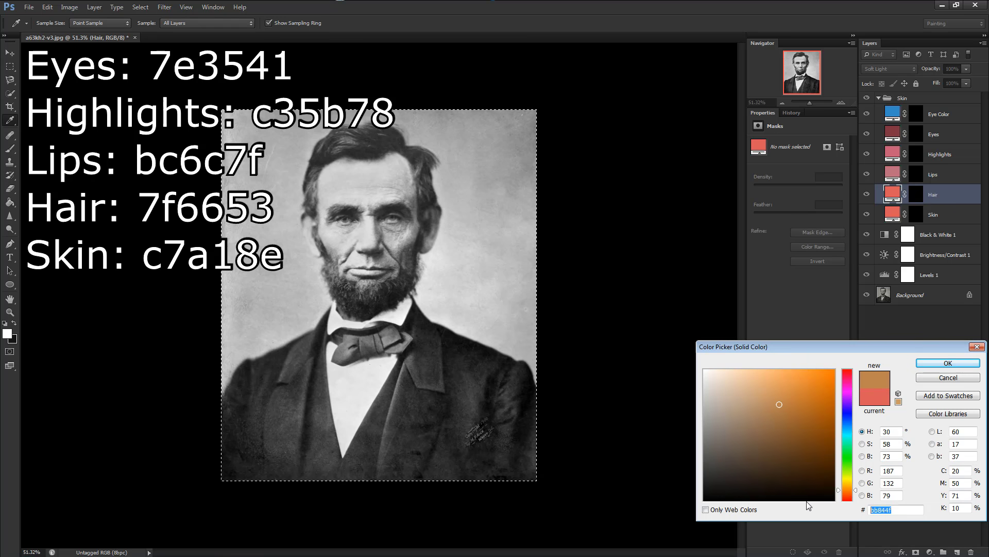
{"action": "type", "text": "7f6653"}
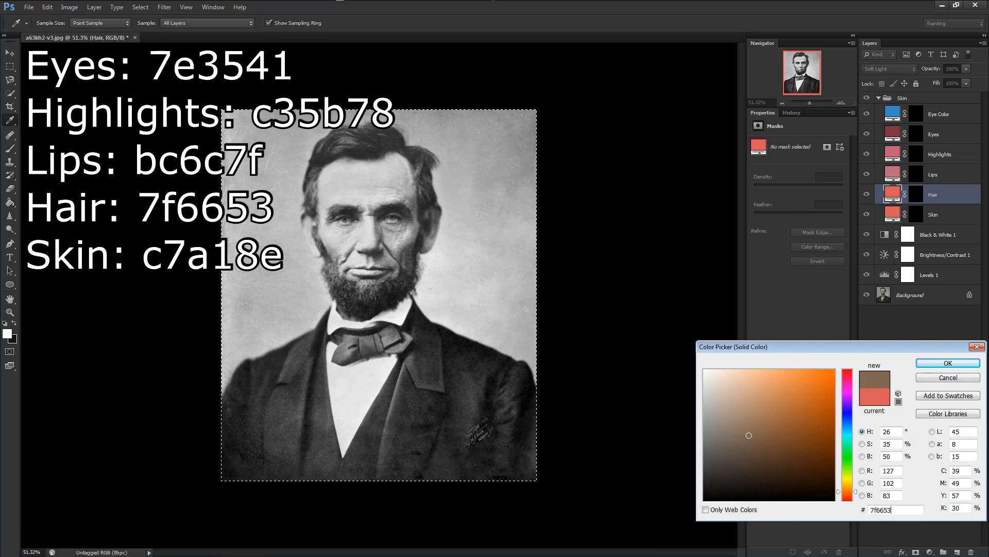
{"action": "key", "text": "Return"}
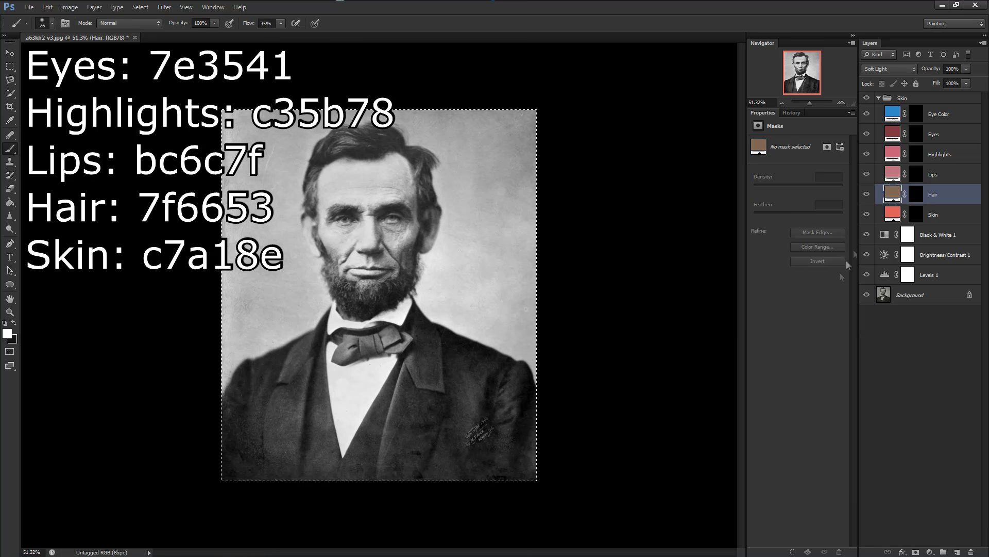
Set the Skin layer's fill color to c7a18e
{"action": "double_click", "coordinate": [893, 215]}
{"action": "left_click_drag", "start_coordinate": [847, 498], "coordinate": [849, 493]}
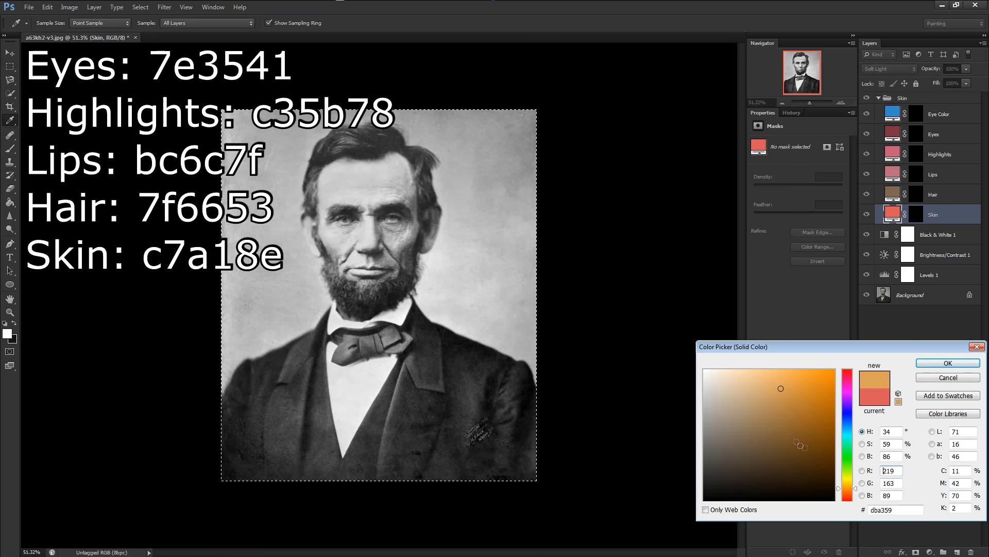
{"action": "mouse_move", "coordinate": [757, 419]}
{"action": "left_mouse_down"}
{"action": "mouse_move", "coordinate": [766, 406]}
{"action": "mouse_move", "coordinate": [790, 404]}
{"action": "left_mouse_up"}
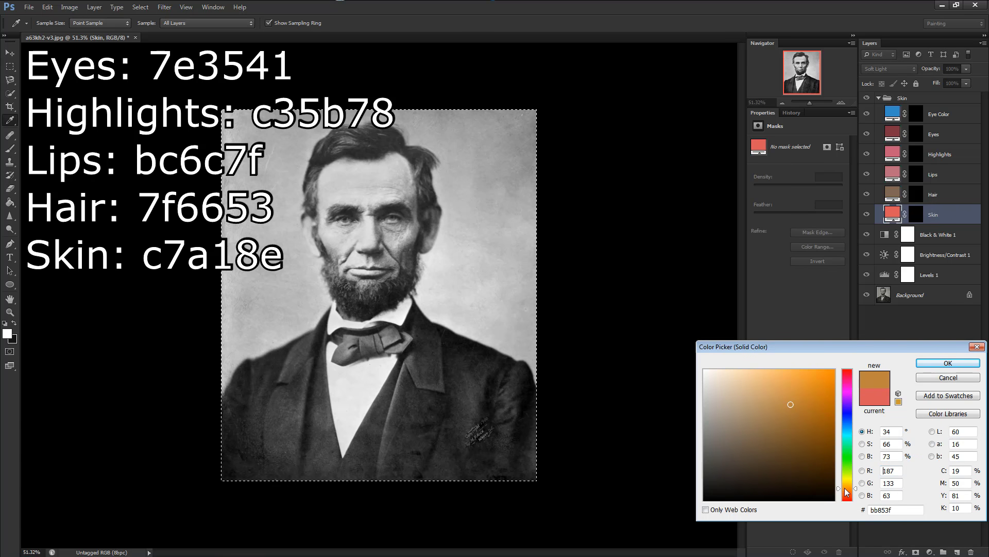
{"action": "double_click", "coordinate": [886, 509]}
{"action": "type", "text": "c7a18e"}
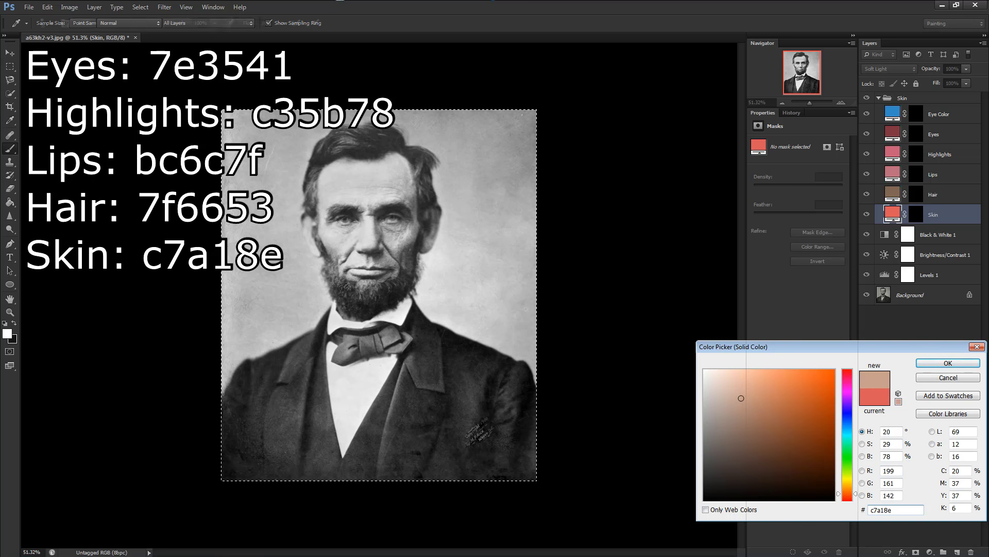
{"action": "key", "text": "Return"}
{"action": "double_click", "coordinate": [897, 214]}
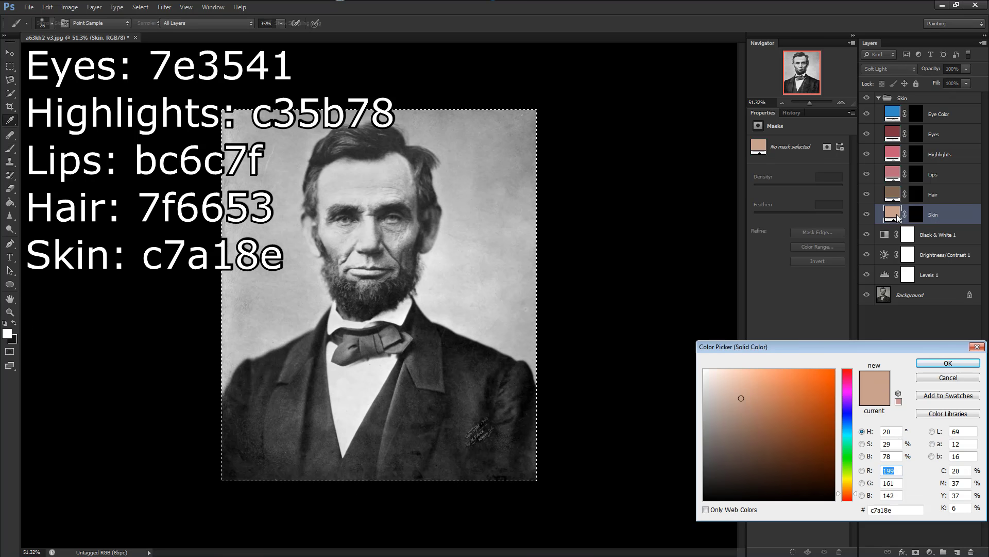
{"action": "left_click_drag", "start_coordinate": [742, 397], "coordinate": [778, 398]}
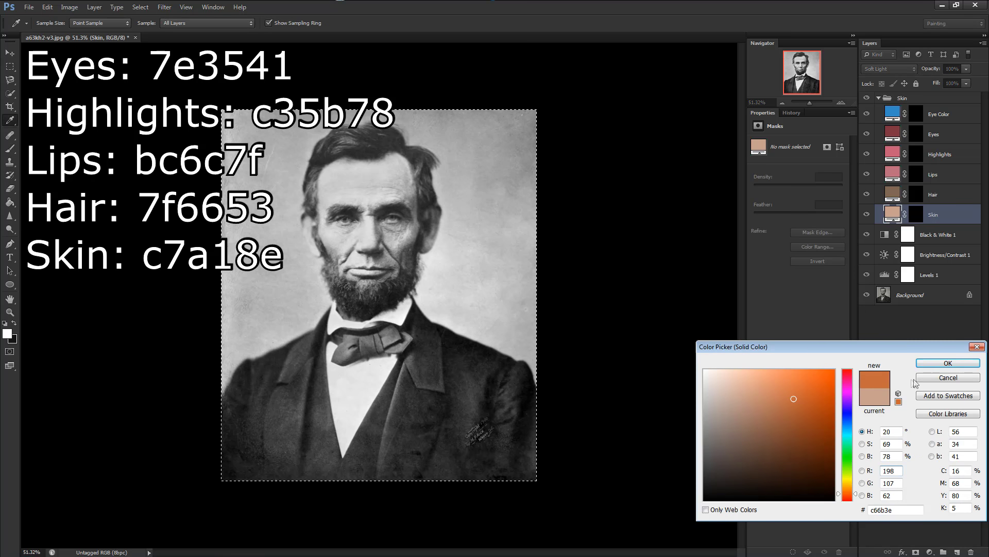
{"action": "left_click", "coordinate": [923, 379]}
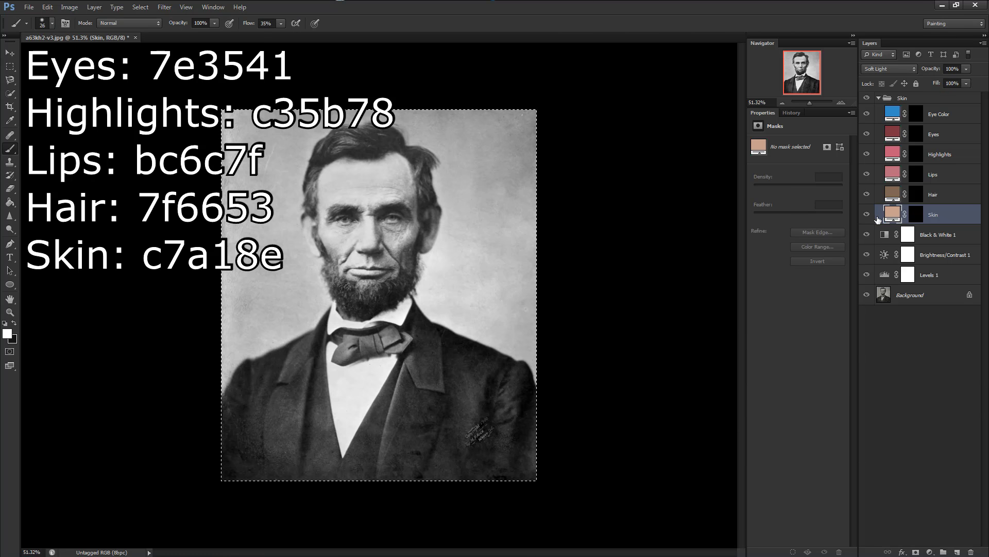
Add a Photo Filter adjustment layer using Warming Filter (85) and move it above the Skin group
{"action": "key", "text": "ctrl+minus"}
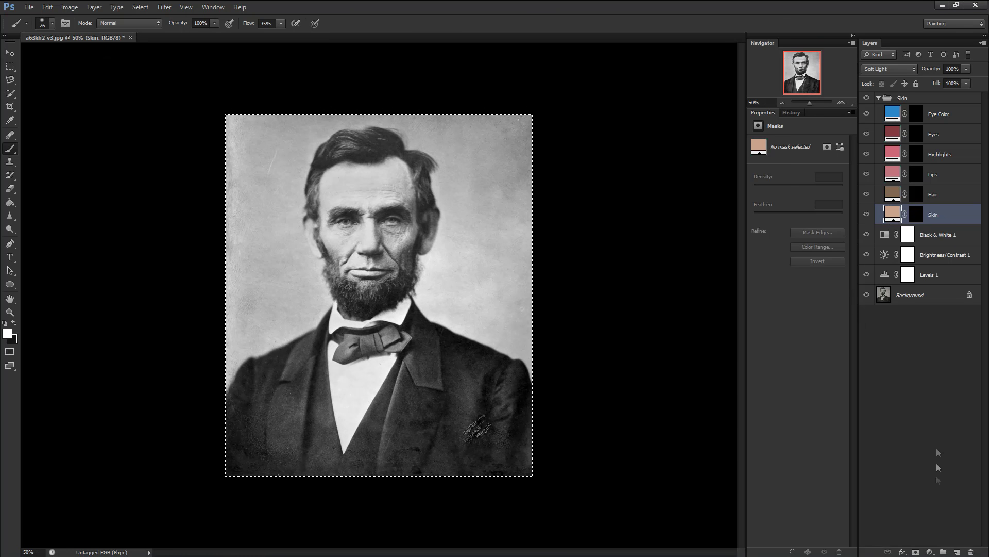
{"action": "left_click", "coordinate": [930, 551]}
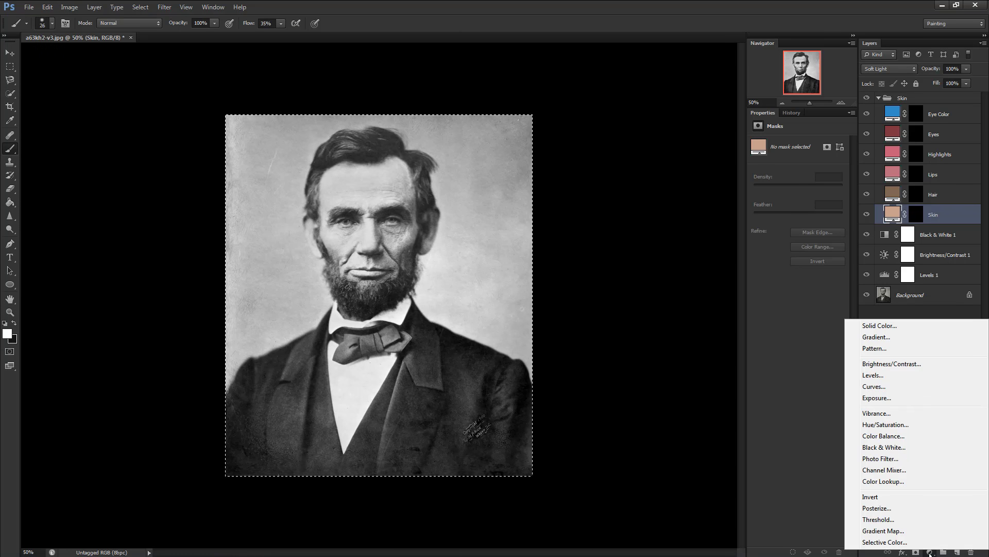
{"action": "left_click", "coordinate": [930, 553]}
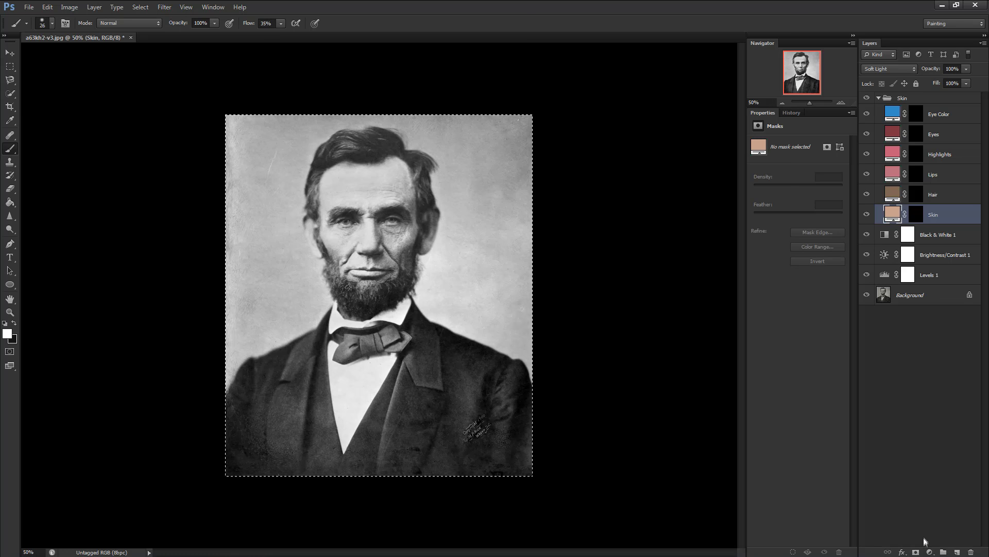
{"action": "left_click", "coordinate": [930, 552]}
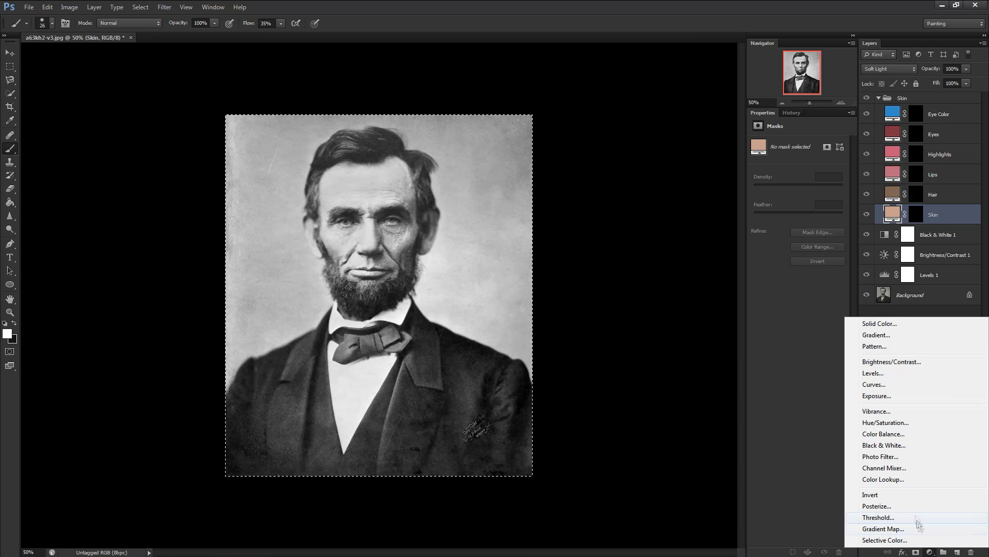
{"action": "left_click", "coordinate": [896, 458]}
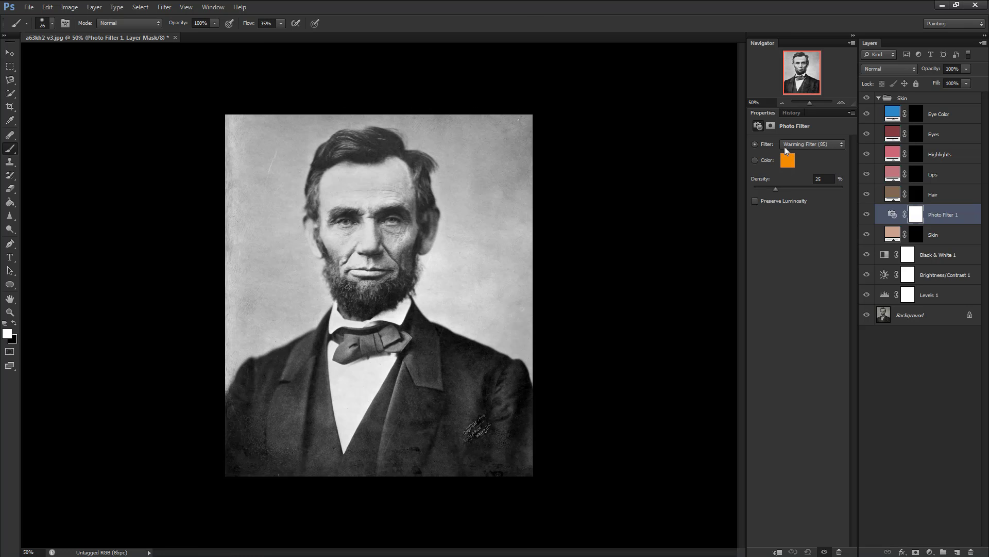
{"action": "left_click_drag", "start_coordinate": [941, 216], "coordinate": [932, 97]}
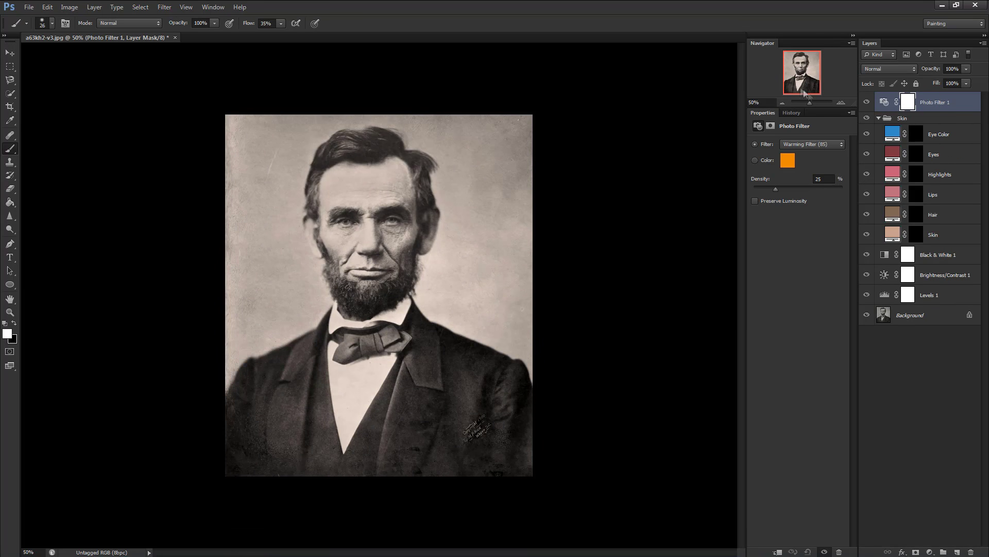
{"action": "left_click", "coordinate": [843, 103]}
{"action": "left_click", "coordinate": [843, 104]}
{"action": "left_click_drag", "start_coordinate": [806, 82], "coordinate": [806, 77]}
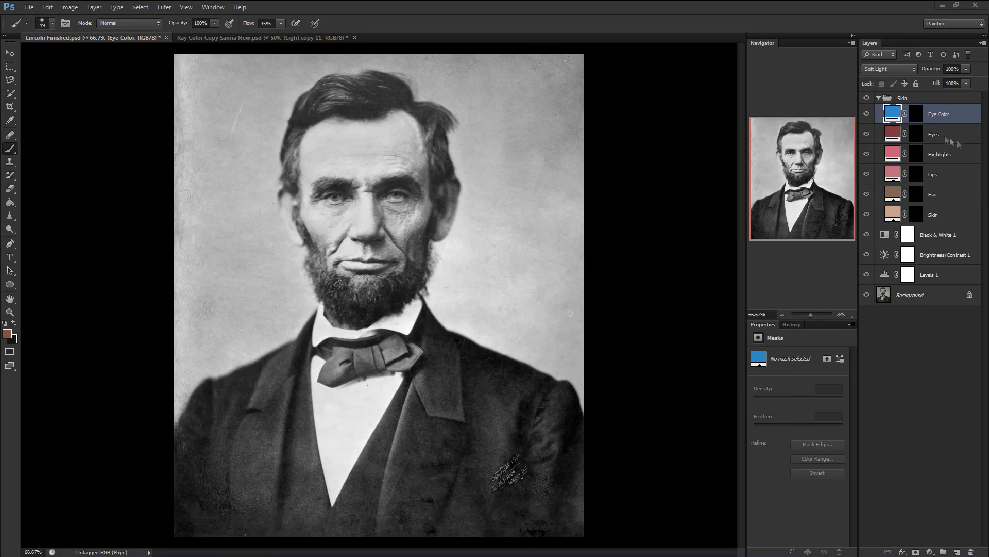
Paint white on the Eye Color layer's mask over both irises to color them blue
{"action": "left_click", "coordinate": [916, 114]}
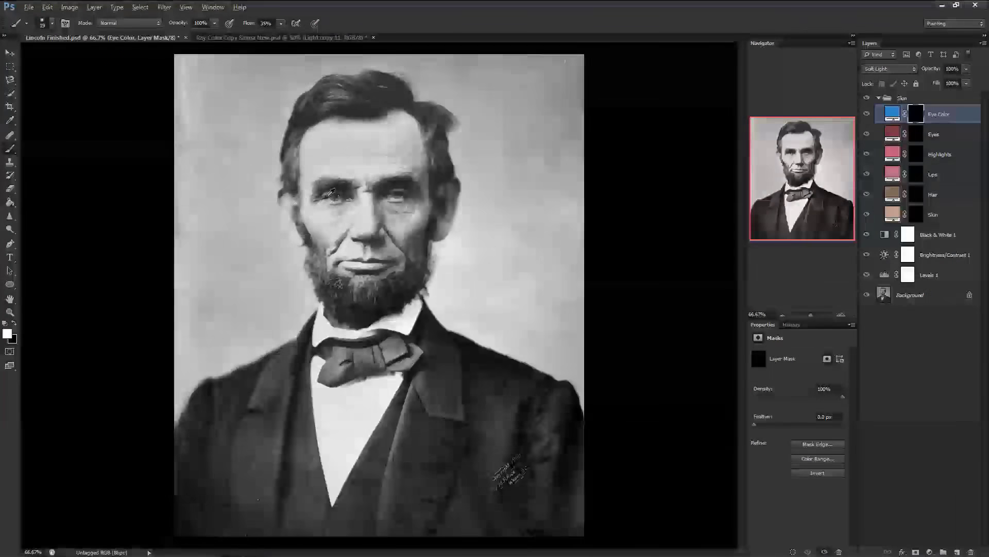
{"action": "mouse_move", "coordinate": [332, 195]}
{"action": "left_mouse_down"}
{"action": "mouse_move", "coordinate": [364, 185]}
{"action": "mouse_move", "coordinate": [342, 191]}
{"action": "left_mouse_up"}
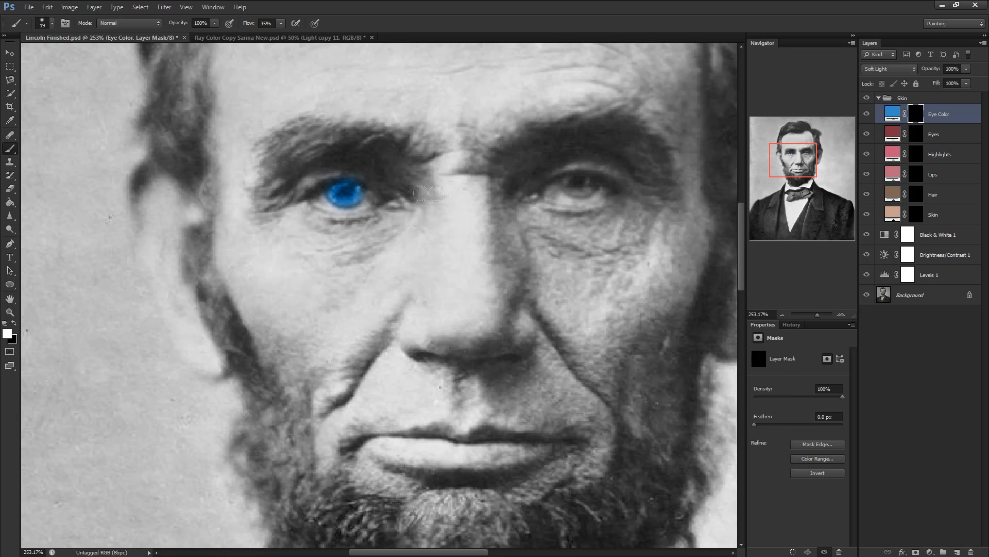
{"action": "mouse_move", "coordinate": [575, 184]}
{"action": "left_mouse_down"}
{"action": "mouse_move", "coordinate": [566, 185]}
{"action": "mouse_move", "coordinate": [585, 187]}
{"action": "left_mouse_up"}
Erase the blue from both pupils on the Eye Color layer's mask with the Eraser
{"action": "key", "text": "e"}
{"action": "right_click", "coordinate": [582, 186]}
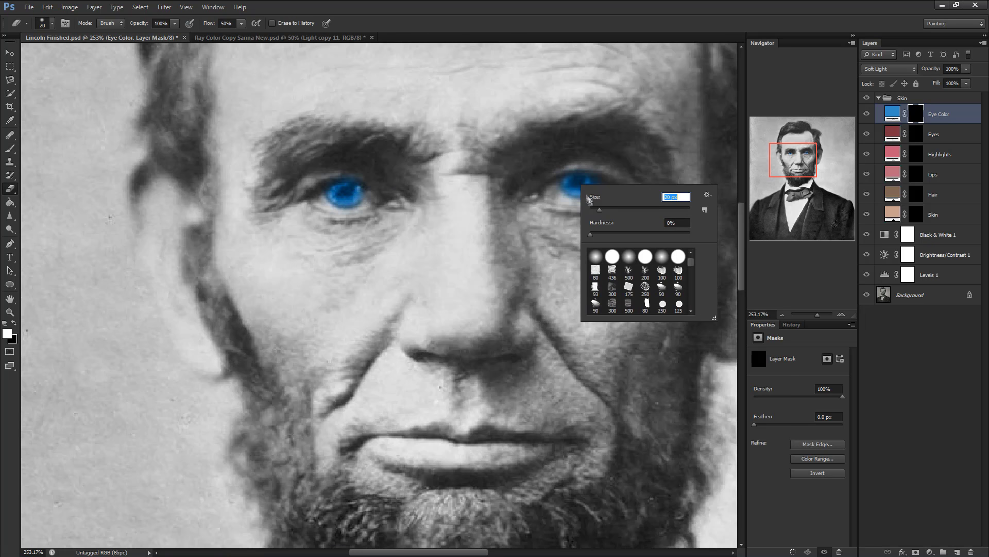
{"action": "left_click", "coordinate": [576, 181]}
{"action": "left_click", "coordinate": [344, 185]}
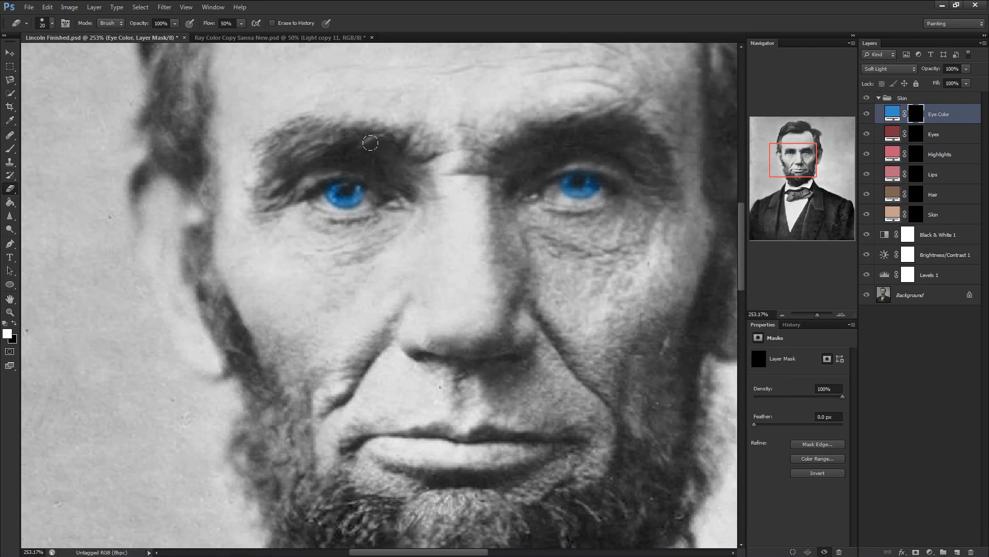
Paint white on the Highlights layer's mask over the nose and both cheeks with a soft brush, starting at 35 px
{"action": "scroll", "coordinate": [613, 198], "scroll_direction": "down", "scroll_amount": 4}
{"action": "scroll", "coordinate": [613, 198], "scroll_direction": "down", "scroll_amount": 2}
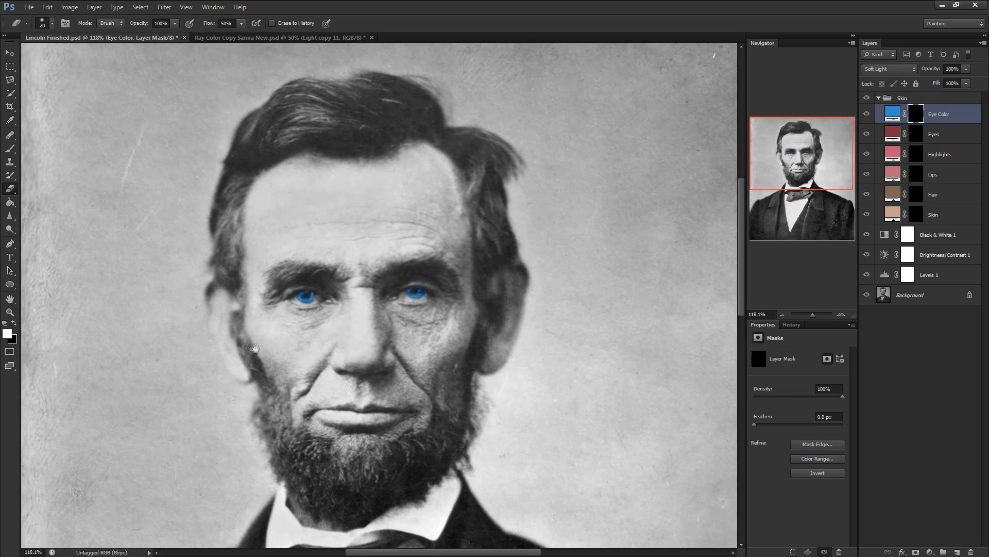
{"action": "left_click_drag", "start_coordinate": [274, 364], "coordinate": [296, 258]}
{"action": "left_click_drag", "start_coordinate": [511, 203], "coordinate": [515, 249]}
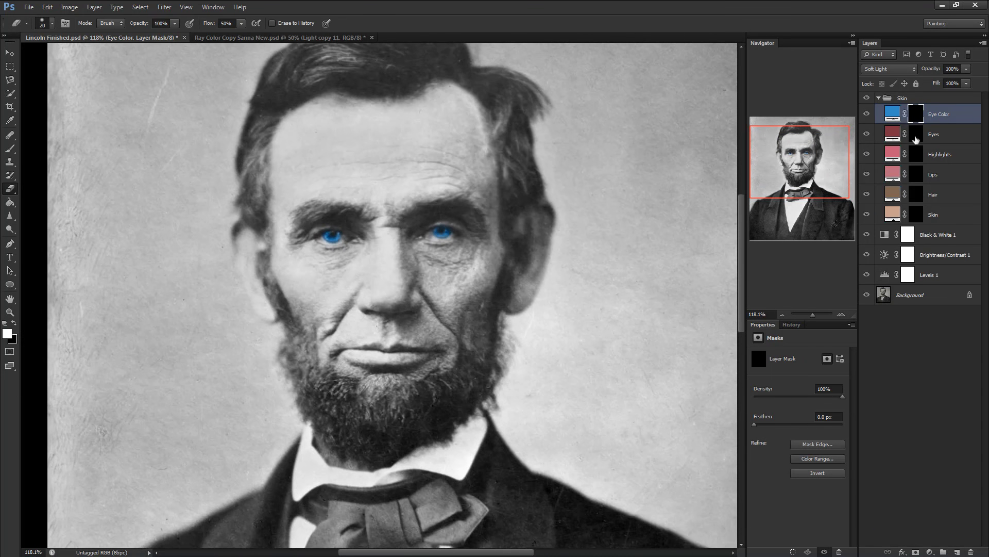
{"action": "left_click", "coordinate": [916, 153]}
{"action": "left_click_drag", "start_coordinate": [498, 235], "coordinate": [509, 241]}
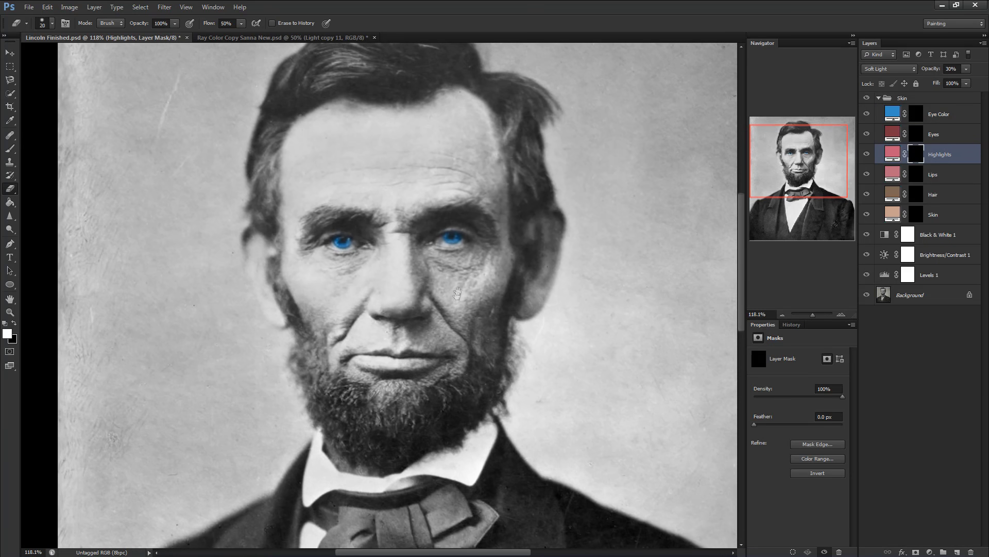
{"action": "left_click_drag", "start_coordinate": [454, 287], "coordinate": [469, 254]}
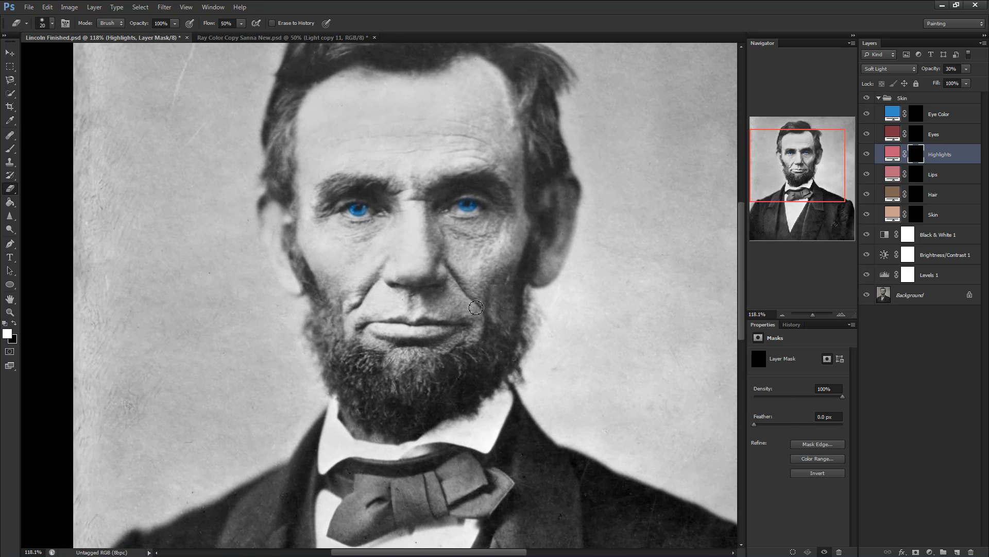
{"action": "key", "text": "b"}
{"action": "right_click", "coordinate": [418, 269]}
{"action": "left_click", "coordinate": [441, 285]}
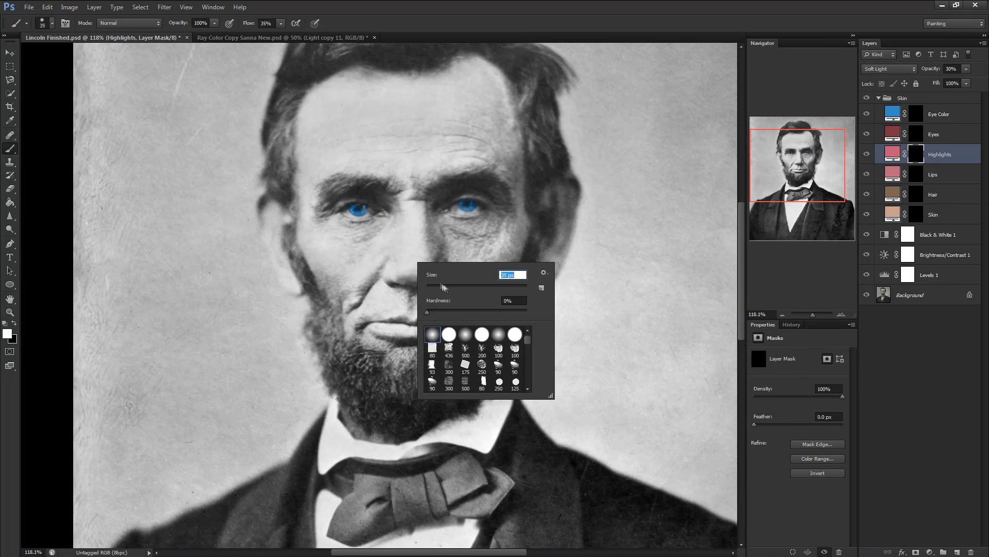
{"action": "mouse_move", "coordinate": [402, 270]}
{"action": "left_mouse_down"}
{"action": "mouse_move", "coordinate": [393, 274]}
{"action": "mouse_move", "coordinate": [416, 224]}
{"action": "mouse_move", "coordinate": [404, 262]}
{"action": "mouse_move", "coordinate": [423, 267]}
{"action": "mouse_move", "coordinate": [428, 217]}
{"action": "left_mouse_up"}
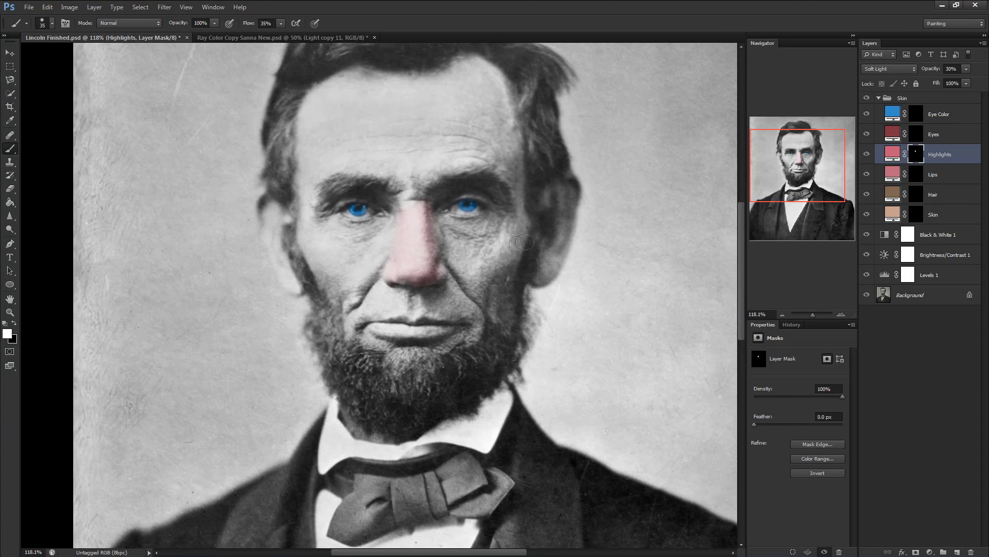
{"action": "mouse_move", "coordinate": [523, 244]}
{"action": "left_mouse_down"}
{"action": "mouse_move", "coordinate": [455, 243]}
{"action": "mouse_move", "coordinate": [483, 301]}
{"action": "mouse_move", "coordinate": [509, 242]}
{"action": "mouse_move", "coordinate": [478, 258]}
{"action": "mouse_move", "coordinate": [446, 240]}
{"action": "mouse_move", "coordinate": [344, 281]}
{"action": "mouse_move", "coordinate": [387, 244]}
{"action": "mouse_move", "coordinate": [343, 296]}
{"action": "mouse_move", "coordinate": [310, 229]}
{"action": "mouse_move", "coordinate": [347, 285]}
{"action": "left_mouse_up"}
Set the brush size to 22 px and paint both ears on the Highlights layer's mask
{"action": "right_click", "coordinate": [279, 227]}
{"action": "left_click", "coordinate": [300, 252]}
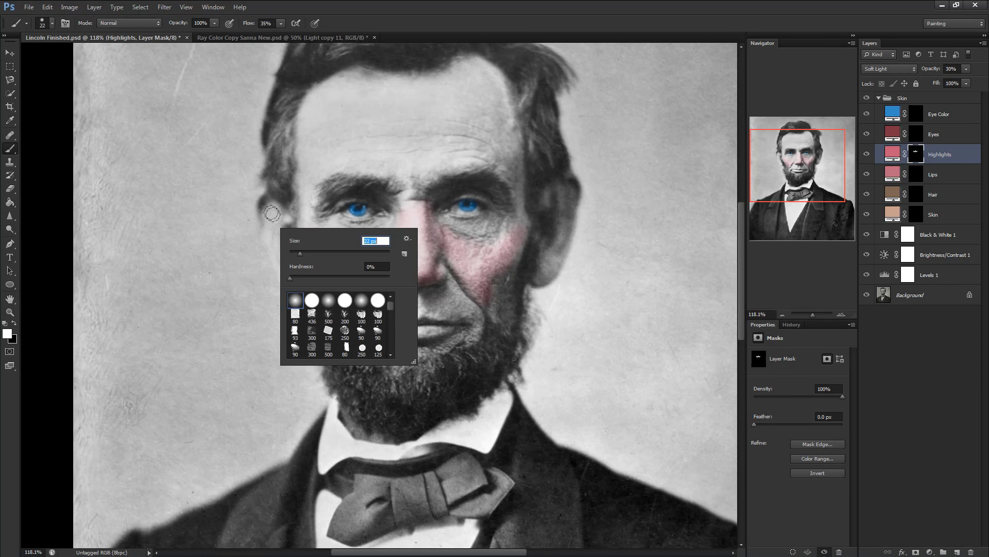
{"action": "left_click_drag", "start_coordinate": [266, 198], "coordinate": [264, 211]}
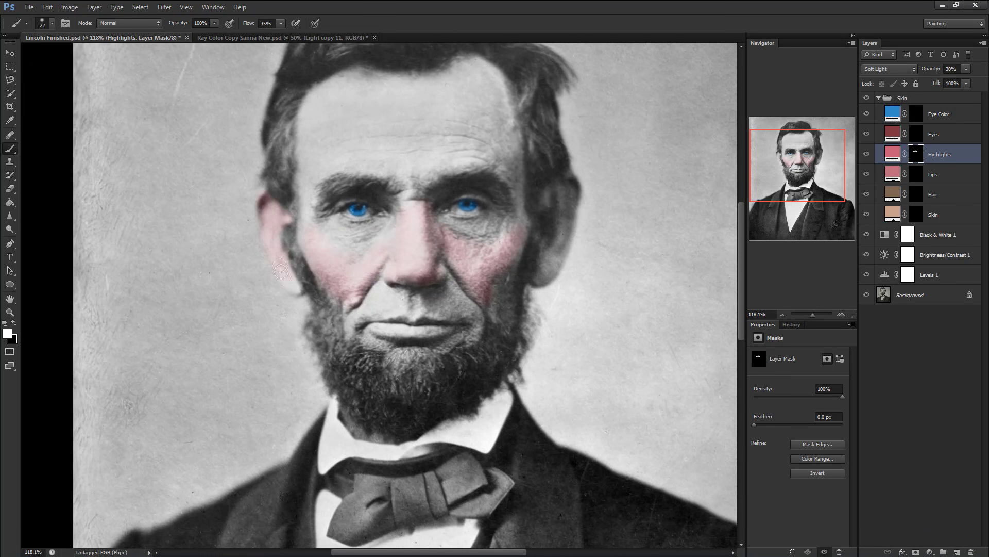
{"action": "left_click_drag", "start_coordinate": [545, 273], "coordinate": [557, 266]}
{"action": "scroll", "coordinate": [583, 187], "scroll_direction": "up", "scroll_amount": 4}
{"action": "scroll", "coordinate": [582, 187], "scroll_direction": "up", "scroll_amount": 1}
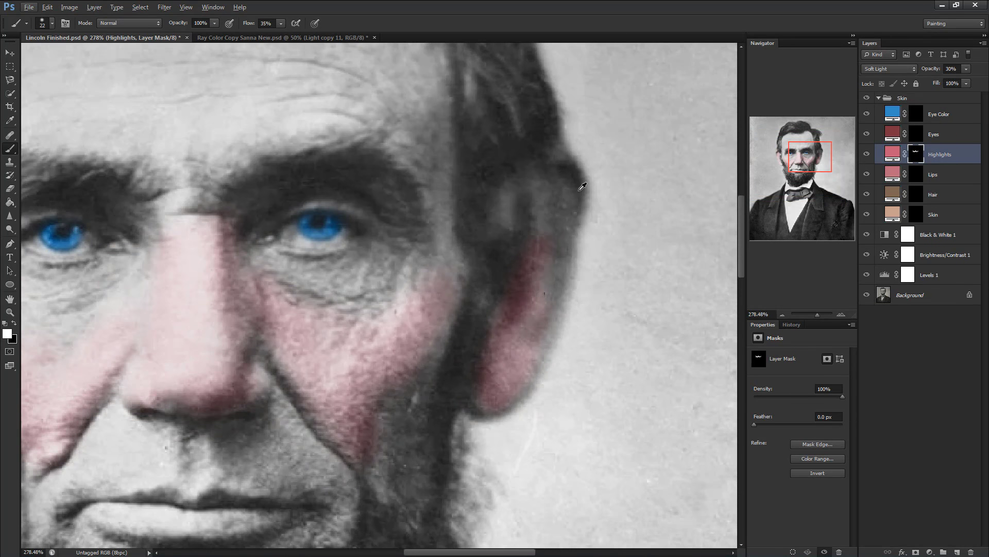
{"action": "left_click_drag", "start_coordinate": [564, 170], "coordinate": [564, 178]}
Paint white on the Lips layer's mask over the upper and lower lips out to the mouth corners
{"action": "scroll", "coordinate": [480, 194], "scroll_direction": "down", "scroll_amount": 9}
{"action": "scroll", "coordinate": [248, 397], "scroll_direction": "up", "scroll_amount": 10}
{"action": "left_click", "coordinate": [915, 138]}
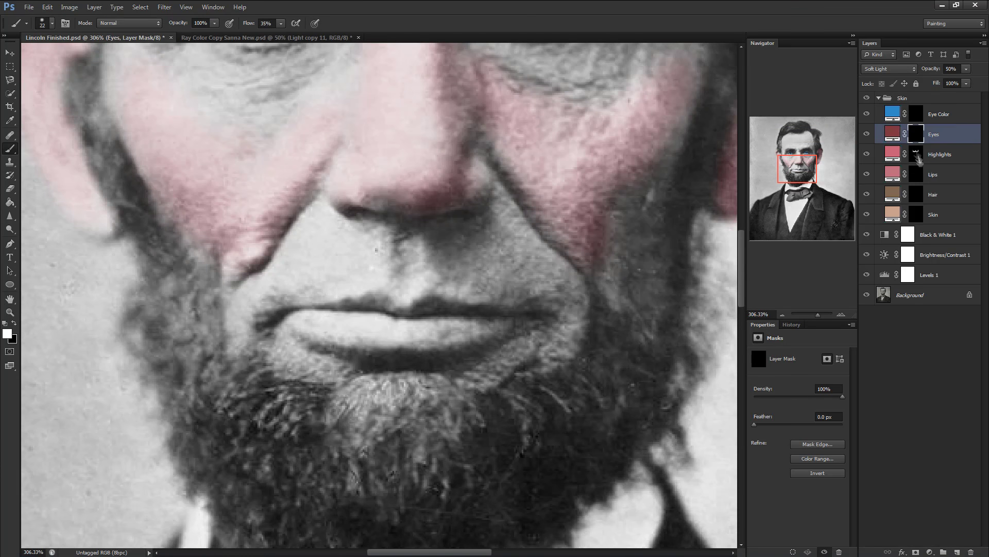
{"action": "left_click", "coordinate": [916, 175]}
{"action": "mouse_move", "coordinate": [317, 305]}
{"action": "left_mouse_down"}
{"action": "mouse_move", "coordinate": [297, 316]}
{"action": "mouse_move", "coordinate": [351, 321]}
{"action": "mouse_move", "coordinate": [375, 297]}
{"action": "left_mouse_up"}
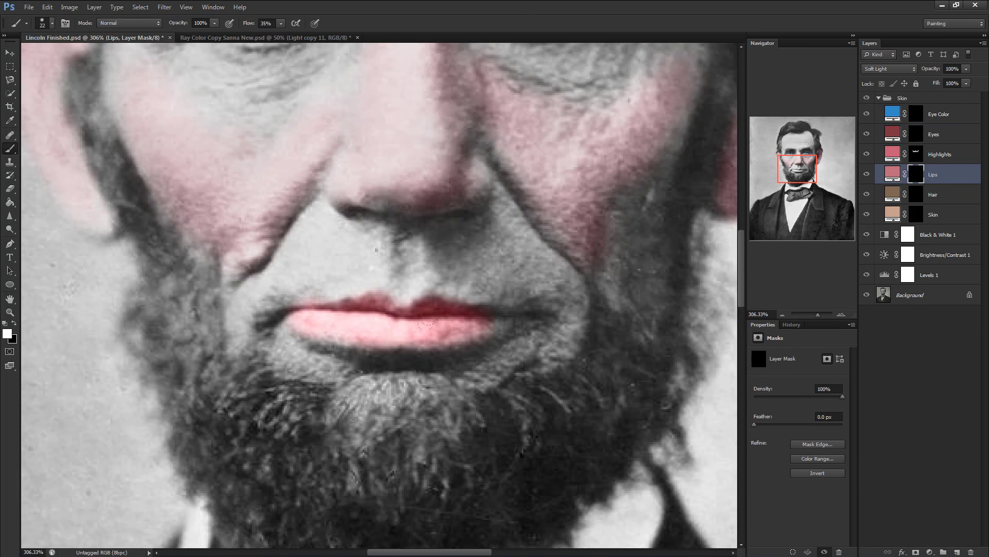
{"action": "left_click_drag", "start_coordinate": [516, 317], "coordinate": [545, 304]}
{"action": "key", "text": "e"}
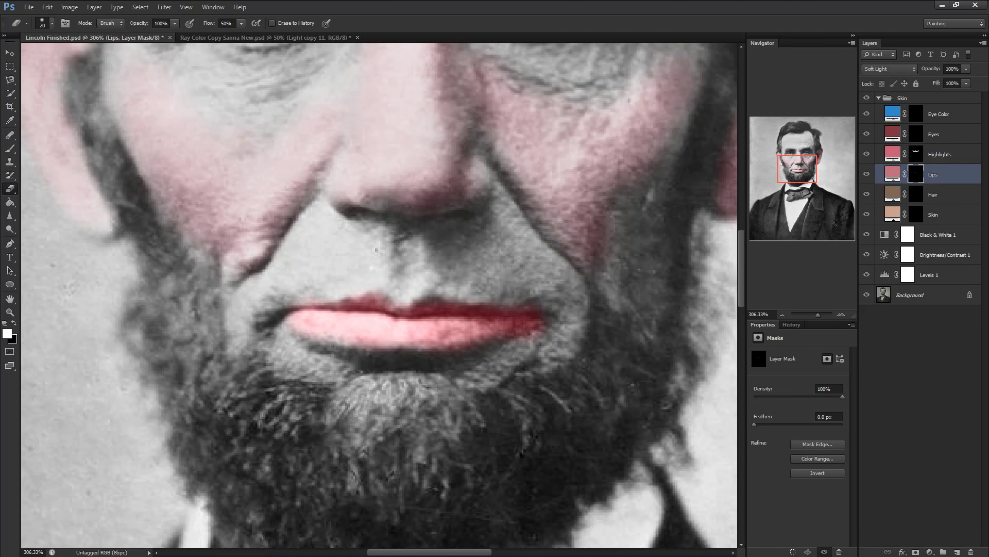
{"action": "key", "text": "b"}
Paint the lower lid rims and inner corners of both eyes on the Eyes layer's mask with a small soft brush
{"action": "right_click", "coordinate": [430, 311]}
{"action": "key", "text": "Escape"}
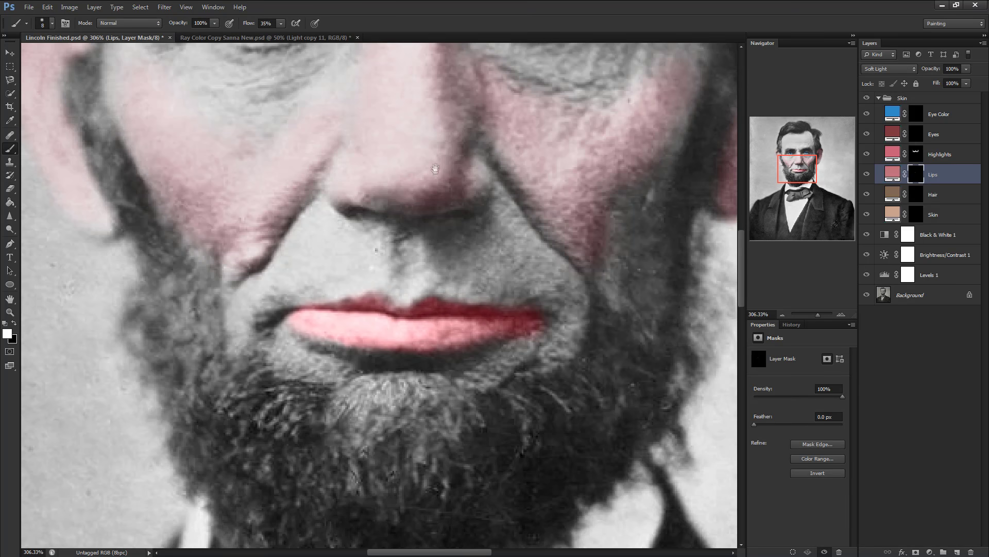
{"action": "left_click_drag", "start_coordinate": [435, 169], "coordinate": [505, 361]}
{"action": "left_click", "coordinate": [923, 135]}
{"action": "right_click", "coordinate": [322, 252]}
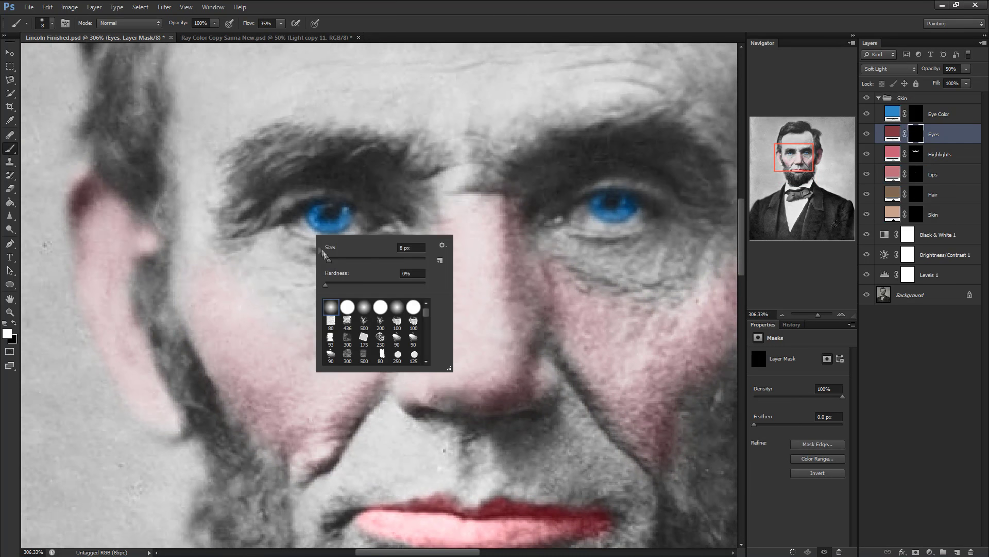
{"action": "left_click", "coordinate": [328, 259]}
{"action": "mouse_move", "coordinate": [293, 232]}
{"action": "left_mouse_down"}
{"action": "mouse_move", "coordinate": [307, 247]}
{"action": "mouse_move", "coordinate": [333, 248]}
{"action": "mouse_move", "coordinate": [397, 230]}
{"action": "left_mouse_up"}
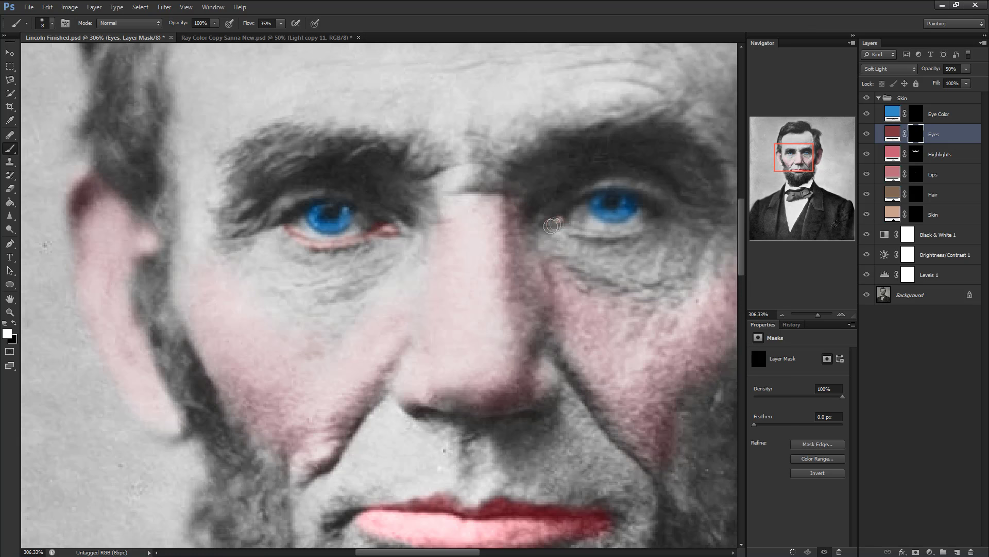
{"action": "mouse_move", "coordinate": [552, 225]}
{"action": "left_mouse_down"}
{"action": "mouse_move", "coordinate": [622, 238]}
{"action": "mouse_move", "coordinate": [671, 219]}
{"action": "left_mouse_up"}
Paint white on the Hair layer's mask over both eyebrows
{"action": "scroll", "coordinate": [724, 201], "scroll_direction": "down", "scroll_amount": 3}
{"action": "left_click", "coordinate": [922, 192]}
{"action": "left_click_drag", "start_coordinate": [788, 168], "coordinate": [799, 168]}
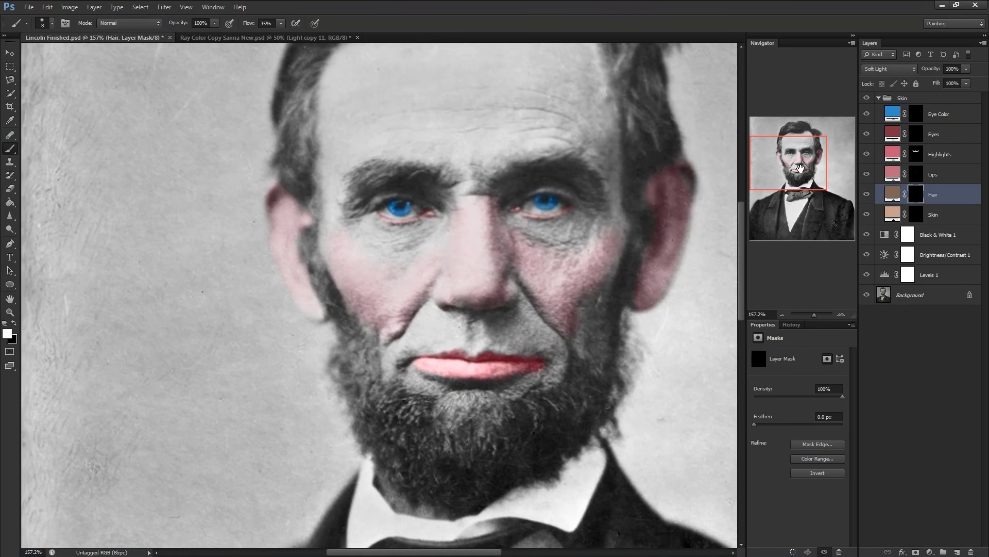
{"action": "right_click", "coordinate": [375, 178]}
{"action": "mouse_move", "coordinate": [390, 204]}
{"action": "left_mouse_down"}
{"action": "mouse_move", "coordinate": [361, 180]}
{"action": "mouse_move", "coordinate": [370, 169]}
{"action": "mouse_move", "coordinate": [371, 180]}
{"action": "mouse_move", "coordinate": [356, 186]}
{"action": "mouse_move", "coordinate": [388, 171]}
{"action": "mouse_move", "coordinate": [441, 178]}
{"action": "left_mouse_up"}
{"action": "mouse_move", "coordinate": [500, 173]}
{"action": "left_mouse_down"}
{"action": "mouse_move", "coordinate": [550, 165]}
{"action": "mouse_move", "coordinate": [602, 186]}
{"action": "left_mouse_up"}
Paint white on the Hair layer's mask down the sideburn and beard edge on the picture's left side
{"action": "left_click_drag", "start_coordinate": [447, 368], "coordinate": [452, 322]}
{"action": "mouse_move", "coordinate": [312, 182]}
{"action": "left_mouse_down"}
{"action": "mouse_move", "coordinate": [373, 331]}
{"action": "mouse_move", "coordinate": [368, 301]}
{"action": "mouse_move", "coordinate": [352, 304]}
{"action": "mouse_move", "coordinate": [341, 308]}
{"action": "mouse_move", "coordinate": [341, 343]}
{"action": "mouse_move", "coordinate": [348, 333]}
{"action": "mouse_move", "coordinate": [368, 347]}
{"action": "mouse_move", "coordinate": [374, 400]}
{"action": "mouse_move", "coordinate": [415, 450]}
{"action": "left_mouse_up"}
{"action": "right_click", "coordinate": [379, 353]}
{"action": "key", "text": "Escape"}
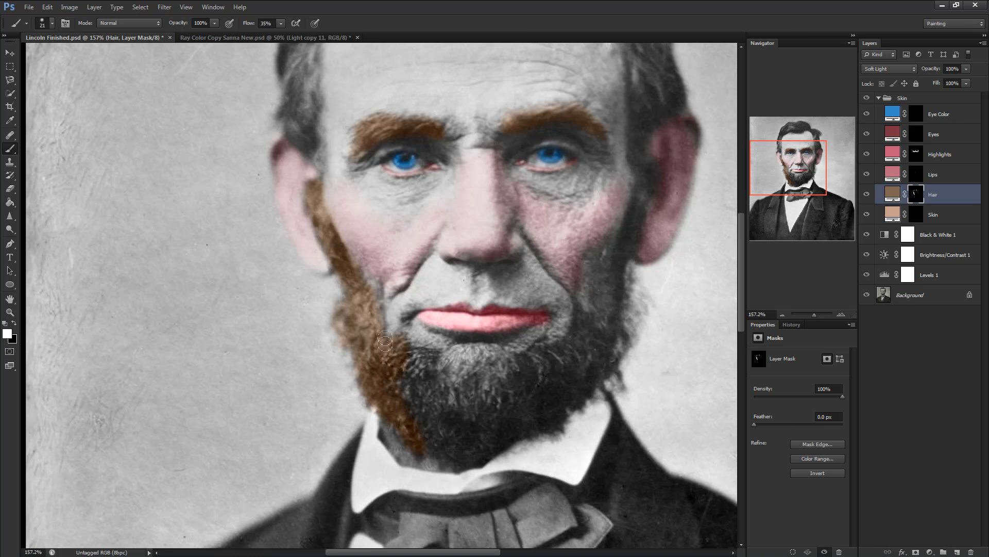
Paint the lower beard and chin on the Hair layer's mask with a 62 px soft brush
{"action": "mouse_move", "coordinate": [385, 341]}
{"action": "left_mouse_down"}
{"action": "mouse_move", "coordinate": [417, 389]}
{"action": "mouse_move", "coordinate": [424, 373]}
{"action": "mouse_move", "coordinate": [410, 398]}
{"action": "mouse_move", "coordinate": [484, 453]}
{"action": "left_mouse_up"}
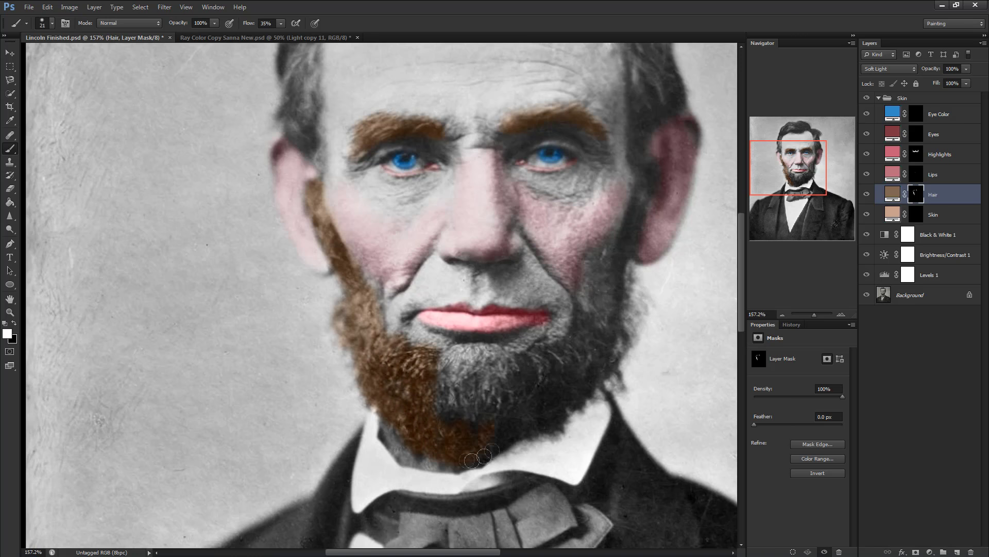
{"action": "mouse_move", "coordinate": [477, 389]}
{"action": "left_mouse_down"}
{"action": "mouse_move", "coordinate": [443, 381]}
{"action": "mouse_move", "coordinate": [449, 374]}
{"action": "mouse_move", "coordinate": [456, 419]}
{"action": "mouse_move", "coordinate": [494, 433]}
{"action": "mouse_move", "coordinate": [458, 377]}
{"action": "left_mouse_up"}
{"action": "right_click", "coordinate": [453, 407]}
{"action": "left_click", "coordinate": [491, 430]}
Set the brush size to 24 px and paint the beard side and sideburn on the picture's right on the Hair layer's mask
{"action": "right_click", "coordinate": [548, 382]}
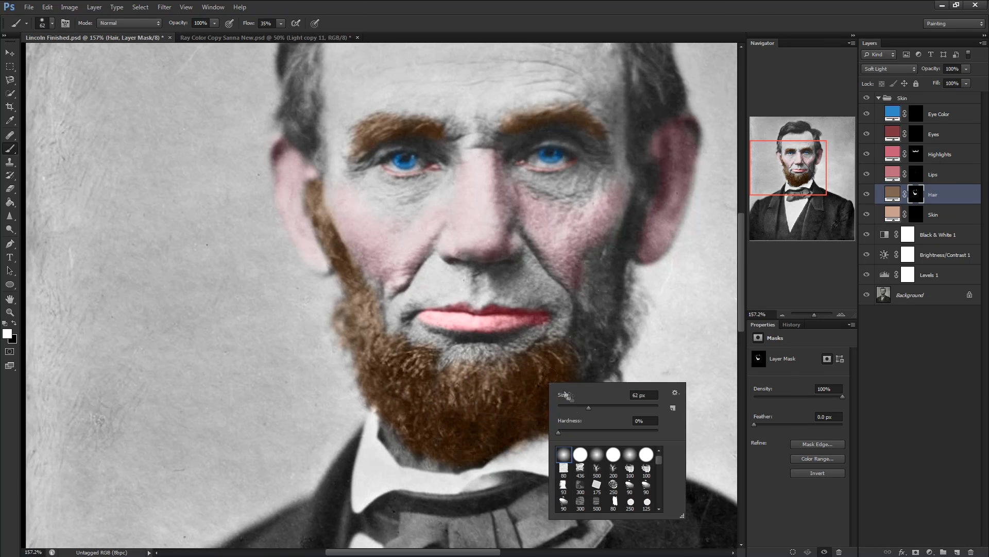
{"action": "left_click", "coordinate": [572, 408]}
{"action": "mouse_move", "coordinate": [536, 374]}
{"action": "left_mouse_down"}
{"action": "mouse_move", "coordinate": [582, 350]}
{"action": "mouse_move", "coordinate": [593, 365]}
{"action": "mouse_move", "coordinate": [588, 391]}
{"action": "mouse_move", "coordinate": [602, 394]}
{"action": "mouse_move", "coordinate": [607, 373]}
{"action": "mouse_move", "coordinate": [617, 382]}
{"action": "mouse_move", "coordinate": [627, 314]}
{"action": "mouse_move", "coordinate": [634, 327]}
{"action": "mouse_move", "coordinate": [599, 356]}
{"action": "mouse_move", "coordinate": [598, 320]}
{"action": "mouse_move", "coordinate": [579, 328]}
{"action": "mouse_move", "coordinate": [594, 349]}
{"action": "mouse_move", "coordinate": [644, 312]}
{"action": "mouse_move", "coordinate": [649, 295]}
{"action": "mouse_move", "coordinate": [621, 303]}
{"action": "mouse_move", "coordinate": [636, 211]}
{"action": "left_mouse_up"}
{"action": "key", "text": "e"}
{"action": "key", "text": "b"}
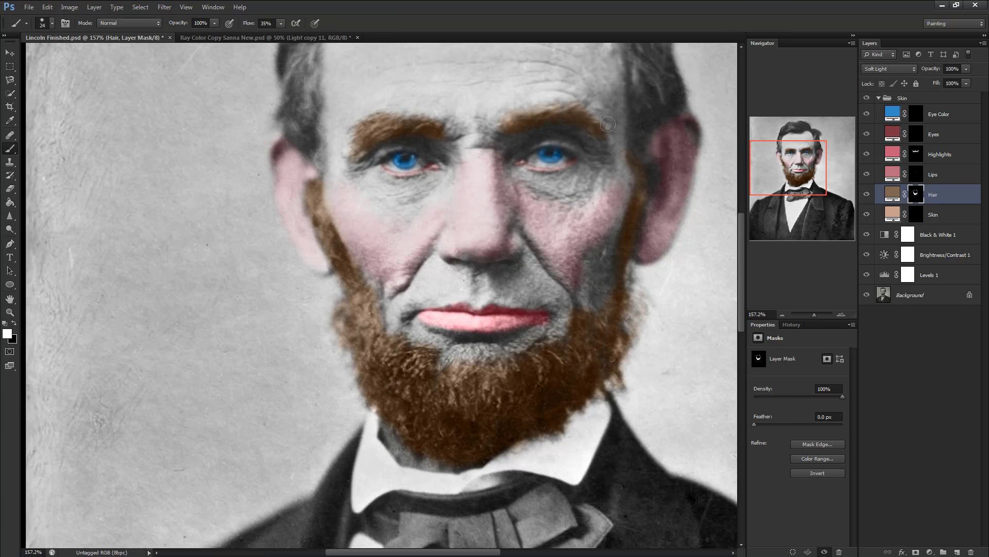
Paint all the hair on the head on the Hair layer's mask and touch up its edges with the Eraser
{"action": "mouse_move", "coordinate": [608, 126]}
{"action": "left_mouse_down"}
{"action": "mouse_move", "coordinate": [510, 302]}
{"action": "mouse_move", "coordinate": [546, 251]}
{"action": "mouse_move", "coordinate": [569, 255]}
{"action": "left_mouse_up"}
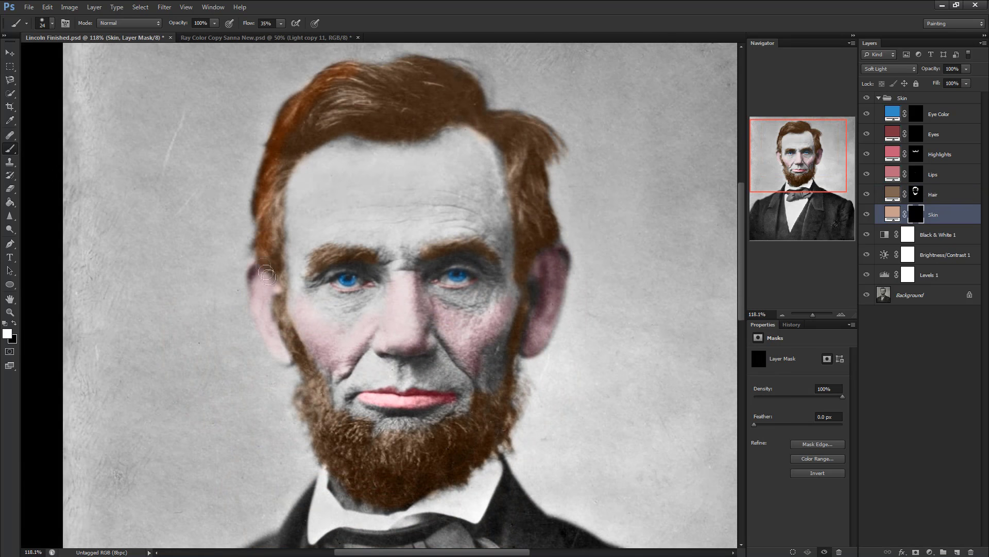
{"action": "mouse_move", "coordinate": [267, 274]}
{"action": "left_mouse_down"}
{"action": "mouse_move", "coordinate": [256, 283]}
{"action": "mouse_move", "coordinate": [260, 299]}
{"action": "left_mouse_up"}
{"action": "mouse_move", "coordinate": [284, 345]}
{"action": "left_mouse_down"}
{"action": "mouse_move", "coordinate": [292, 358]}
{"action": "mouse_move", "coordinate": [366, 239]}
{"action": "mouse_move", "coordinate": [326, 273]}
{"action": "mouse_move", "coordinate": [359, 338]}
{"action": "left_mouse_up"}
{"action": "key", "text": "e"}
{"action": "key", "text": "b"}
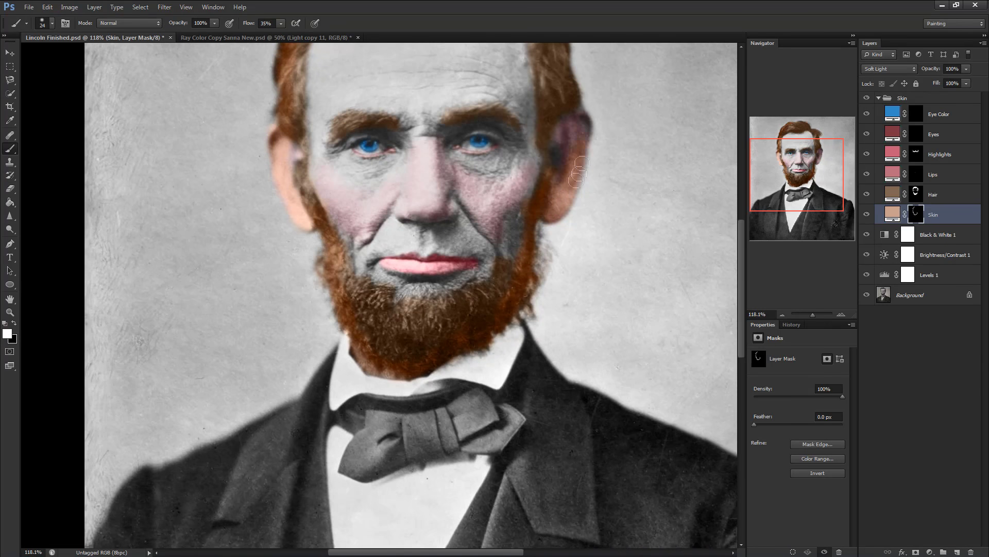
Paint white on the Skin layer's mask around the outline of the head, over the ears and hair edges
{"action": "left_click_drag", "start_coordinate": [553, 101], "coordinate": [515, 236]}
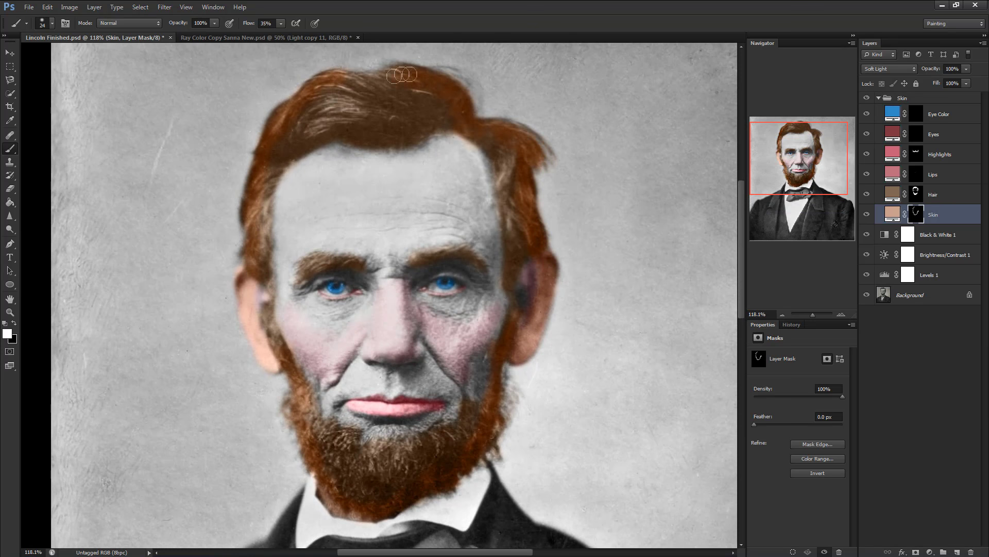
{"action": "left_click_drag", "start_coordinate": [276, 135], "coordinate": [283, 126]}
{"action": "key", "text": "g"}
{"action": "key", "text": "b"}
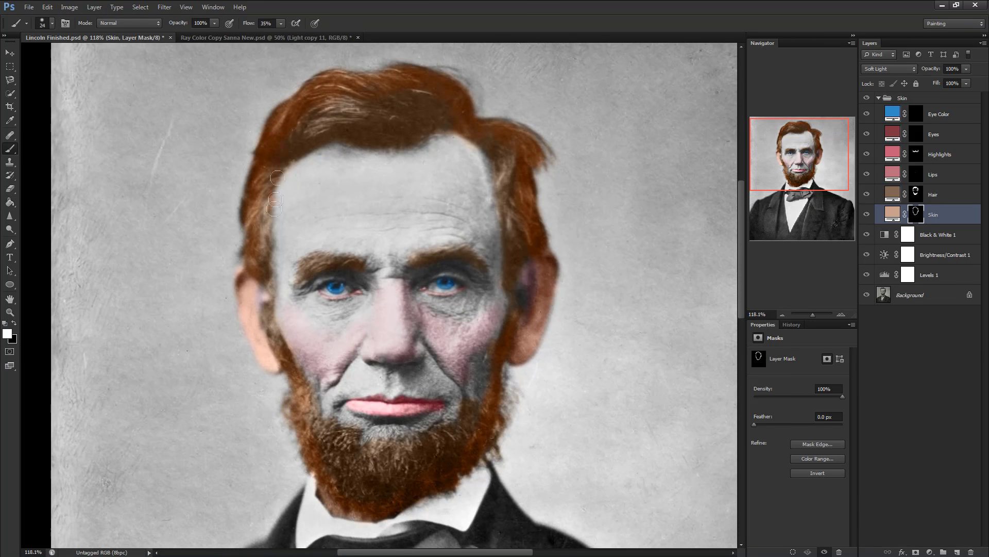
{"action": "left_click_drag", "start_coordinate": [272, 173], "coordinate": [267, 210]}
Fill in the whole face inside the outline on the Skin layer's mask with a larger soft brush
{"action": "right_click", "coordinate": [301, 221]}
{"action": "left_click_drag", "start_coordinate": [336, 245], "coordinate": [345, 245]}
{"action": "mouse_move", "coordinate": [340, 159]}
{"action": "left_mouse_down"}
{"action": "mouse_move", "coordinate": [290, 162]}
{"action": "mouse_move", "coordinate": [297, 137]}
{"action": "left_mouse_up"}
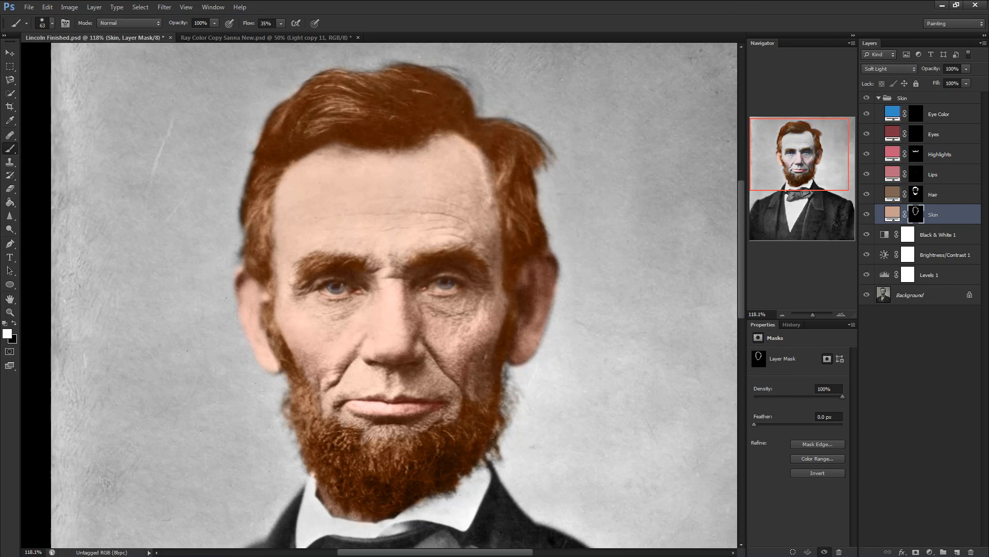
{"action": "right_click", "coordinate": [410, 256]}
{"action": "left_click_drag", "start_coordinate": [436, 283], "coordinate": [433, 283]}
{"action": "left_click", "coordinate": [390, 257]}
{"action": "left_click_drag", "start_coordinate": [390, 257], "coordinate": [450, 113]}
Partly erase the Skin layer's mask over both eyes with a 23 px Eraser at 52% opacity
{"action": "key", "text": "e"}
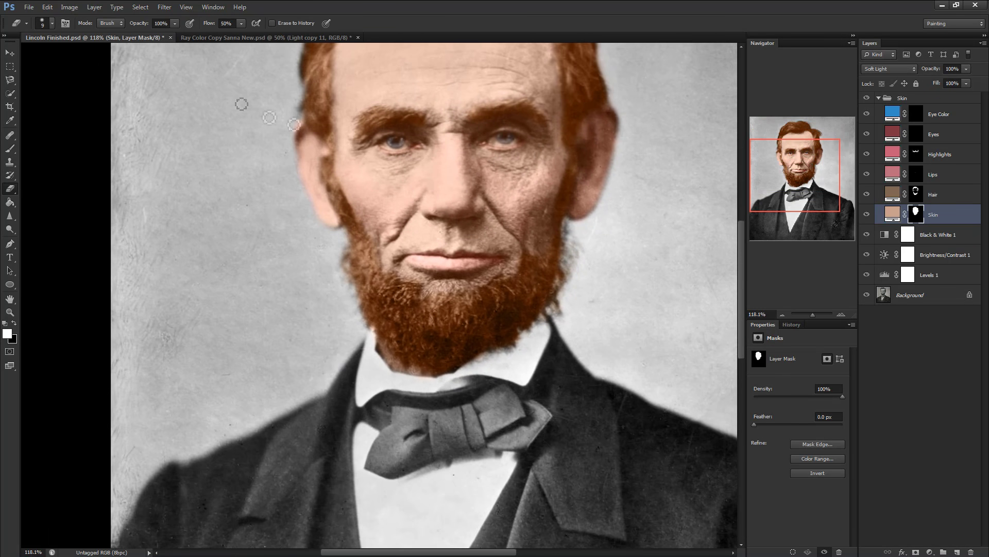
{"action": "left_click", "coordinate": [174, 24]}
{"action": "left_click_drag", "start_coordinate": [175, 34], "coordinate": [150, 34]}
{"action": "mouse_move", "coordinate": [387, 144]}
{"action": "left_mouse_down"}
{"action": "mouse_move", "coordinate": [412, 147]}
{"action": "mouse_move", "coordinate": [395, 152]}
{"action": "left_mouse_up"}
{"action": "right_click", "coordinate": [509, 144]}
{"action": "type", "text": "23"}
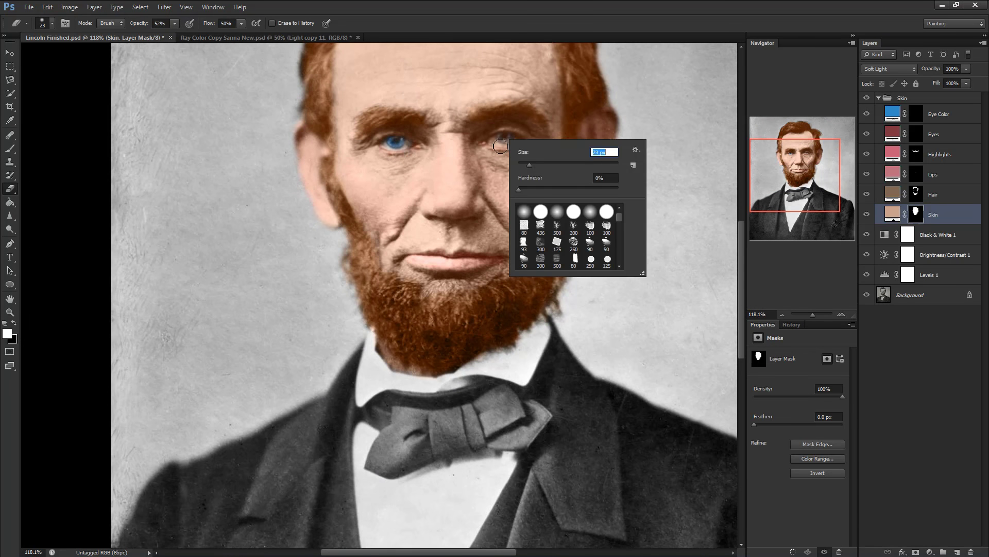
{"action": "left_click_drag", "start_coordinate": [497, 146], "coordinate": [515, 146]}
{"action": "key", "text": "b"}
{"action": "key", "text": "ctrl+0"}
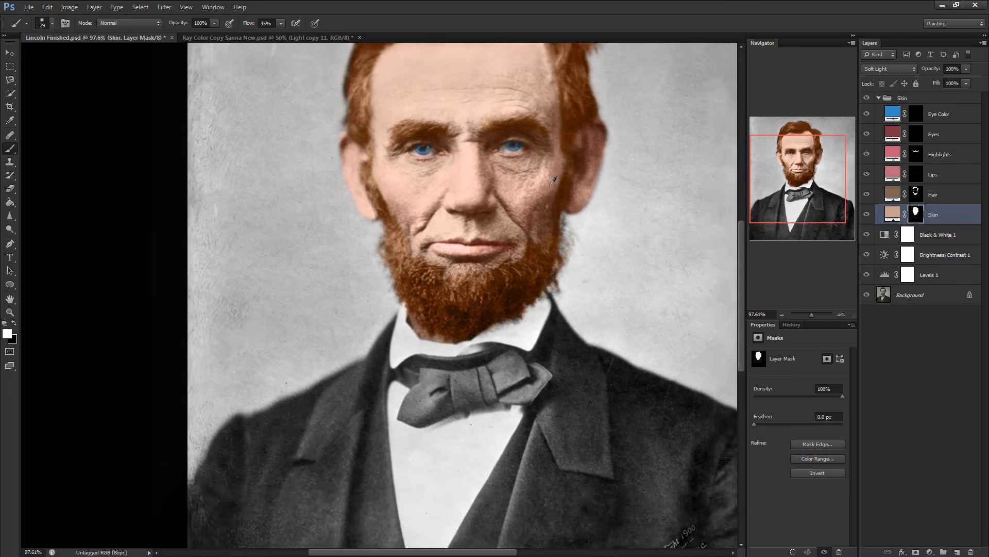
Examine the Eye Color, Eyes, Highlights, Lips and Hair layer masks one after another in black and white
{"action": "key", "text": "alt+Tab"}
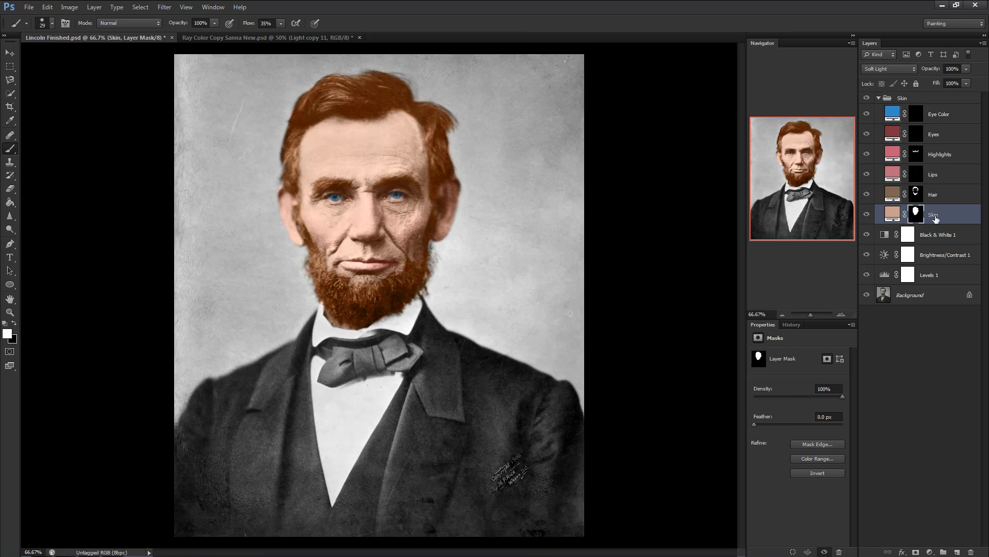
{"action": "left_click", "coordinate": [917, 115], "text": "alt"}
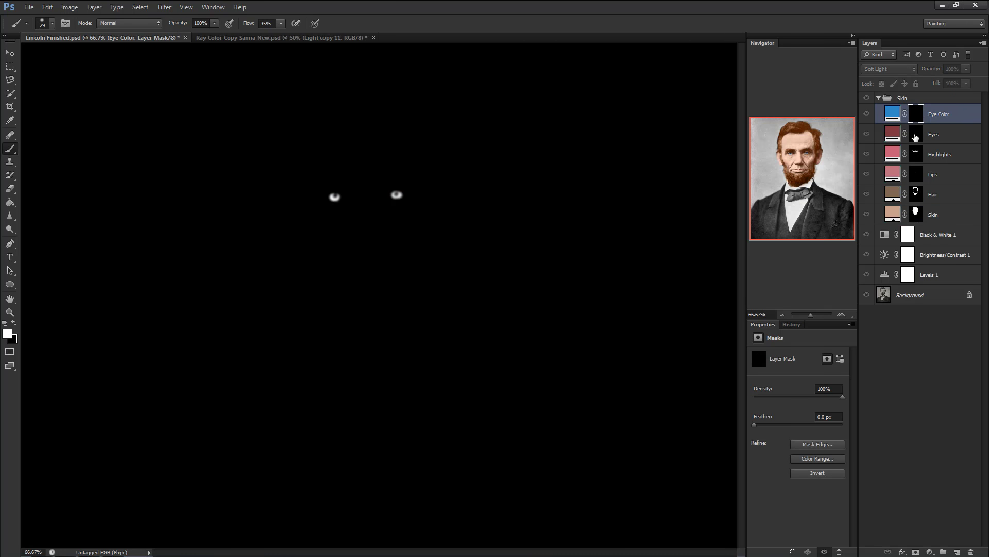
{"action": "left_click", "coordinate": [915, 136], "text": "alt"}
{"action": "left_click", "coordinate": [917, 153], "text": "alt"}
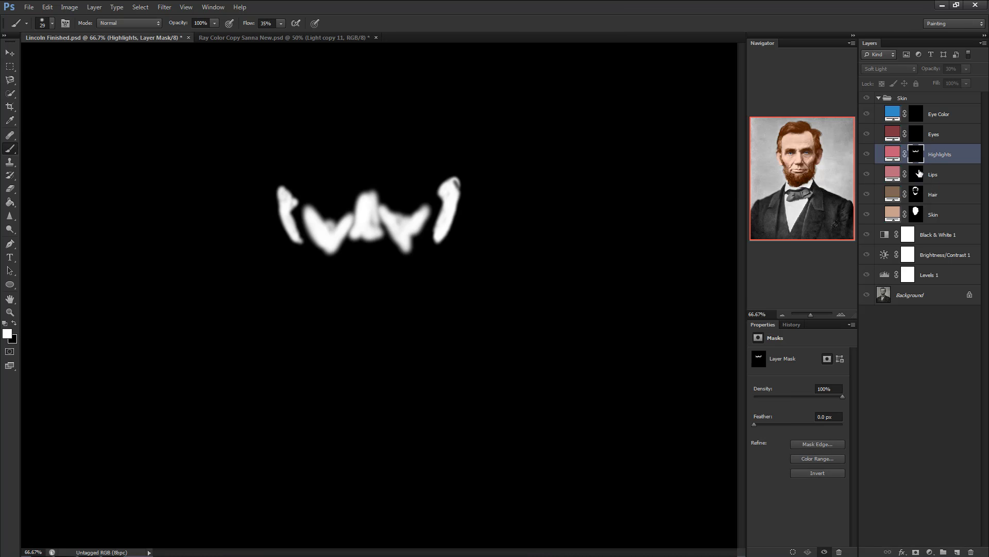
{"action": "left_click", "coordinate": [916, 175], "text": "alt"}
{"action": "left_click", "coordinate": [917, 194], "text": "alt"}
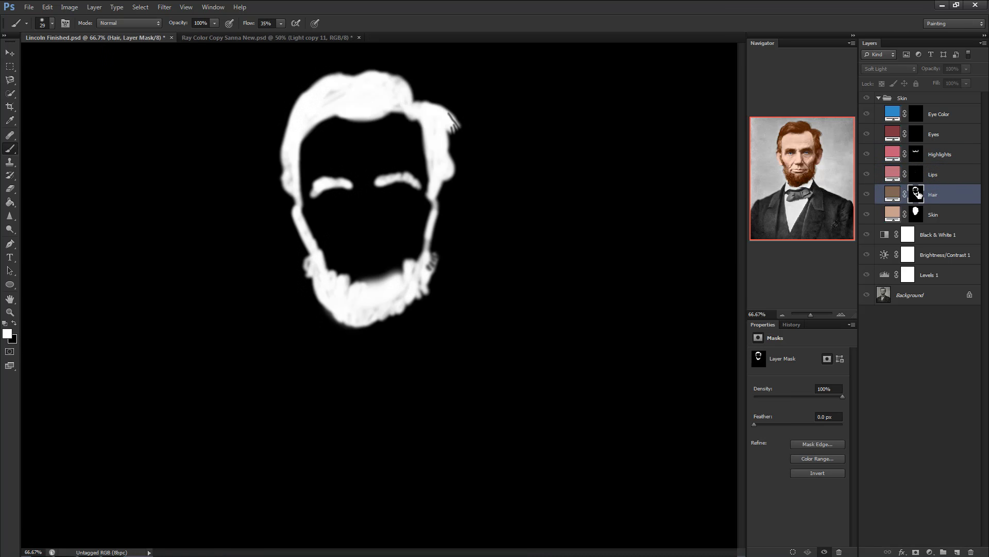
Inspect the Hair layer's mask up close and paint white over the gray gaps in the beard
{"action": "scroll", "coordinate": [342, 83], "scroll_direction": "up", "scroll_amount": 5}
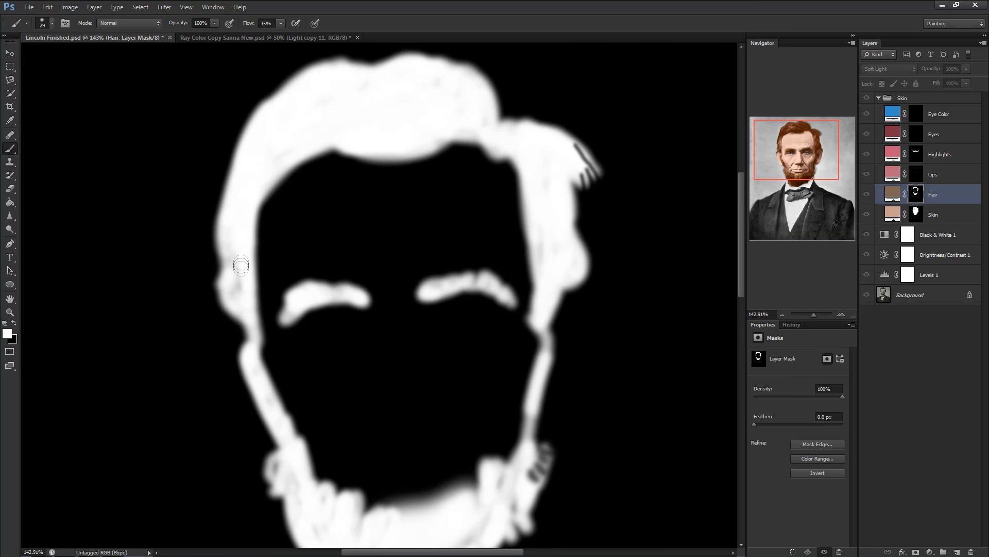
{"action": "scroll", "coordinate": [330, 260], "scroll_direction": "down", "scroll_amount": 3}
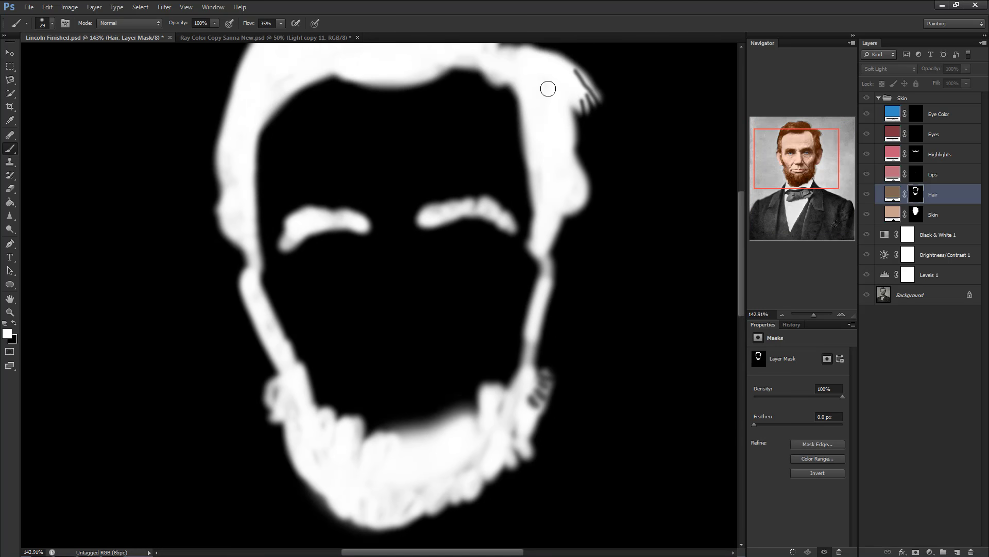
{"action": "scroll", "coordinate": [371, 407], "scroll_direction": "down", "scroll_amount": 3}
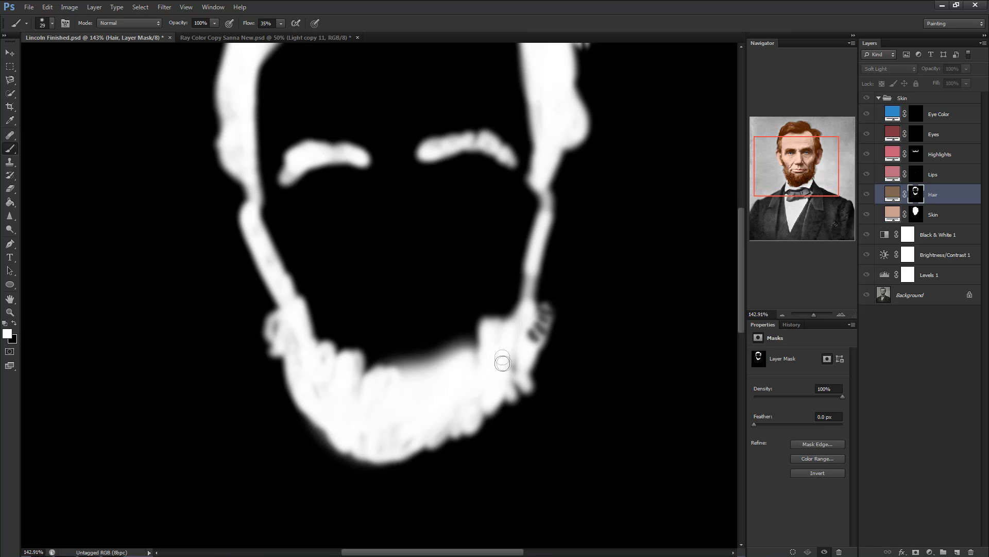
{"action": "left_click_drag", "start_coordinate": [283, 327], "coordinate": [289, 348]}
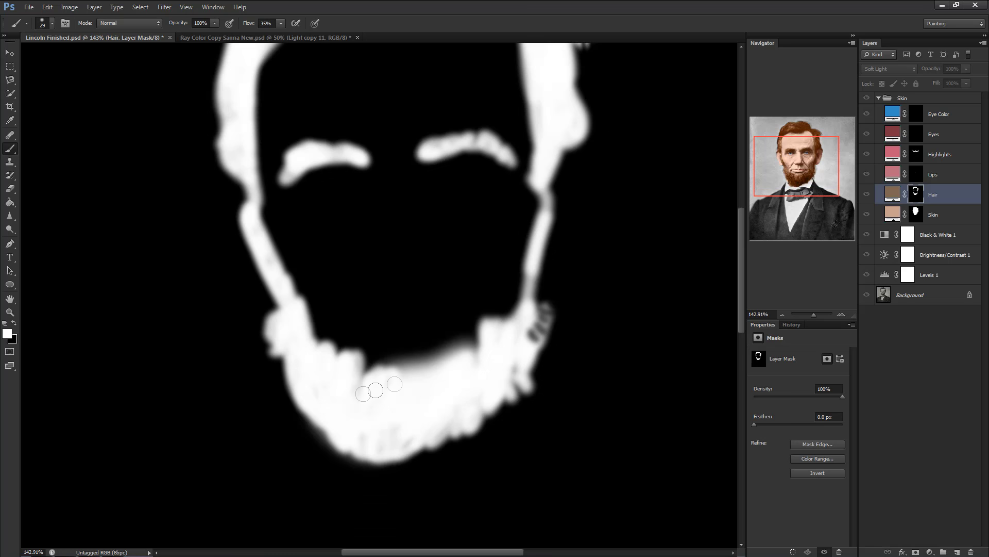
Paint over the gray gaps near the jaw and hairline on the Skin layer's mask, then return to the full picture
{"action": "left_click", "coordinate": [916, 214], "text": "alt"}
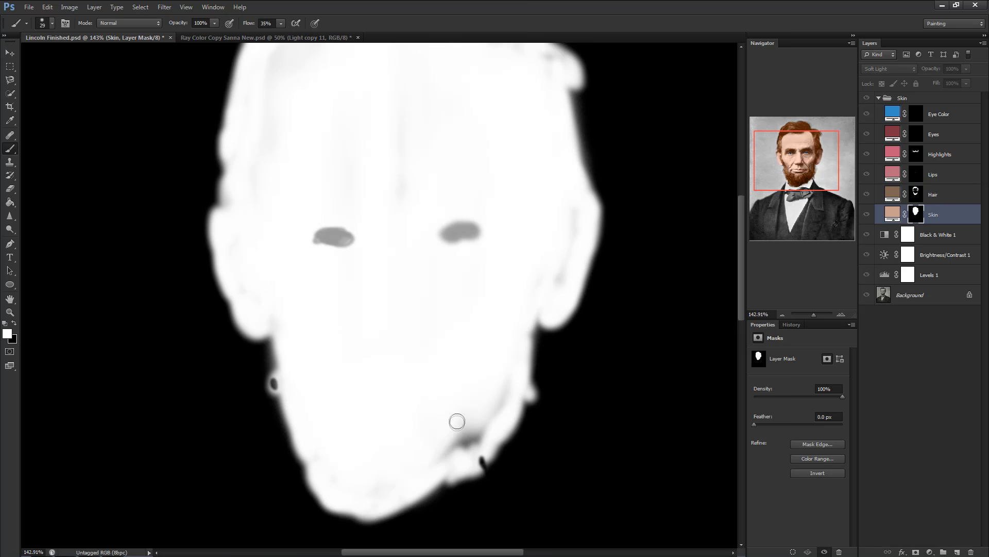
{"action": "mouse_move", "coordinate": [457, 422]}
{"action": "left_mouse_down"}
{"action": "mouse_move", "coordinate": [469, 452]}
{"action": "mouse_move", "coordinate": [495, 423]}
{"action": "left_mouse_up"}
{"action": "scroll", "coordinate": [579, 203], "scroll_direction": "up", "scroll_amount": 2}
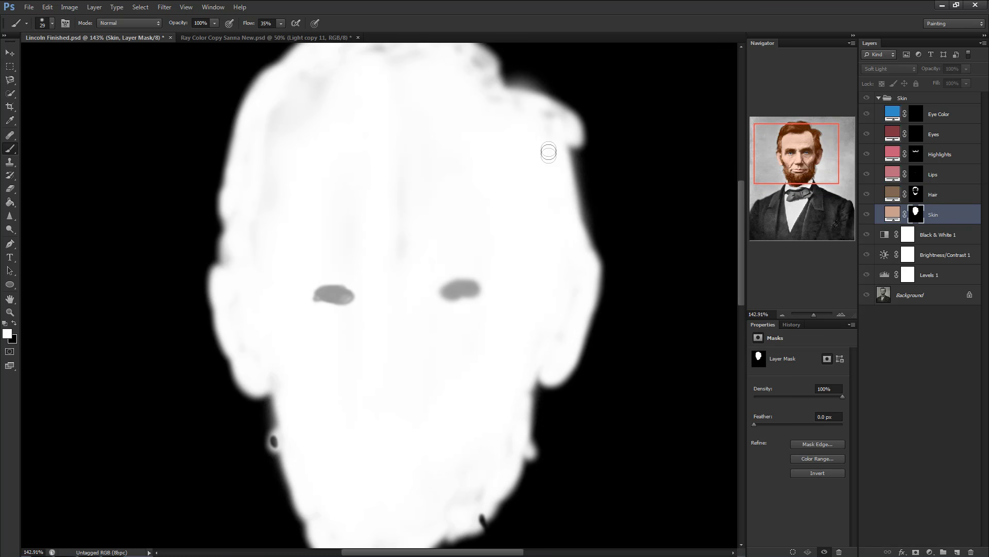
{"action": "scroll", "coordinate": [454, 118], "scroll_direction": "up", "scroll_amount": 2}
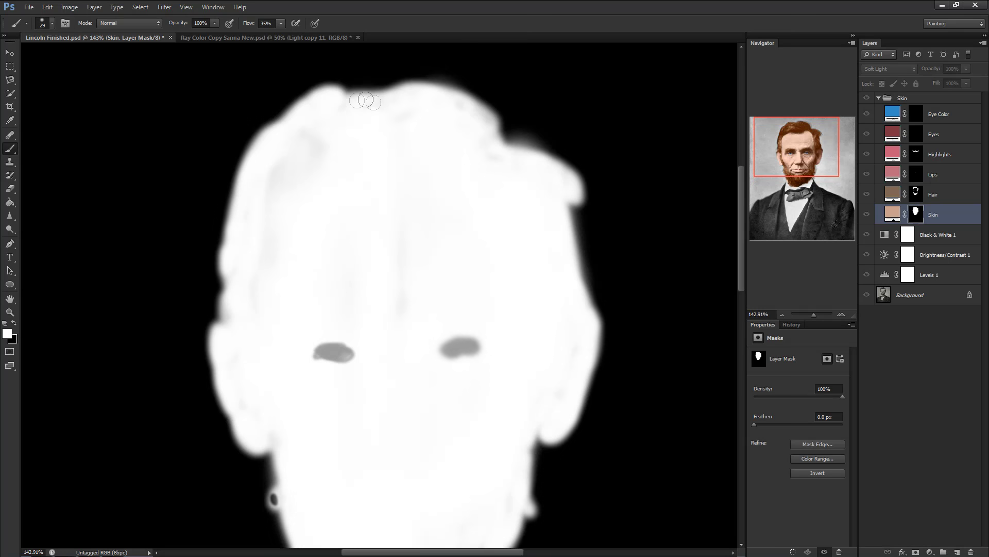
{"action": "left_click", "coordinate": [916, 211], "text": "alt"}
{"action": "scroll", "coordinate": [592, 264], "scroll_direction": "down", "scroll_amount": 1}
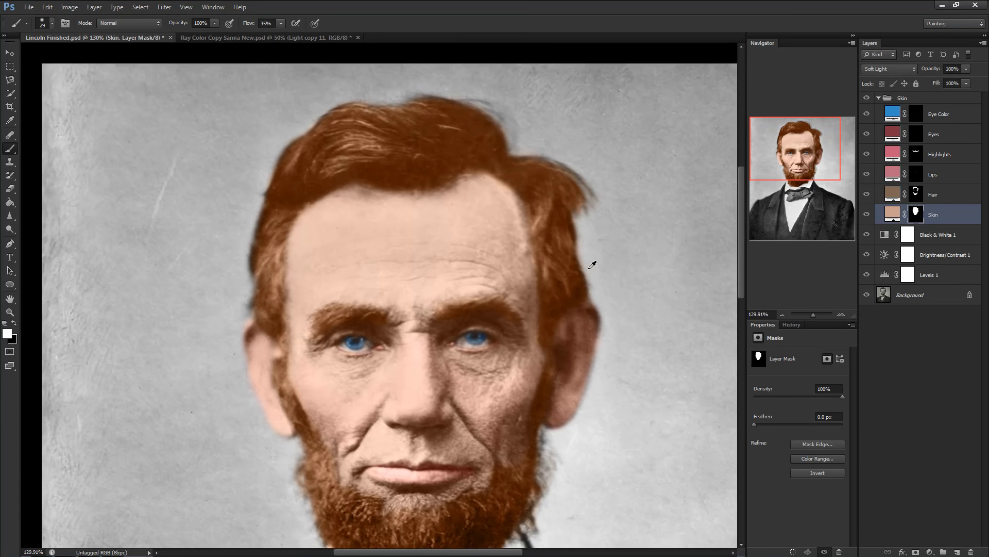
{"action": "scroll", "coordinate": [592, 264], "scroll_direction": "down", "scroll_amount": 5}
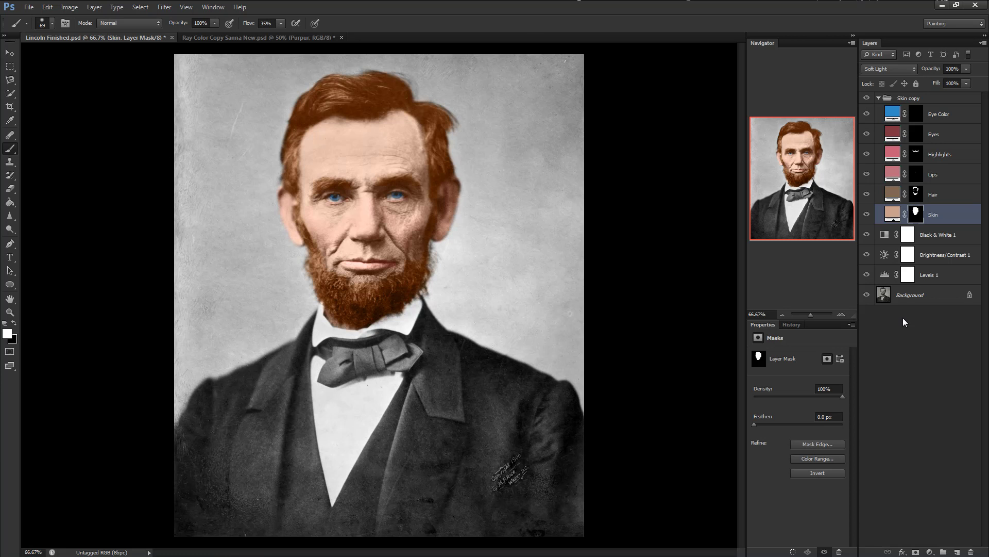
Duplicate the Eye Color layer under its default name
{"action": "left_click", "coordinate": [916, 114]}
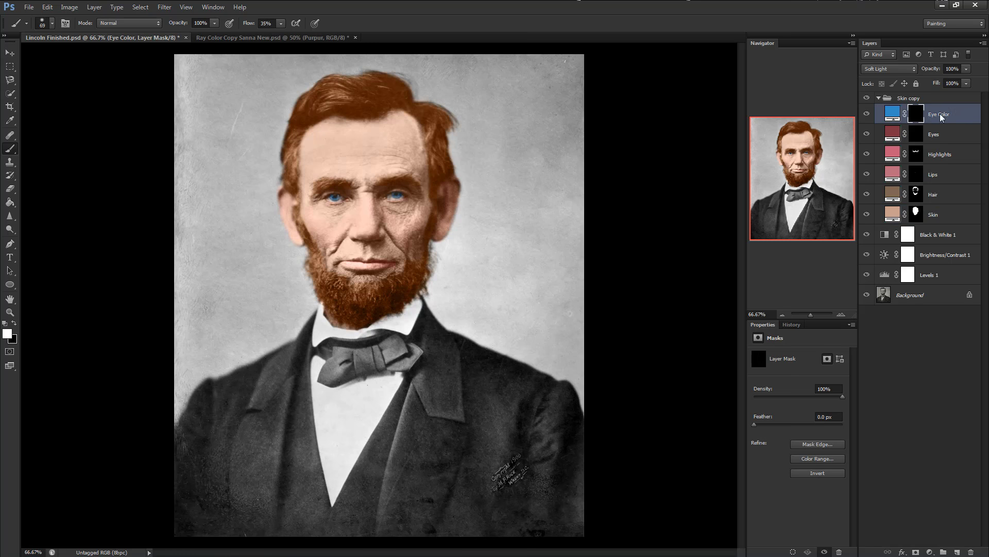
{"action": "right_click", "coordinate": [940, 115]}
{"action": "left_click", "coordinate": [927, 149]}
{"action": "key", "text": "Return"}
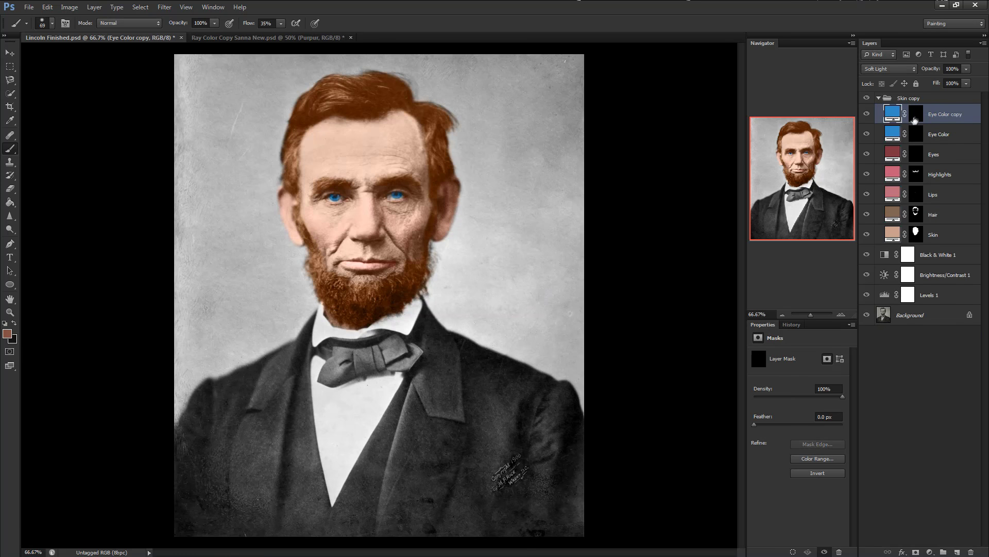
Clear the Eye Color copy layer's mask to black and move the layer out above the Skin copy group
{"action": "left_click", "coordinate": [916, 115]}
{"action": "key", "text": "ctrl+a"}
{"action": "key", "text": "ctrl+d"}
{"action": "key", "text": "ctrl+2"}
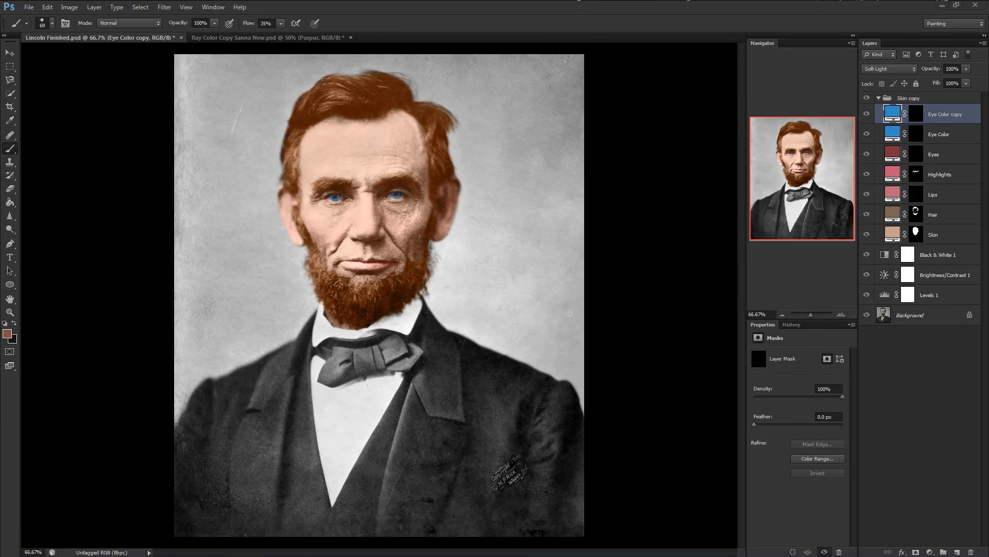
{"action": "key", "text": "ctrl+a"}
{"action": "left_click_drag", "start_coordinate": [951, 120], "coordinate": [940, 94]}
Make two more duplicates of the Eye Color copy layer above the group
{"action": "right_click", "coordinate": [935, 102]}
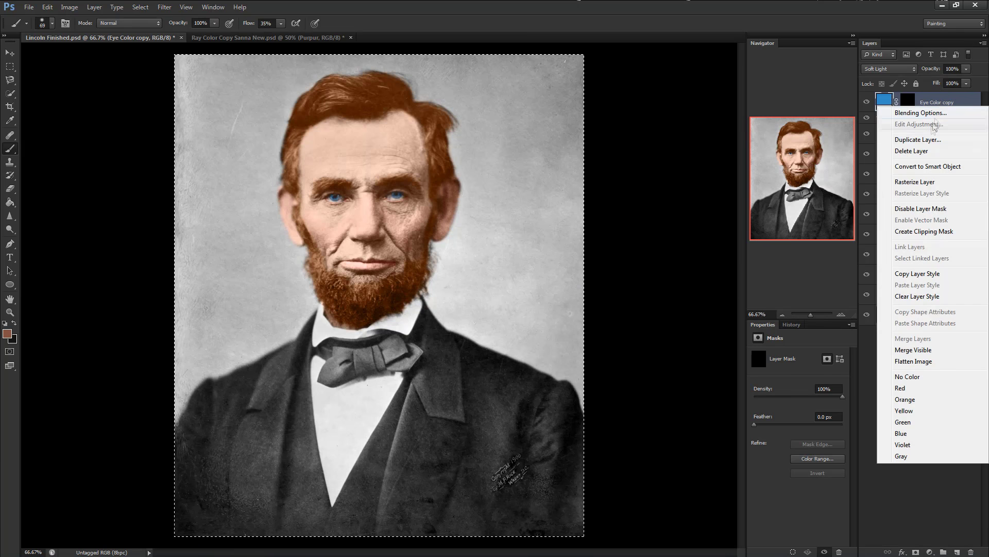
{"action": "left_click", "coordinate": [907, 137]}
{"action": "key", "text": "Return"}
{"action": "right_click", "coordinate": [927, 103]}
{"action": "left_click", "coordinate": [907, 137]}
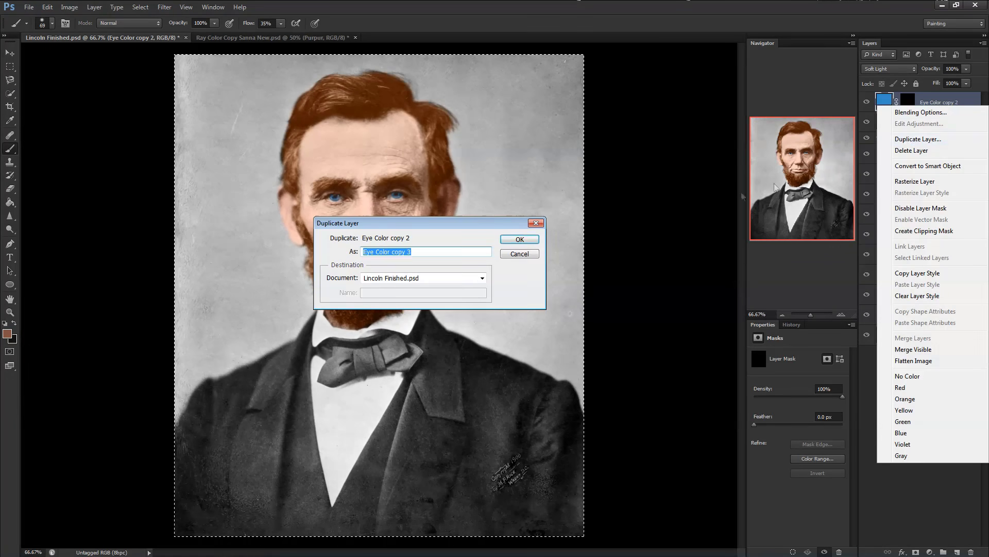
{"action": "key", "text": "Return"}
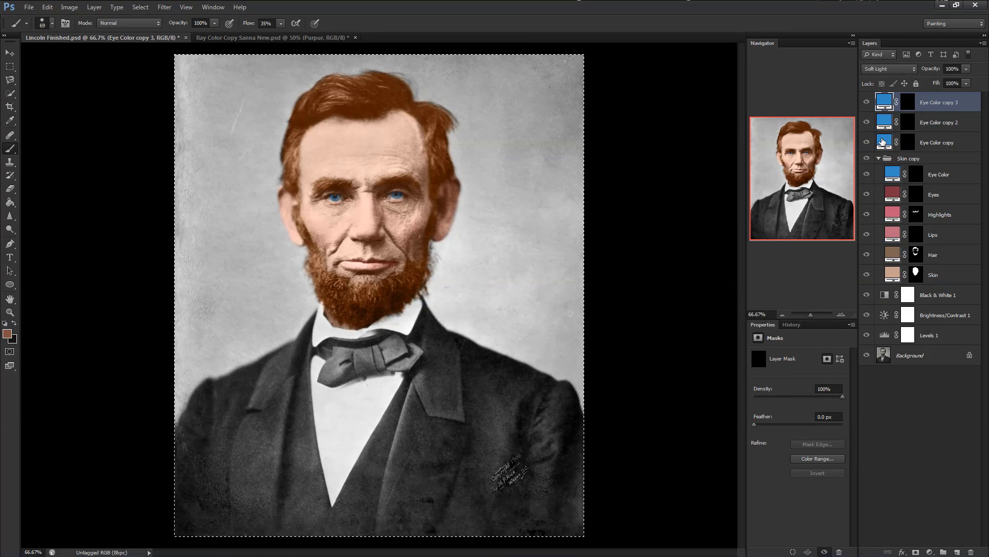
Set the Eye Color copy layer's fill color to the pale blue dae8ef
{"action": "double_click", "coordinate": [882, 142]}
{"action": "left_click_drag", "start_coordinate": [745, 384], "coordinate": [727, 379]}
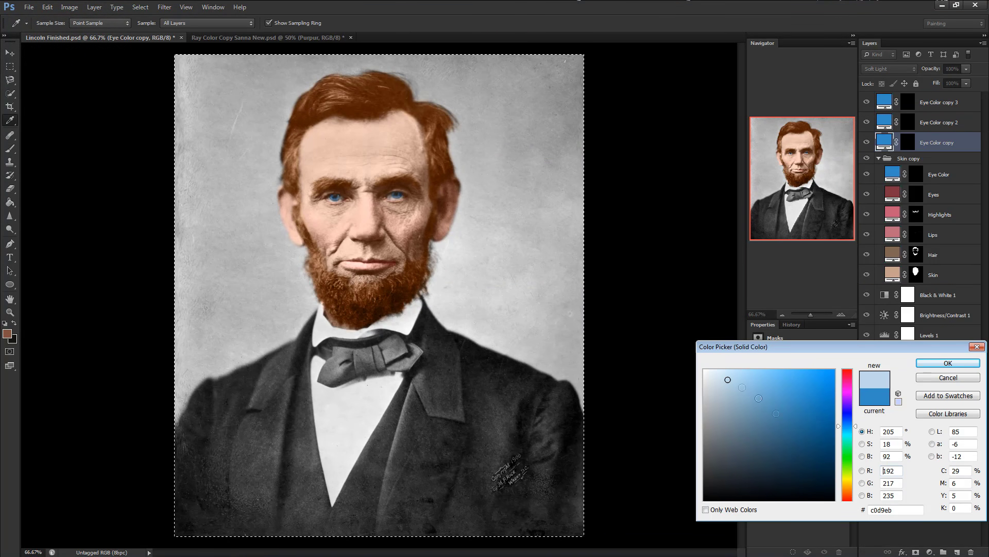
{"action": "left_click_drag", "start_coordinate": [892, 511], "coordinate": [869, 509]}
{"action": "type", "text": "d8"}
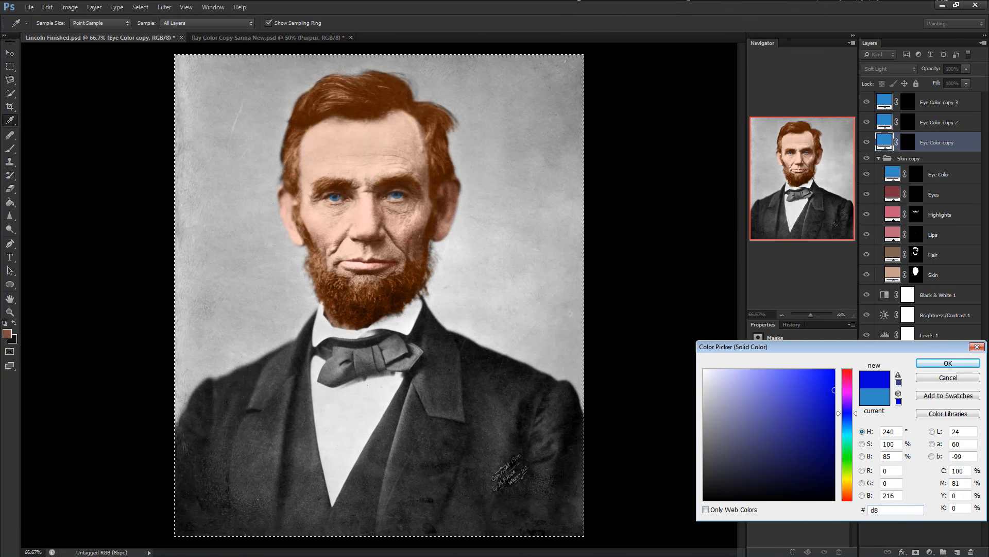
{"action": "key", "text": "BackSpace"}
{"action": "type", "text": "ae8ef"}
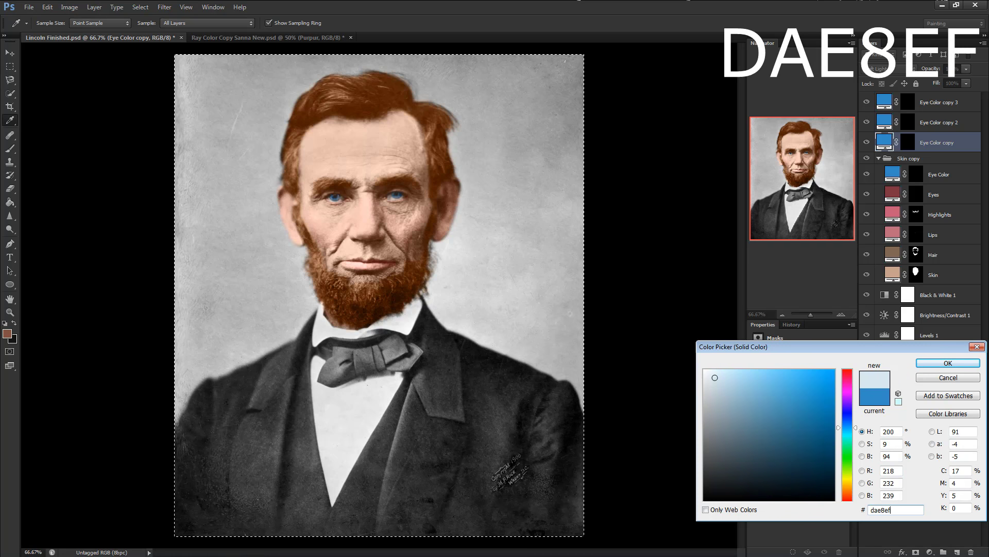
{"action": "mouse_move", "coordinate": [718, 381]}
{"action": "left_mouse_down"}
{"action": "mouse_move", "coordinate": [730, 374]}
{"action": "mouse_move", "coordinate": [723, 379]}
{"action": "left_mouse_up"}
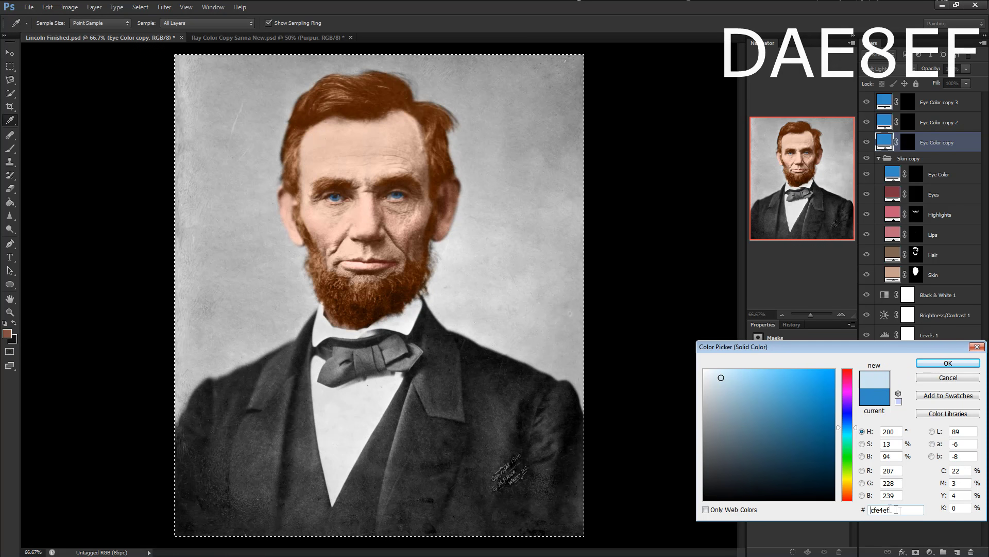
{"action": "key", "text": "Return"}
Set the fill colors of the Eye Color copy 2 and Eye Color copy 3 layers to dae8ef
{"action": "double_click", "coordinate": [889, 125]}
{"action": "double_click", "coordinate": [891, 510]}
{"action": "key", "text": "ctrl+v"}
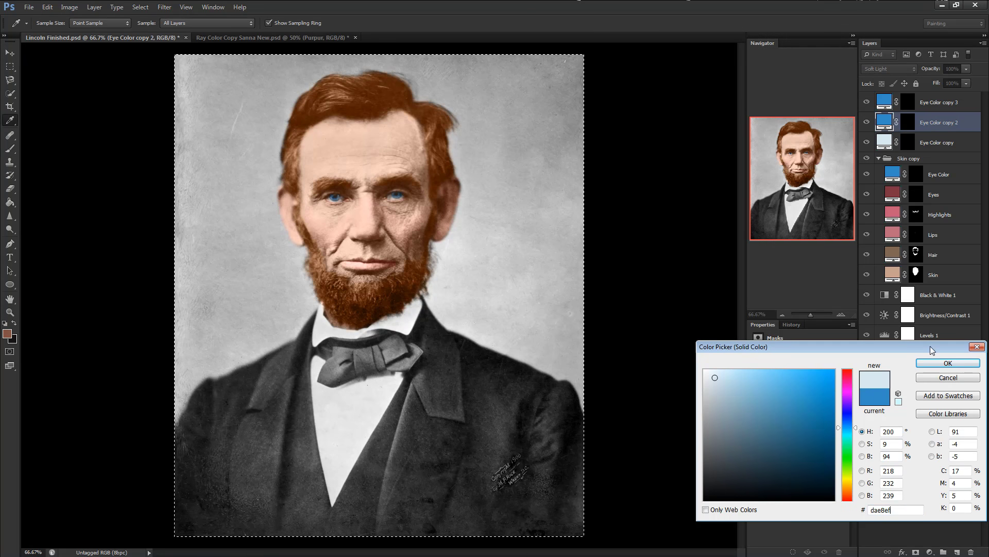
{"action": "key", "text": "Return"}
{"action": "left_click", "coordinate": [888, 100]}
{"action": "double_click", "coordinate": [887, 100]}
{"action": "key", "text": "ctrl+v"}
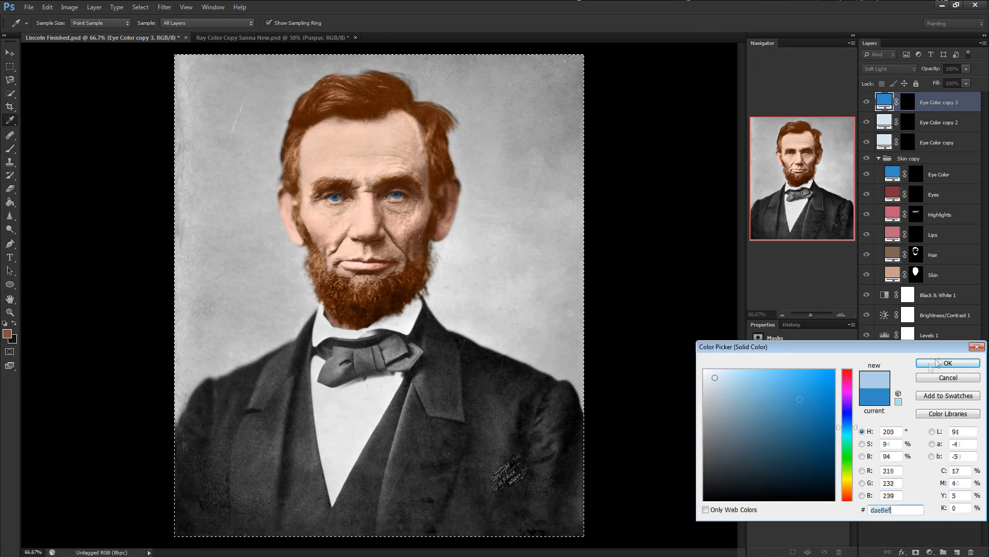
{"action": "left_click", "coordinate": [932, 355]}
Keep the Soft Light blend mode and clip the three pale blue Eye Color copy layers to the Skin copy group
{"action": "left_click", "coordinate": [892, 68]}
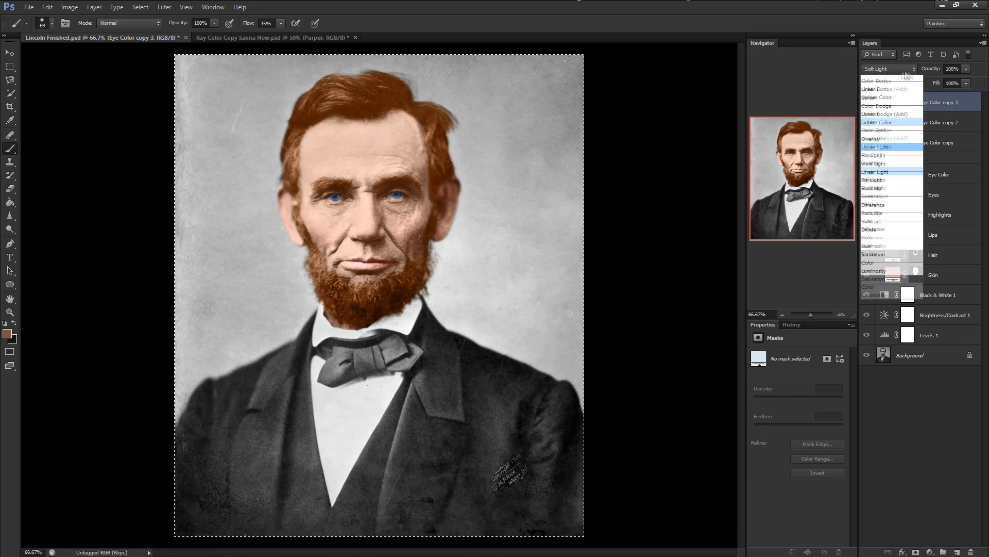
{"action": "left_click", "coordinate": [892, 70]}
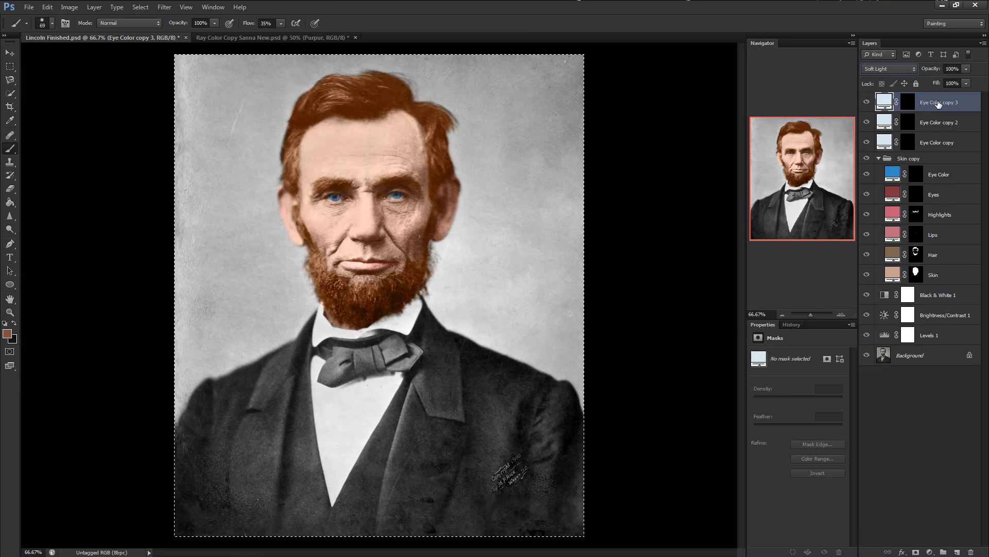
{"action": "left_click", "coordinate": [937, 144], "text": "shift"}
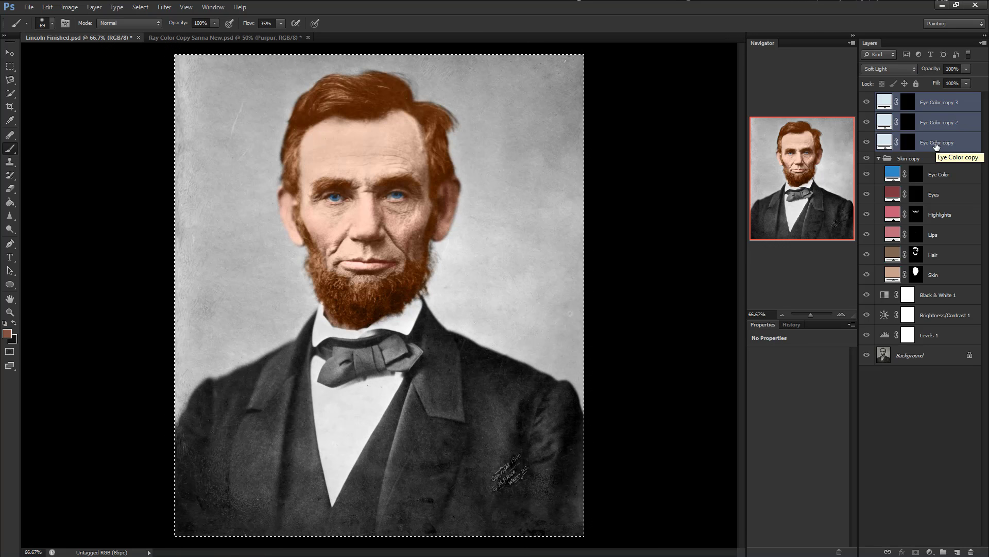
{"action": "right_click", "coordinate": [936, 146]}
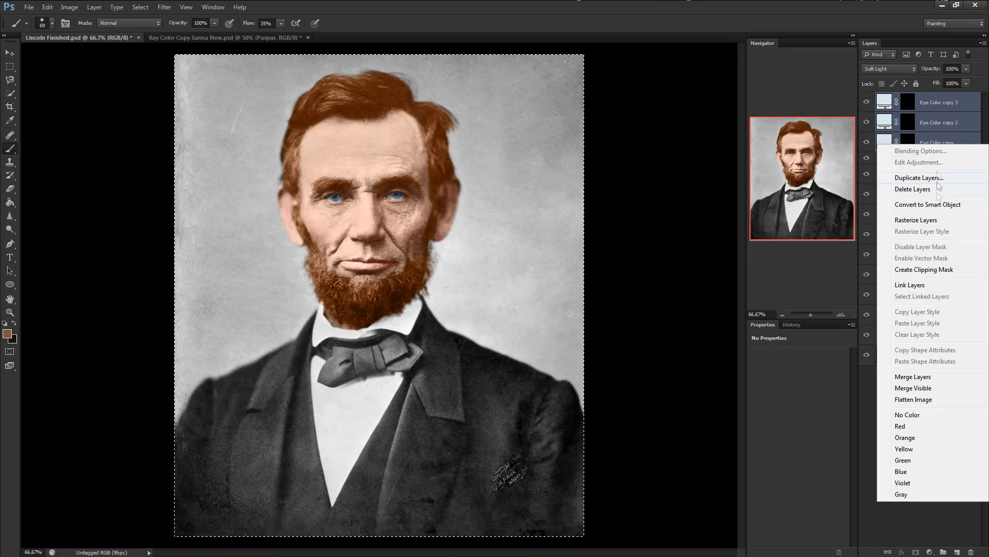
{"action": "left_click", "coordinate": [919, 270]}
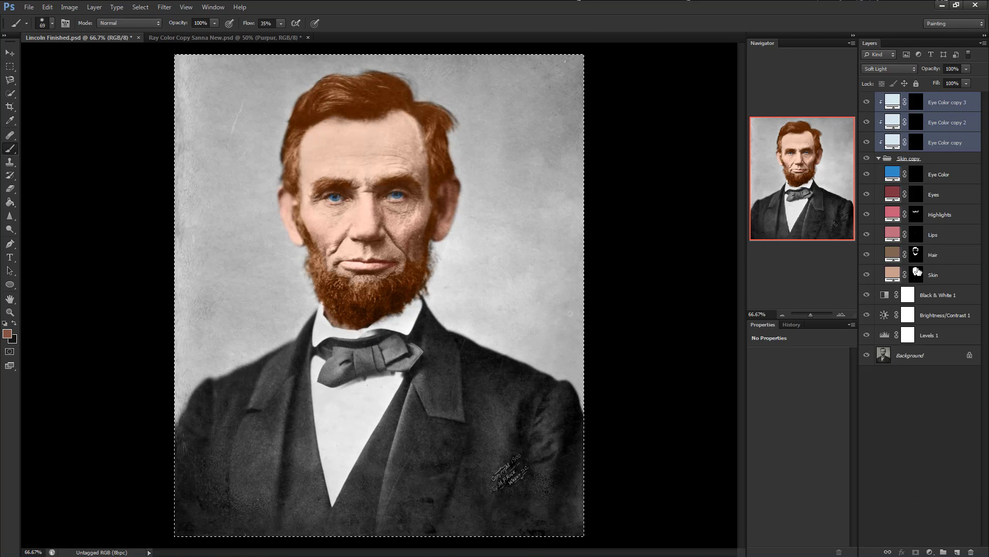
Target the Eye Color copy layer's mask with default colors, set the brush size to 73 px and deselect the canvas
{"action": "left_click", "coordinate": [916, 143]}
{"action": "key", "text": "d"}
{"action": "right_click", "coordinate": [447, 218]}
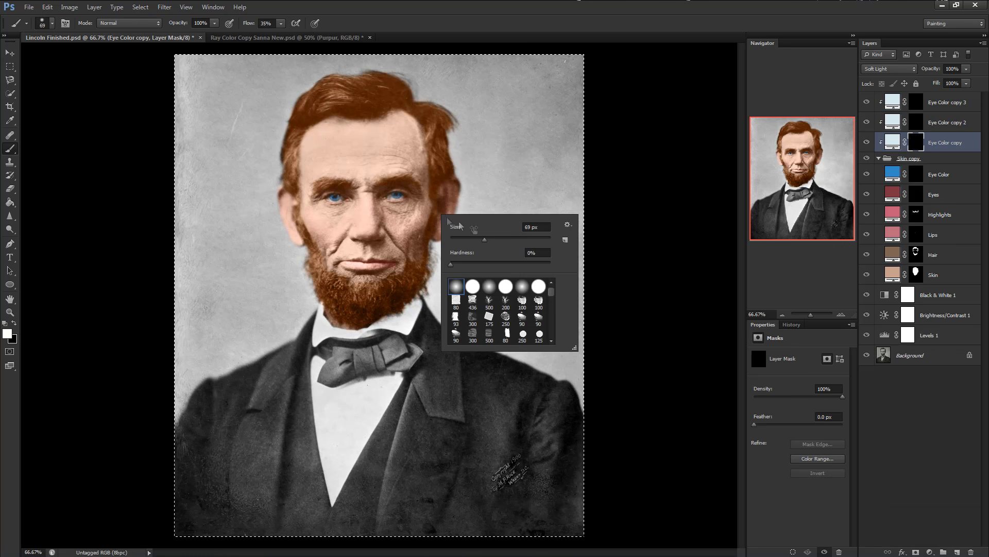
{"action": "left_click_drag", "start_coordinate": [474, 229], "coordinate": [537, 229]}
{"action": "left_click", "coordinate": [503, 185]}
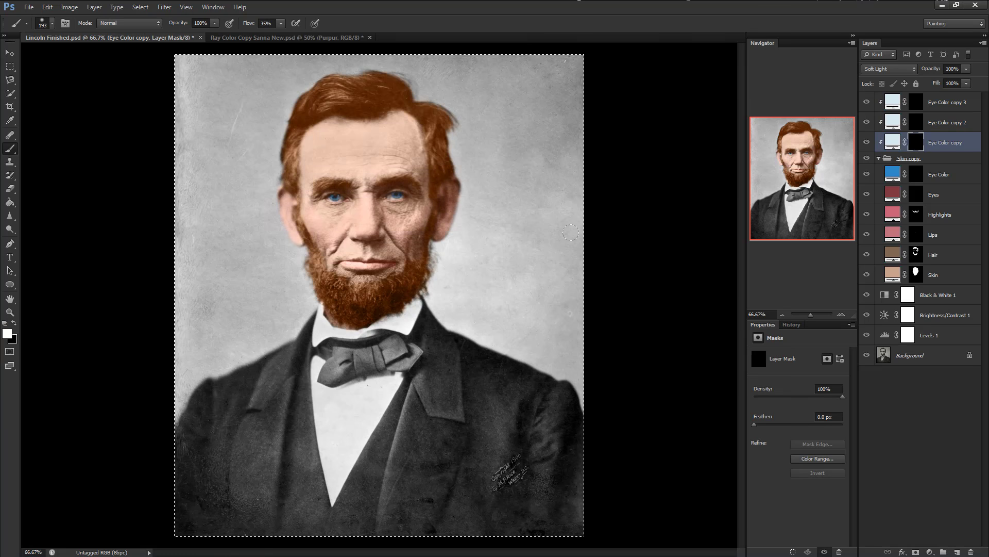
{"action": "right_click", "coordinate": [513, 205]}
{"action": "left_click_drag", "start_coordinate": [525, 217], "coordinate": [464, 217]}
{"action": "key", "text": "Return"}
{"action": "key", "text": "ctrl+d"}
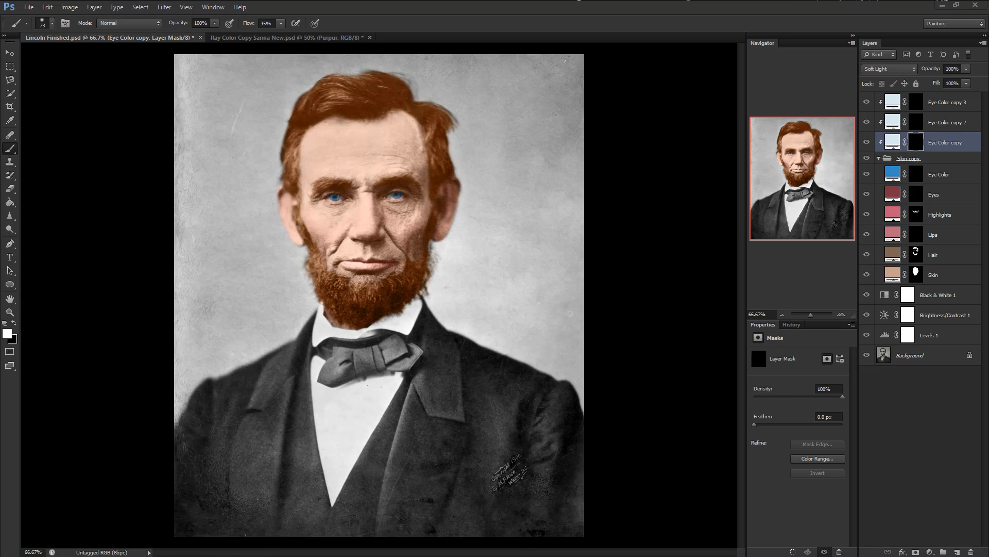
Add a Photo Filter adjustment layer with Warming Filter (85) directly above the Background image layer
{"action": "left_click", "coordinate": [918, 161]}
{"action": "left_click", "coordinate": [918, 162]}
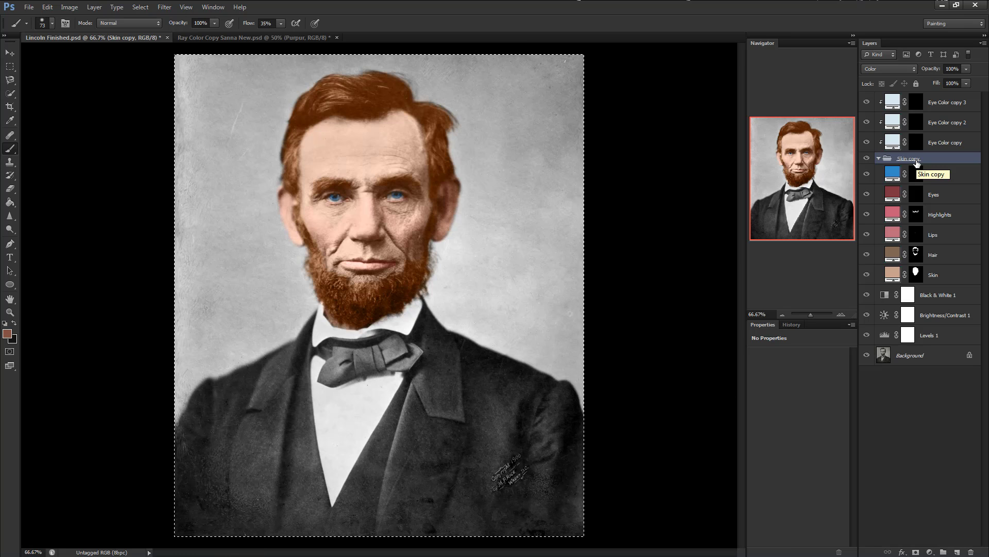
{"action": "left_click", "coordinate": [928, 355]}
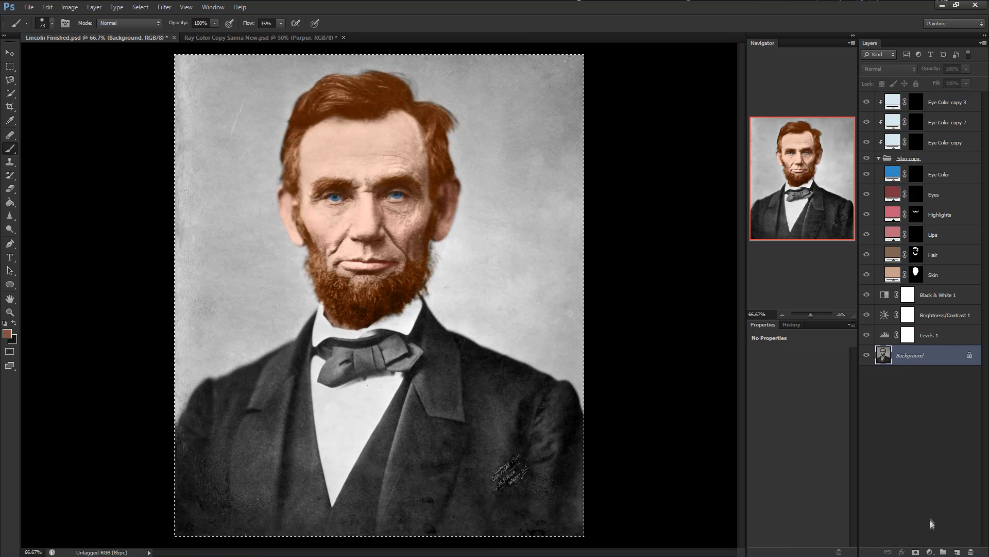
{"action": "left_click", "coordinate": [930, 552]}
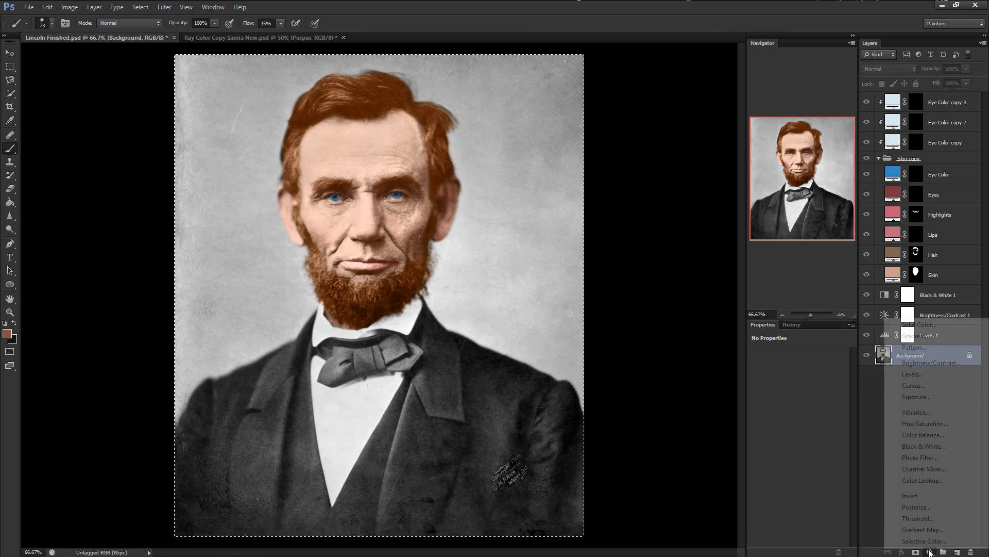
{"action": "left_click", "coordinate": [920, 458]}
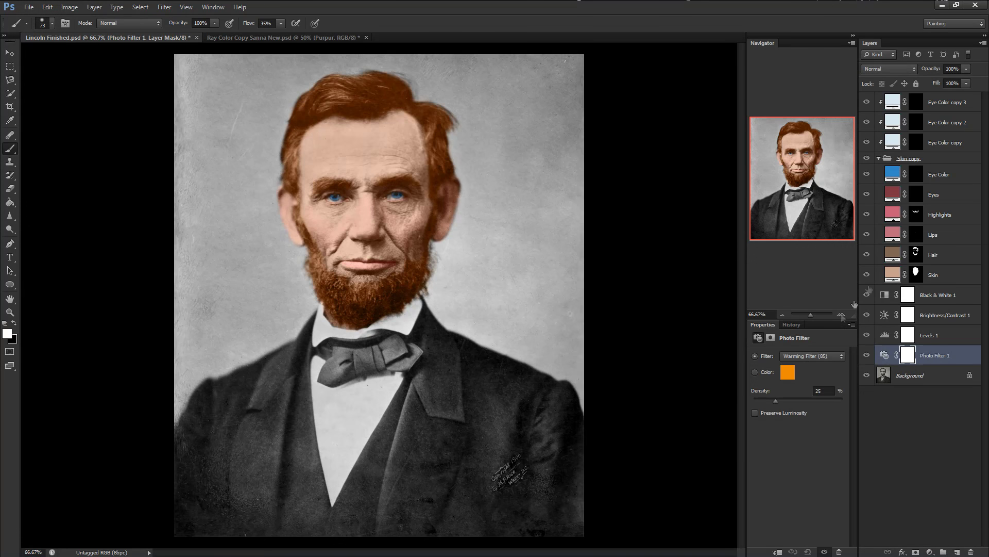
{"action": "left_click", "coordinate": [933, 361]}
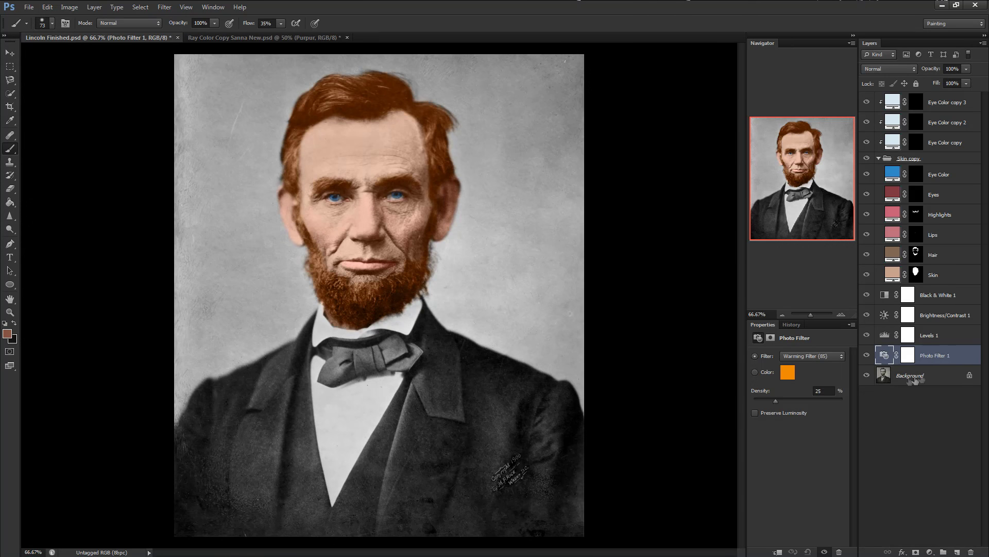
Duplicate the Skin copy group as Skin copy 2 in the same document
{"action": "left_click", "coordinate": [921, 160]}
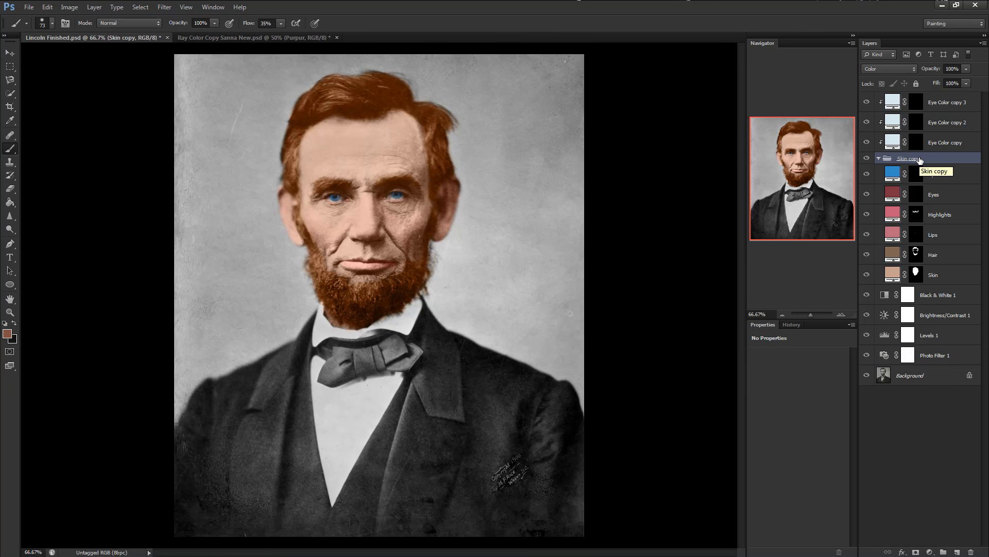
{"action": "right_click", "coordinate": [920, 157]}
{"action": "left_click", "coordinate": [927, 177]}
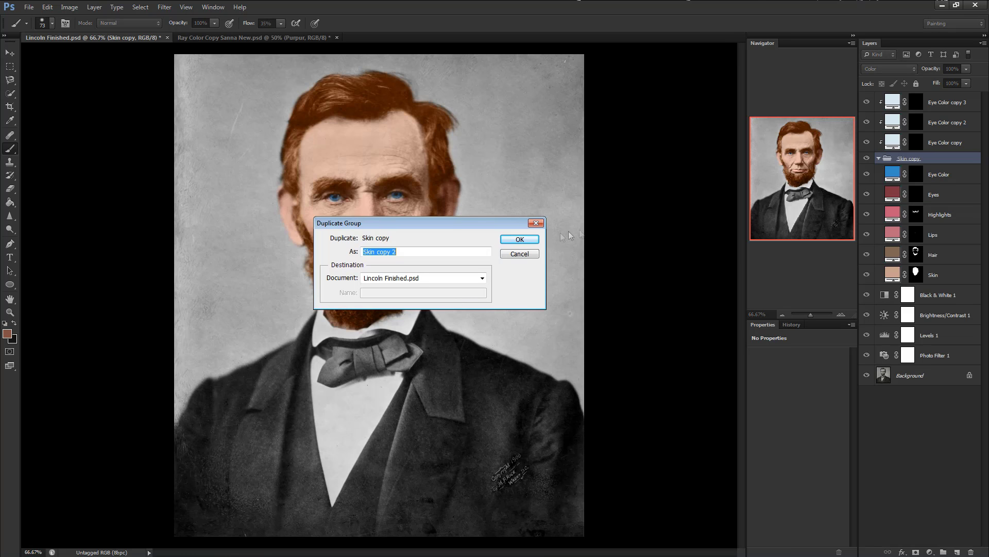
{"action": "left_click", "coordinate": [520, 239]}
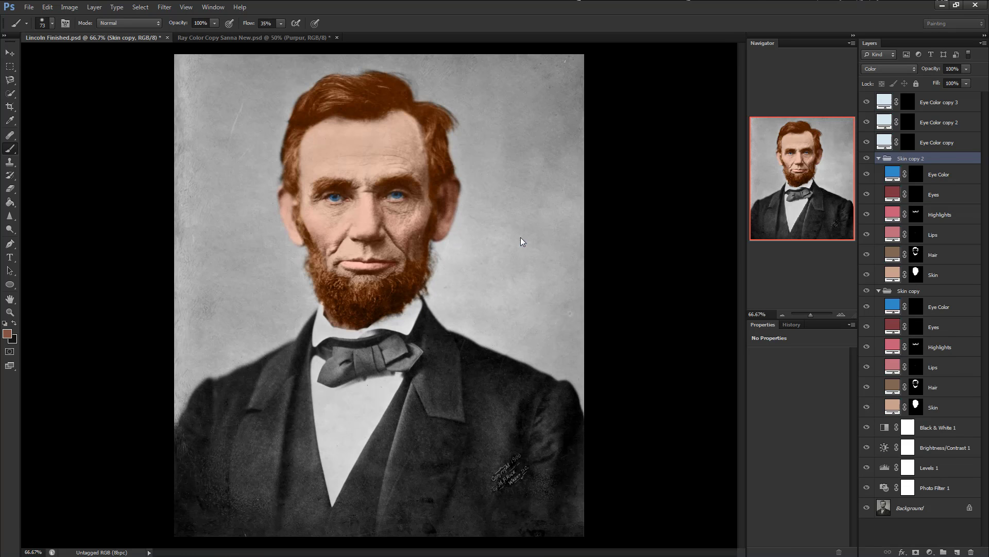
Select the whole canvas and clear the masks of all layers in the Skin copy group to black
{"action": "left_click", "coordinate": [916, 307]}
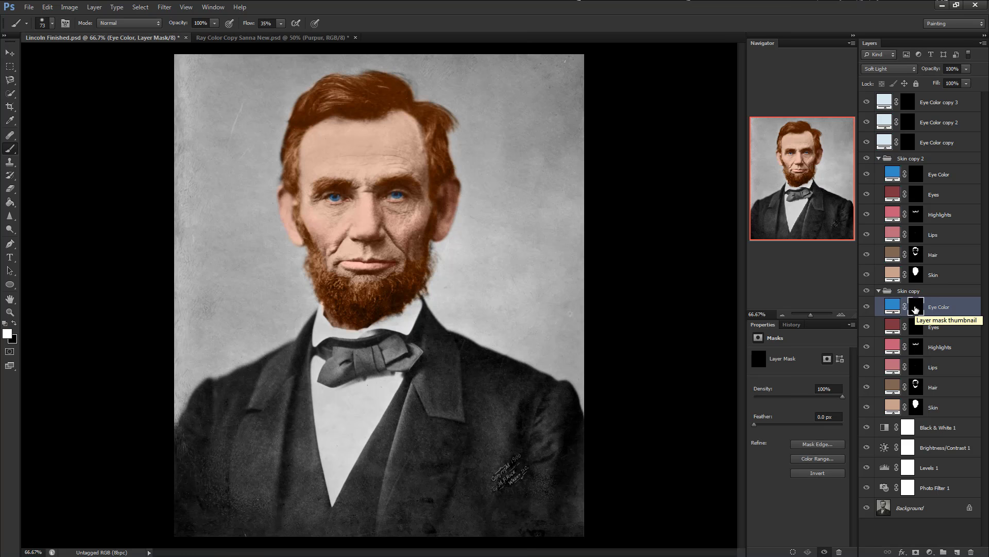
{"action": "key", "text": "ctrl+a"}
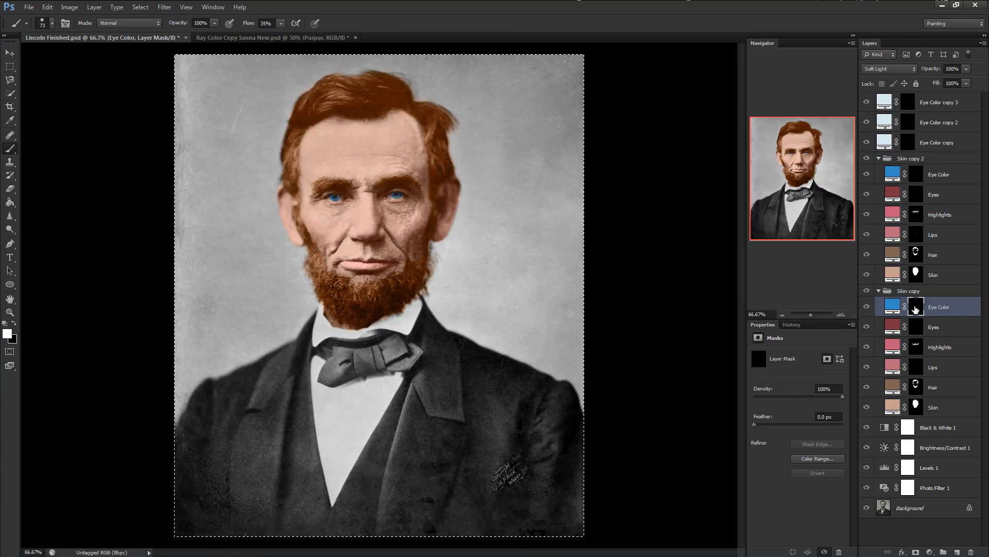
{"action": "left_click", "coordinate": [916, 327]}
{"action": "left_click", "coordinate": [916, 347]}
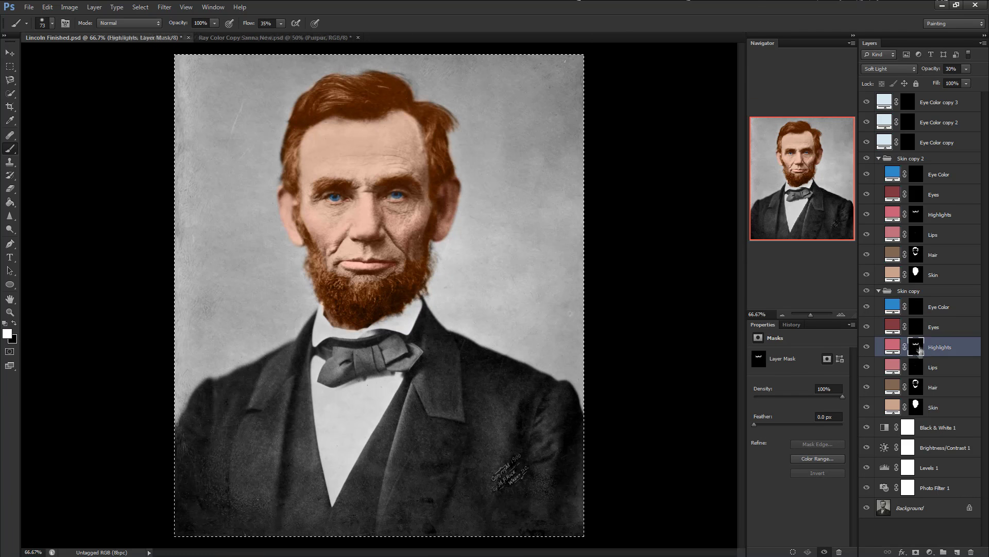
{"action": "left_click", "coordinate": [917, 367]}
{"action": "left_click", "coordinate": [916, 387]}
{"action": "key", "text": "Delete"}
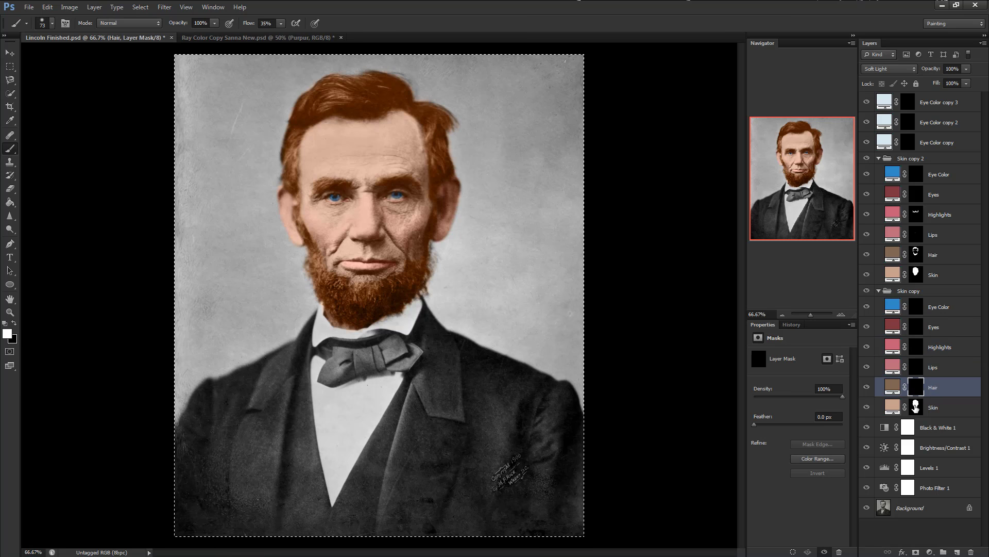
{"action": "left_click", "coordinate": [916, 407]}
{"action": "key", "text": "Delete"}
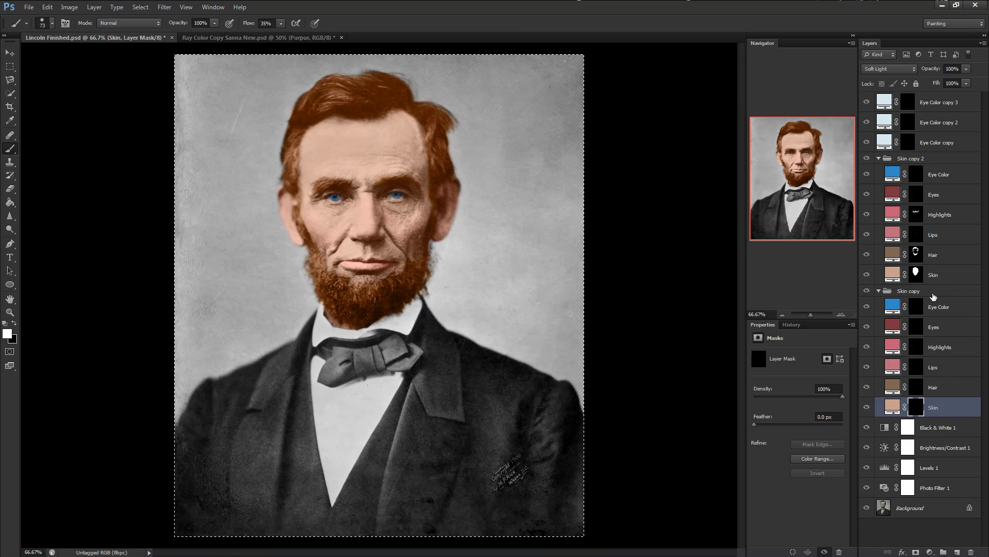
Duplicate the Skin copy group with the cleared masks under its default name
{"action": "left_click", "coordinate": [933, 293]}
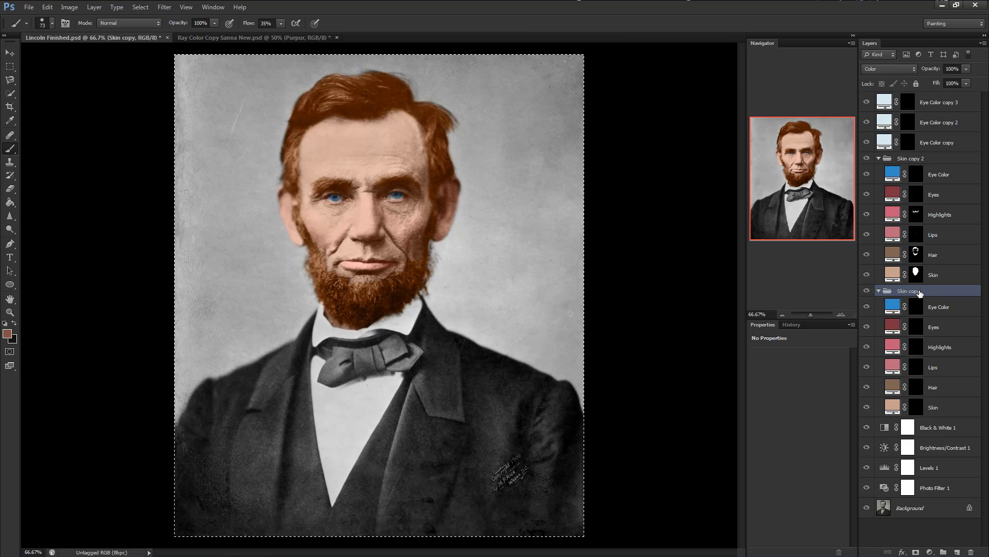
{"action": "right_click", "coordinate": [919, 292]}
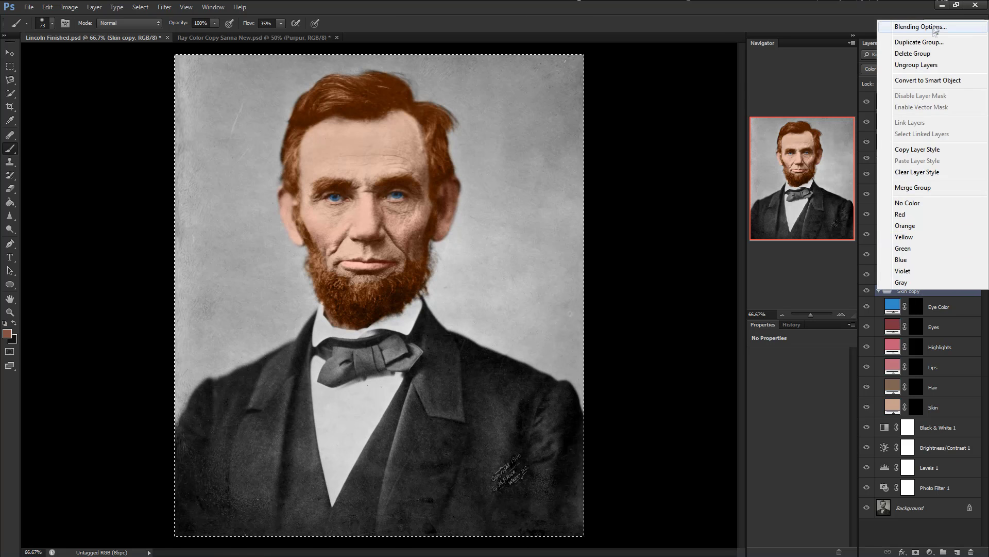
{"action": "left_click", "coordinate": [903, 40]}
{"action": "left_click", "coordinate": [532, 239]}
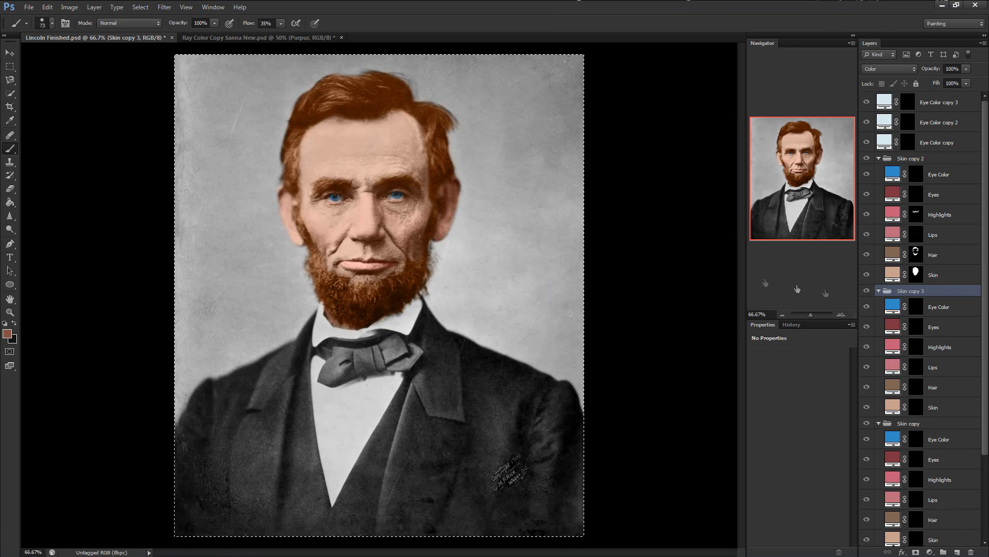
Rename the Skin copy 3 group to Clothes and the Skin copy group to Background
{"action": "double_click", "coordinate": [912, 291]}
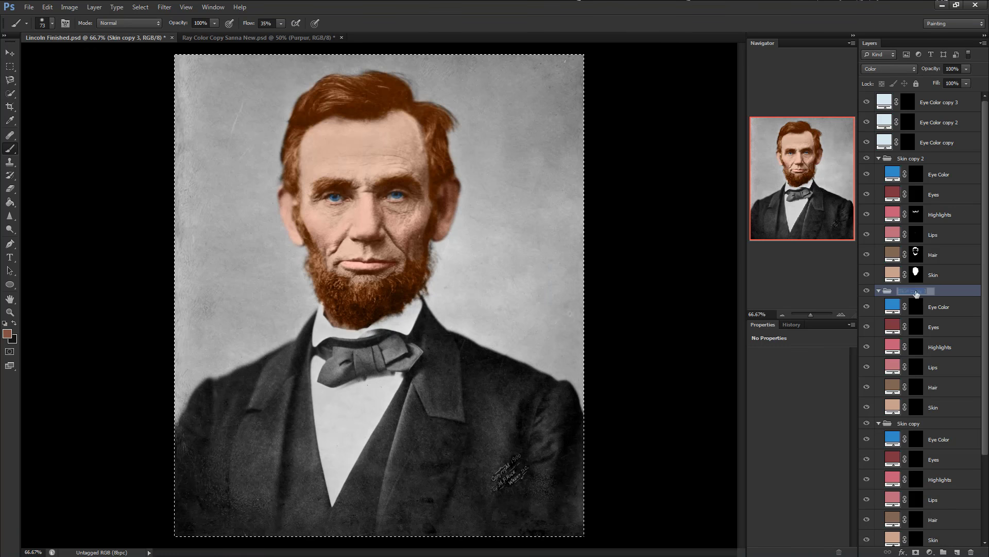
{"action": "type", "text": "Clothes"}
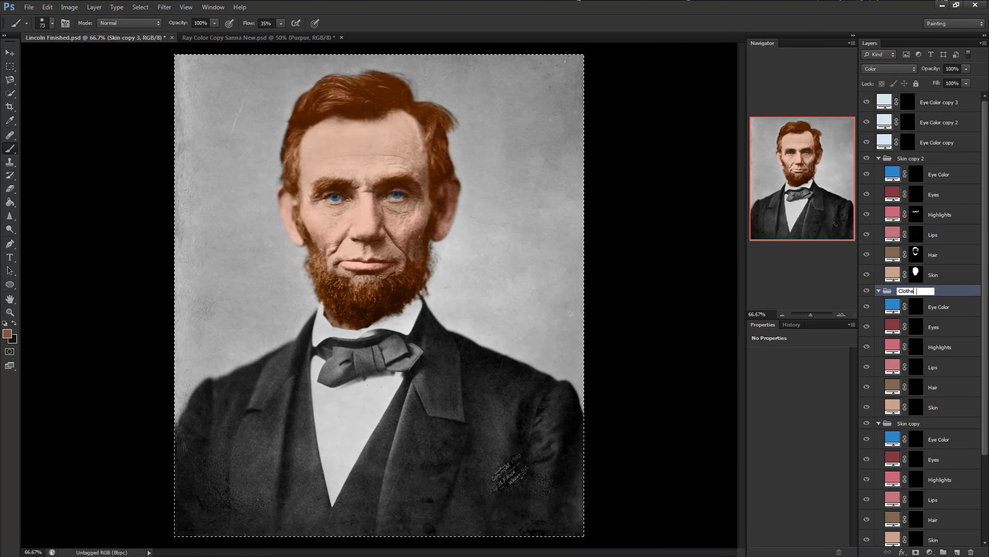
{"action": "key", "text": "Return"}
{"action": "double_click", "coordinate": [907, 423]}
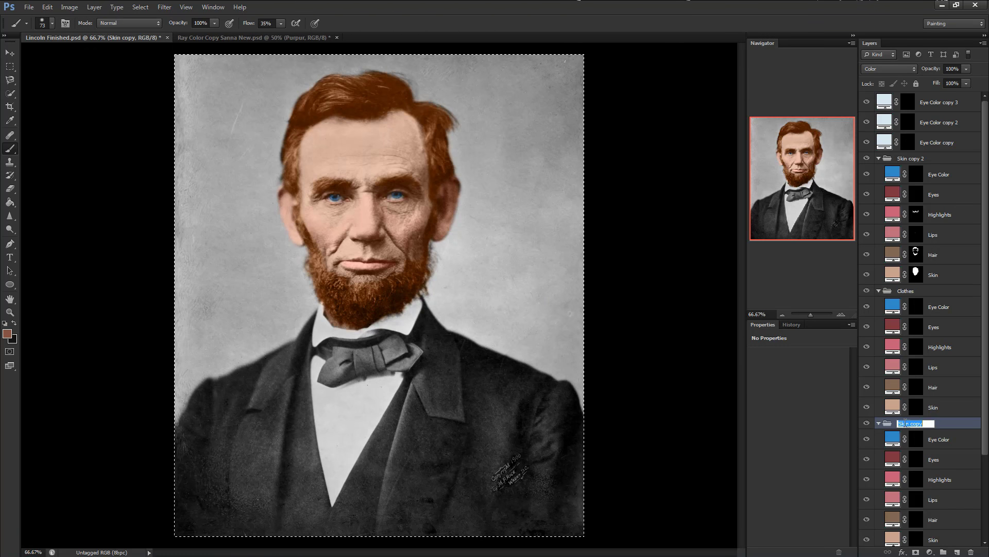
{"action": "type", "text": "Background"}
{"action": "key", "text": "Return"}
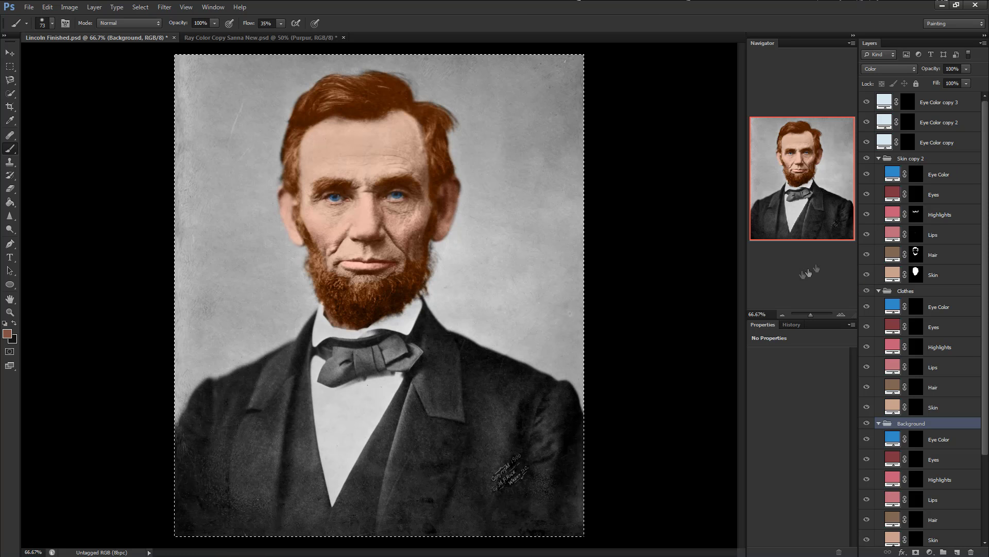
Clip the three pale blue Eye Color copy layers to the Skin copy 2 group
{"action": "left_click", "coordinate": [937, 144]}
{"action": "left_click", "coordinate": [941, 102], "text": "shift"}
{"action": "right_click", "coordinate": [941, 102]}
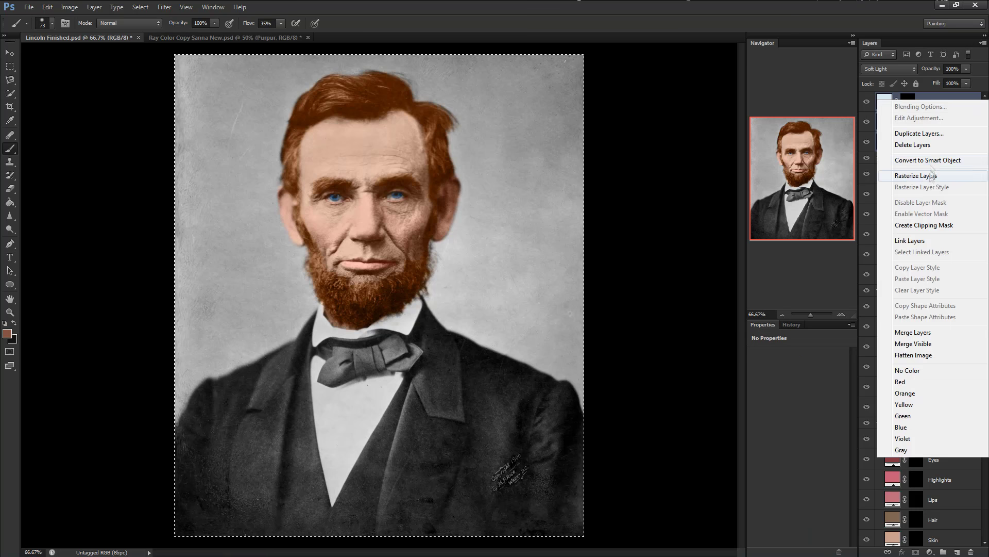
{"action": "left_click", "coordinate": [925, 225]}
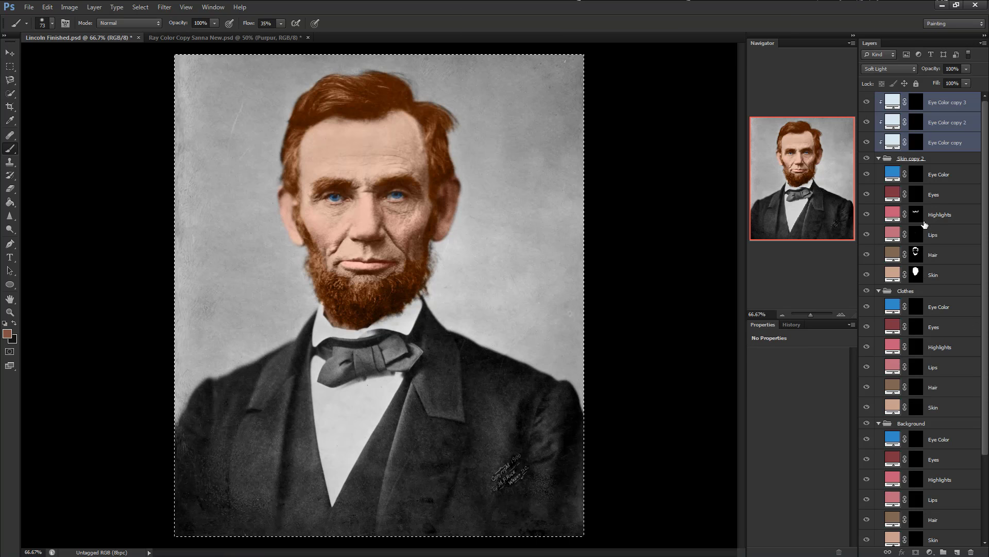
Paint the Eye Color copy layer's mask white over the top and upper sides of the hair, reducing the soft brush to 23 px
{"action": "left_click", "coordinate": [938, 144]}
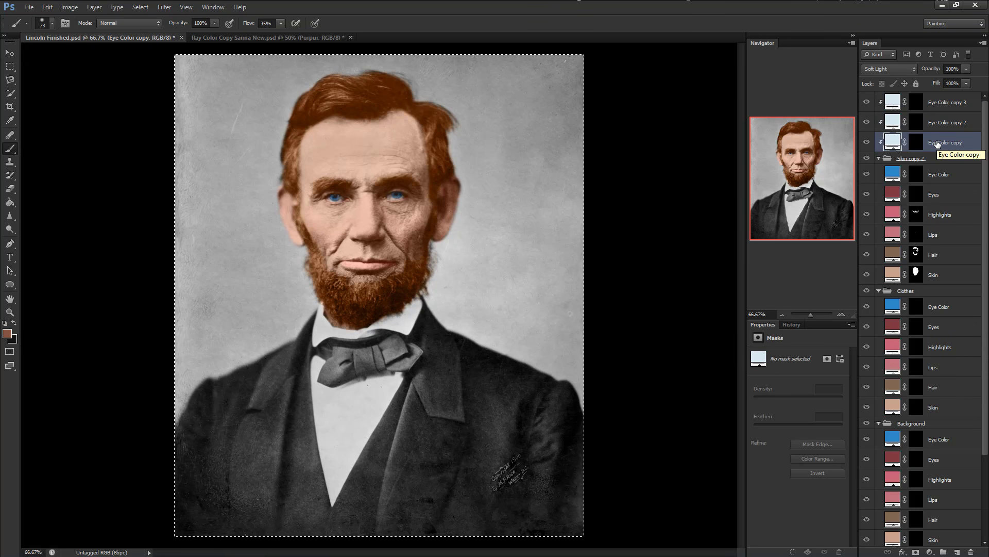
{"action": "left_click", "coordinate": [916, 144]}
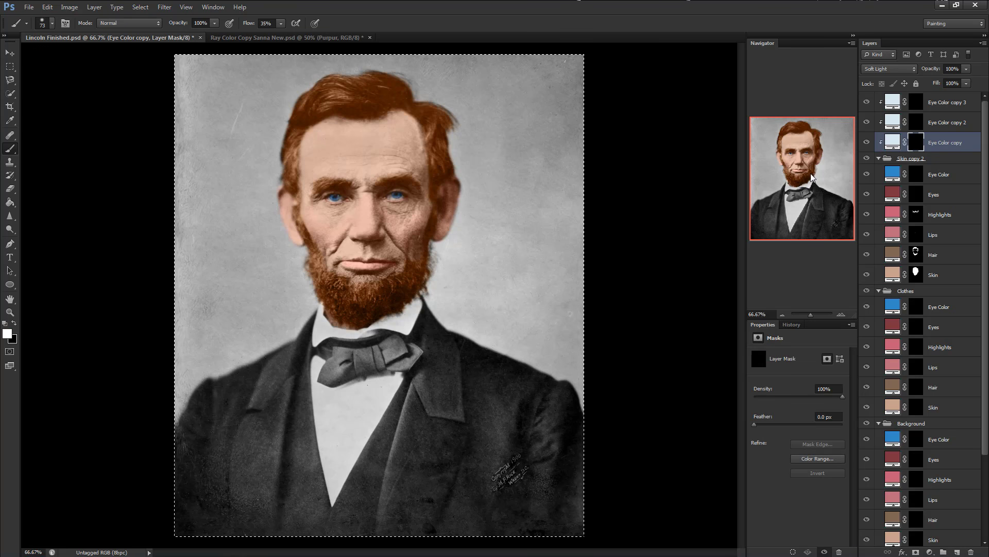
{"action": "scroll", "coordinate": [346, 199], "scroll_direction": "up", "scroll_amount": 5}
{"action": "scroll", "coordinate": [381, 285], "scroll_direction": "up", "scroll_amount": 2}
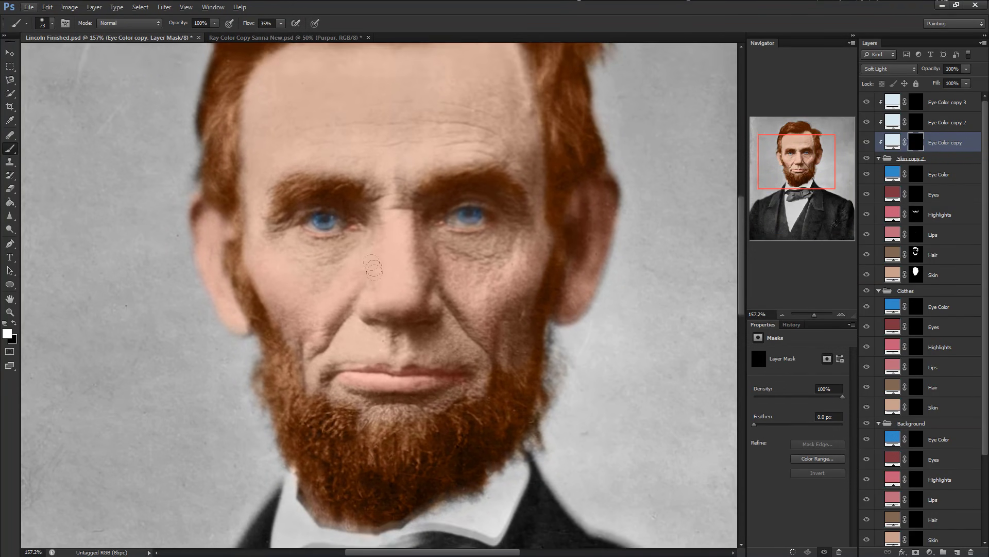
{"action": "scroll", "coordinate": [380, 285], "scroll_direction": "up", "scroll_amount": 2}
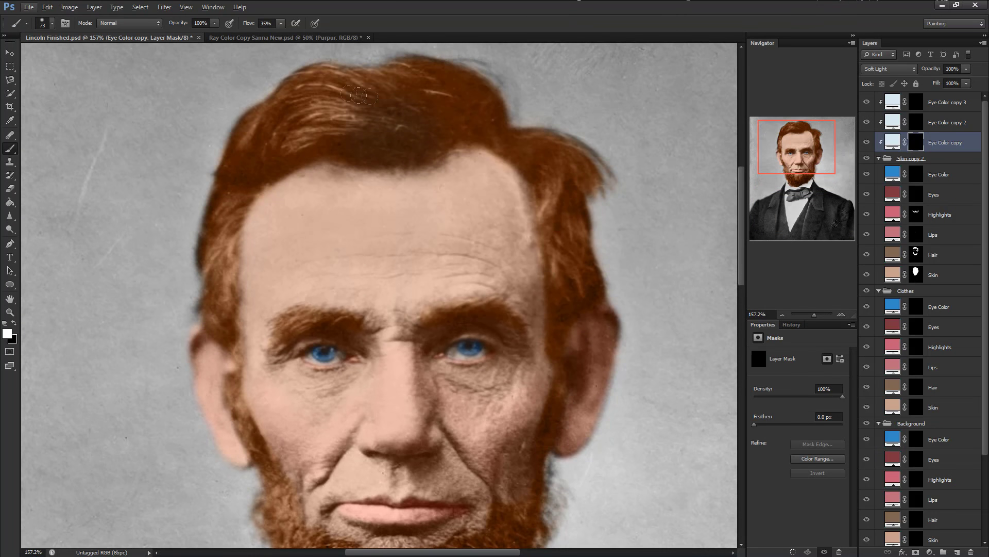
{"action": "mouse_move", "coordinate": [358, 95]}
{"action": "left_mouse_down"}
{"action": "mouse_move", "coordinate": [427, 115]}
{"action": "mouse_move", "coordinate": [460, 89]}
{"action": "mouse_move", "coordinate": [492, 126]}
{"action": "mouse_move", "coordinate": [450, 101]}
{"action": "left_mouse_up"}
{"action": "right_click", "coordinate": [468, 116]}
{"action": "left_click_drag", "start_coordinate": [490, 142], "coordinate": [484, 142]}
{"action": "mouse_move", "coordinate": [350, 92]}
{"action": "left_mouse_down"}
{"action": "mouse_move", "coordinate": [298, 87]}
{"action": "mouse_move", "coordinate": [262, 133]}
{"action": "mouse_move", "coordinate": [248, 126]}
{"action": "mouse_move", "coordinate": [228, 176]}
{"action": "mouse_move", "coordinate": [263, 149]}
{"action": "mouse_move", "coordinate": [290, 159]}
{"action": "mouse_move", "coordinate": [334, 147]}
{"action": "mouse_move", "coordinate": [269, 151]}
{"action": "mouse_move", "coordinate": [287, 131]}
{"action": "left_mouse_up"}
{"action": "left_click_drag", "start_coordinate": [254, 256], "coordinate": [289, 54]}
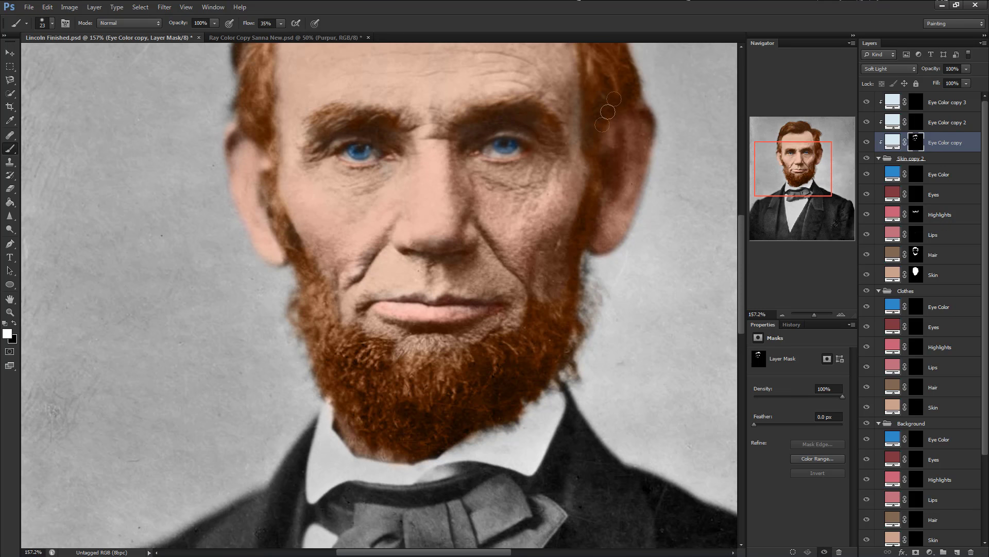
Paint the Eye Color copy mask white over the side hair, sideburns and beard, using a soft brush up to 29 px
{"action": "left_click_drag", "start_coordinate": [625, 85], "coordinate": [570, 245]}
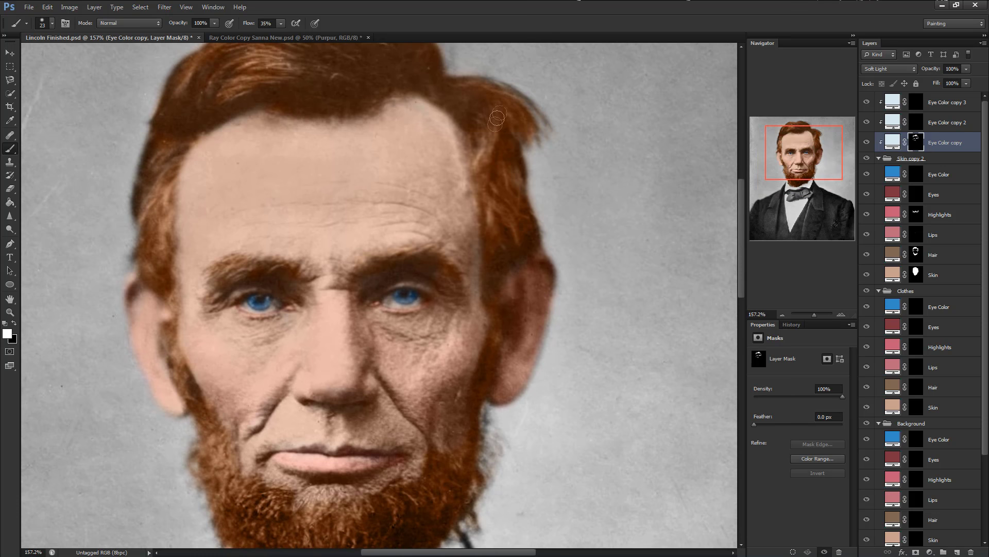
{"action": "left_click_drag", "start_coordinate": [464, 331], "coordinate": [546, 133]}
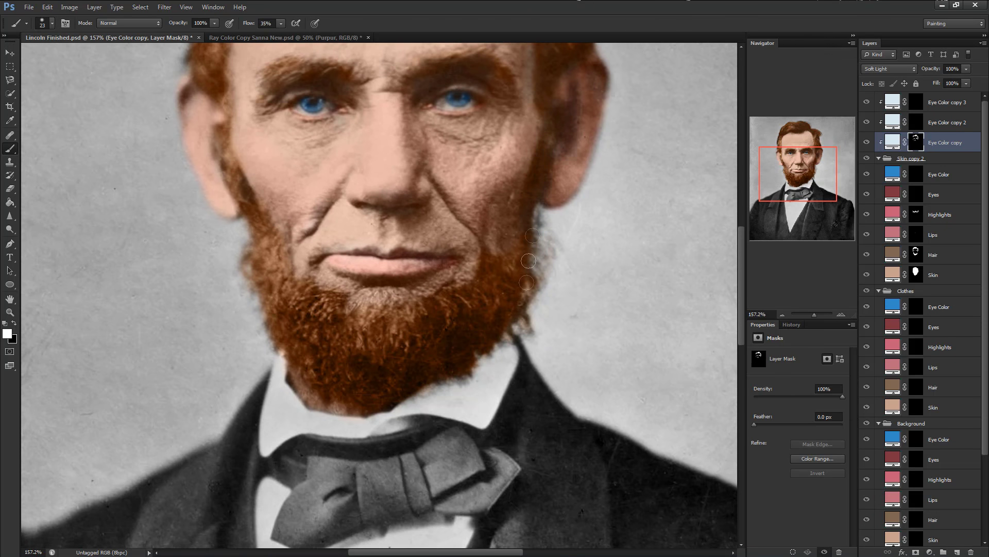
{"action": "right_click", "coordinate": [491, 212]}
{"action": "mouse_move", "coordinate": [503, 238]}
{"action": "left_mouse_down"}
{"action": "mouse_move", "coordinate": [524, 238]}
{"action": "mouse_move", "coordinate": [489, 282]}
{"action": "left_mouse_up"}
{"action": "left_click", "coordinate": [302, 336]}
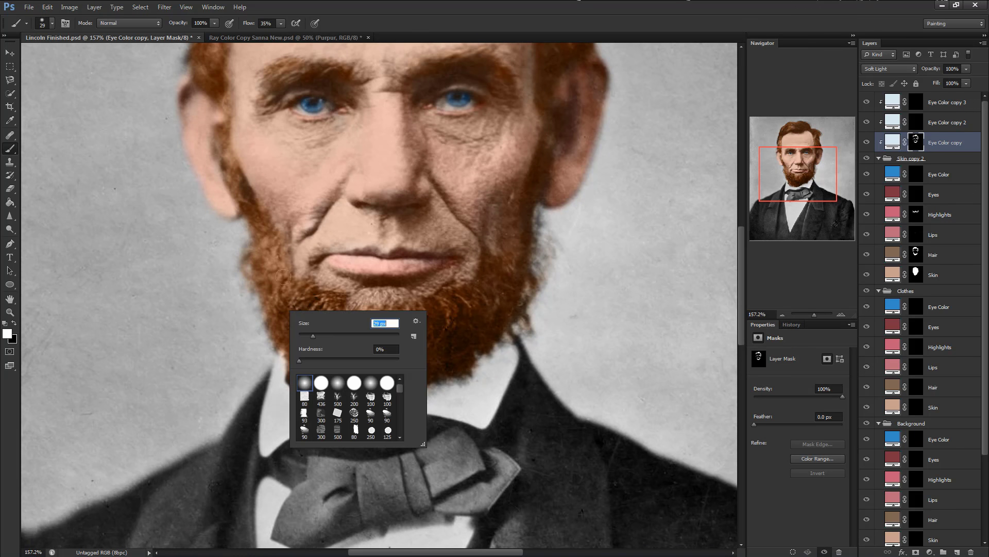
{"action": "key", "text": "Return"}
{"action": "left_click_drag", "start_coordinate": [221, 91], "coordinate": [230, 233]}
{"action": "left_click_drag", "start_coordinate": [210, 174], "coordinate": [204, 285]}
Paint the Eye Color copy 2 layer's mask white over the hair with a 58 px soft brush
{"action": "key", "text": "alt+]"}
{"action": "right_click", "coordinate": [464, 133]}
{"action": "left_click", "coordinate": [514, 155]}
{"action": "left_click", "coordinate": [916, 122]}
{"action": "right_click", "coordinate": [453, 92]}
{"action": "key", "text": "Return"}
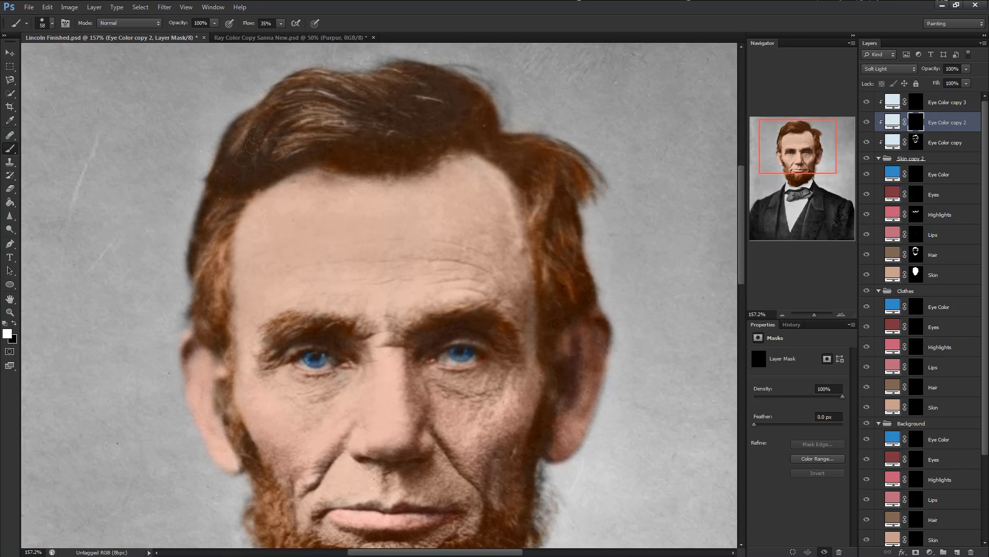
{"action": "left_click_drag", "start_coordinate": [248, 149], "coordinate": [210, 239]}
Paint the Eye Color copy 2 mask over the sideburns and beard with a 39 px brush and ready the Eraser for touch-ups
{"action": "right_click", "coordinate": [210, 239]}
{"action": "left_click", "coordinate": [252, 260]}
{"action": "key", "text": "Return"}
{"action": "left_click_drag", "start_coordinate": [218, 305], "coordinate": [276, 95]}
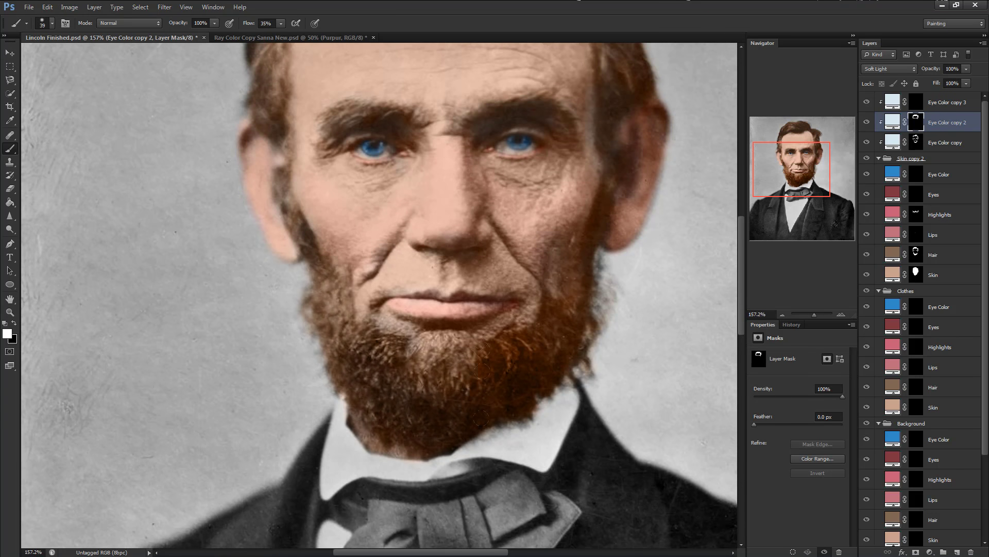
{"action": "key", "text": "alt+bracketleft"}
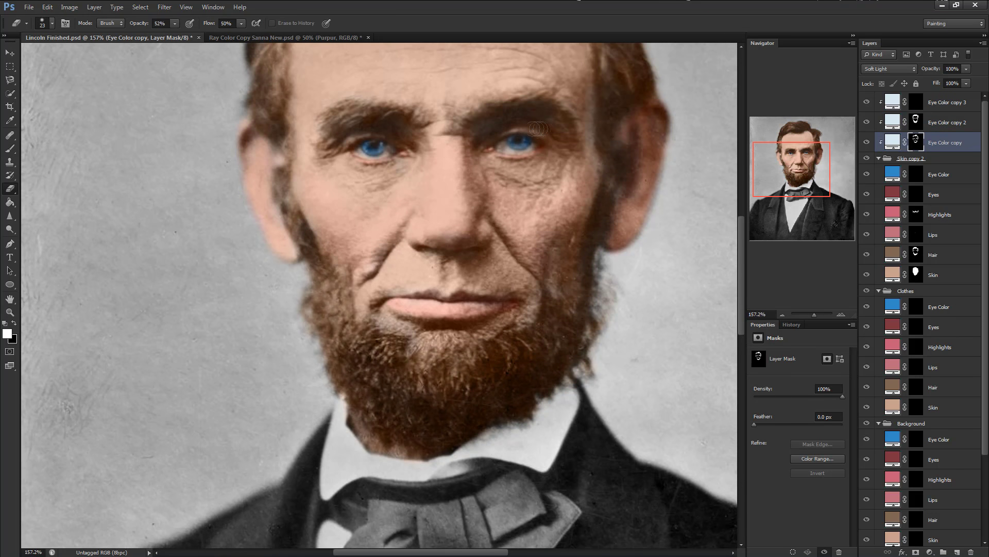
{"action": "key", "text": "e"}
{"action": "key", "text": "alt+bracketright"}
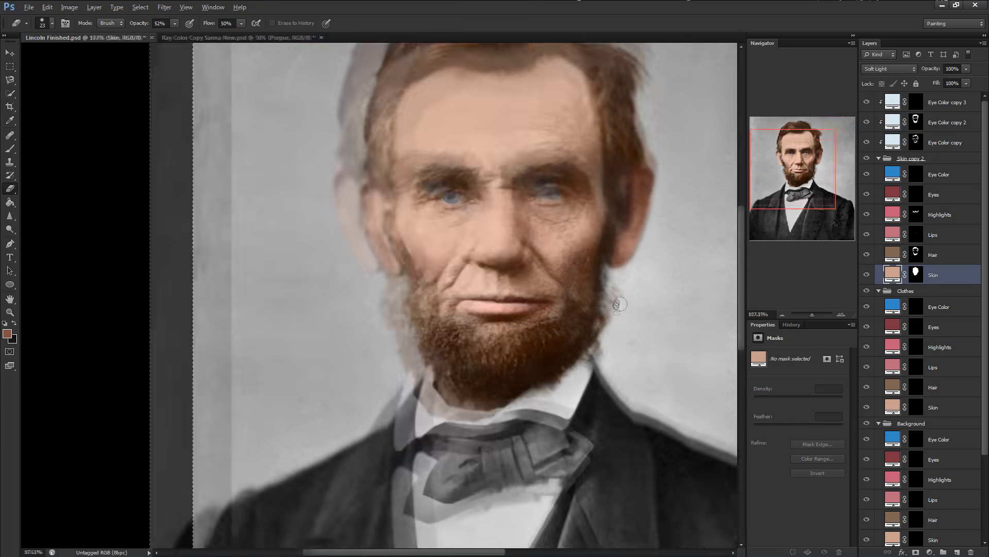
Recolor the Skin fill layer in the Skin copy 2 group to a warmer tan, about #c7937a
{"action": "double_click", "coordinate": [893, 274]}
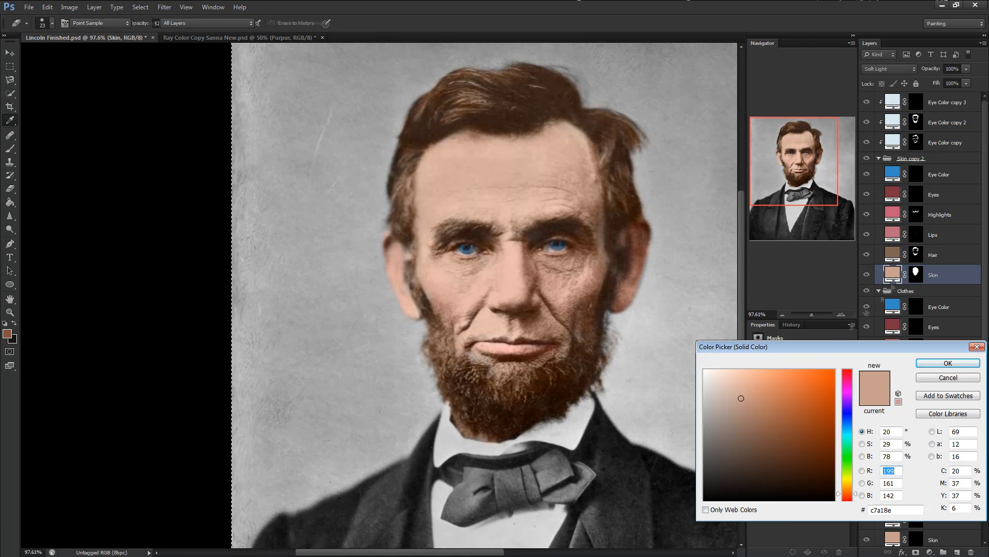
{"action": "left_click", "coordinate": [752, 397]}
{"action": "left_click", "coordinate": [948, 363]}
Paint the Eye Color copy 3 layer's mask white over the hair and beard with soft brushes of 87 px and 39 px
{"action": "left_click", "coordinate": [915, 102]}
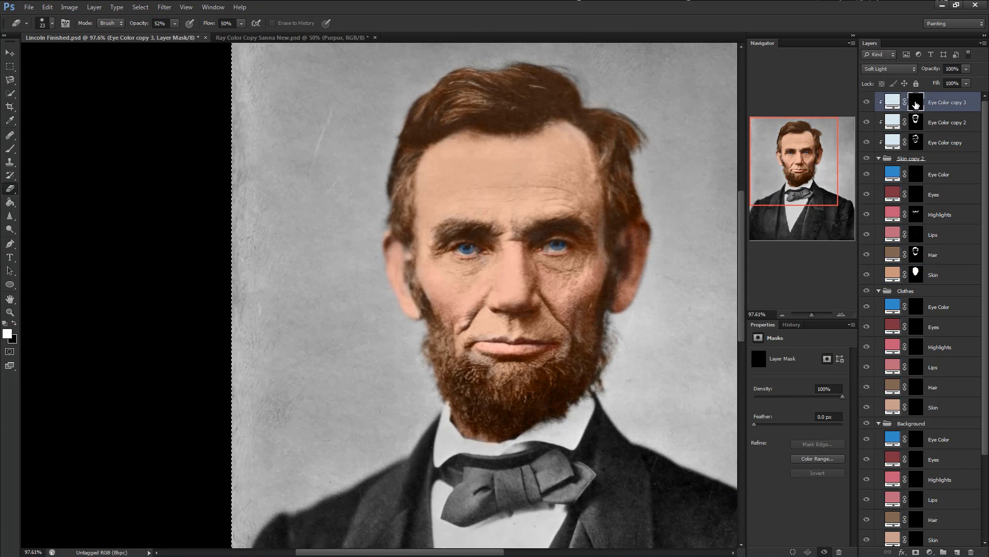
{"action": "key", "text": "b"}
{"action": "right_click", "coordinate": [475, 395]}
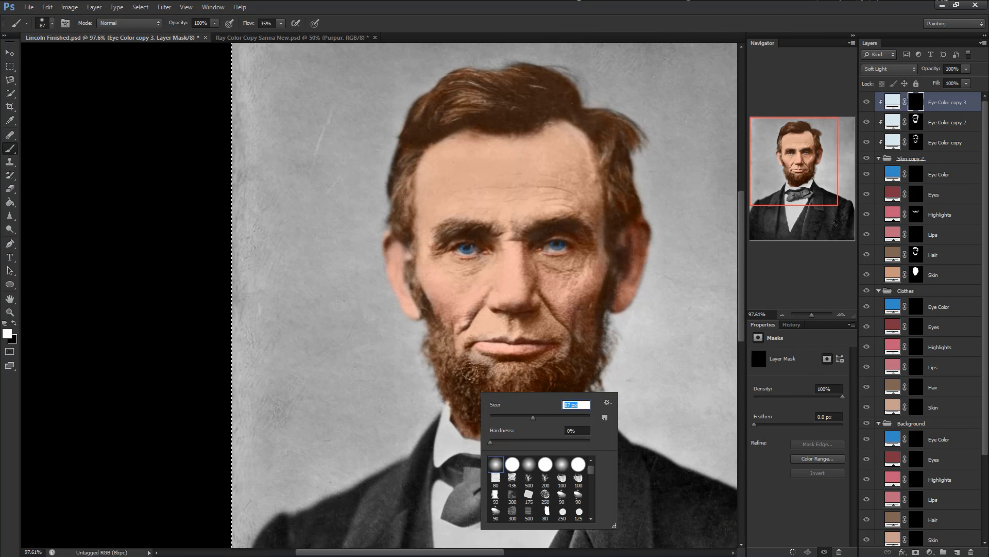
{"action": "left_click_drag", "start_coordinate": [470, 371], "coordinate": [481, 412]}
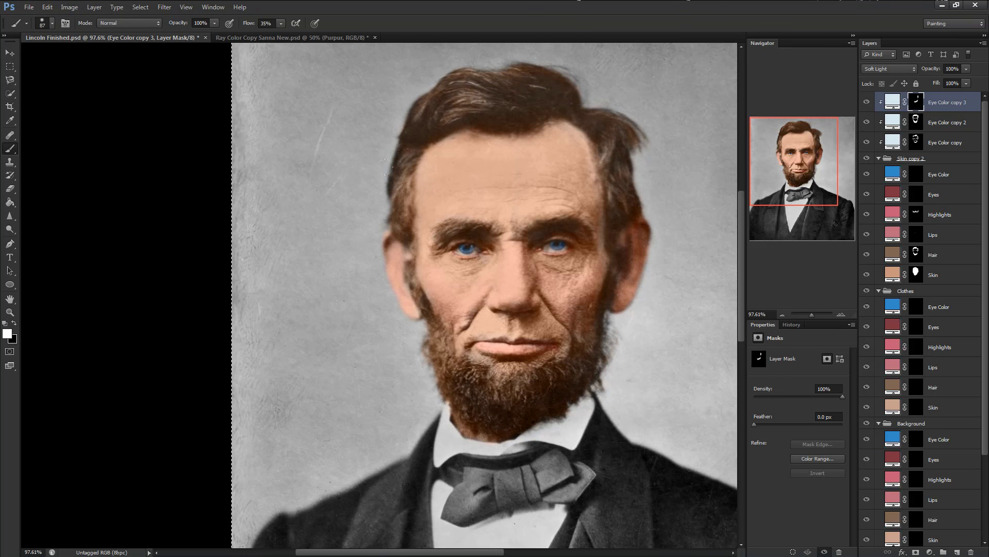
{"action": "right_click", "coordinate": [433, 313]}
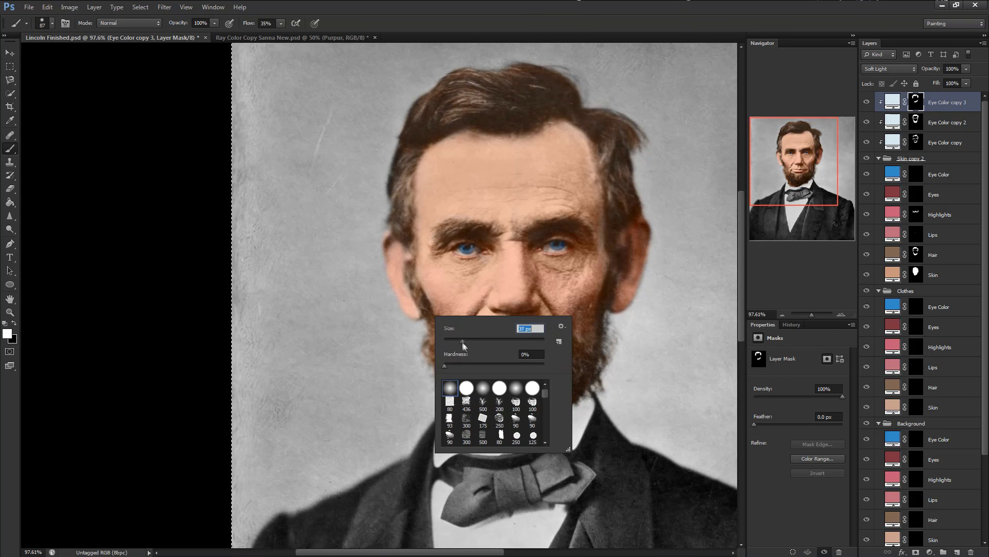
{"action": "left_click_drag", "start_coordinate": [463, 342], "coordinate": [455, 342]}
{"action": "mouse_move", "coordinate": [417, 291]}
{"action": "left_mouse_down"}
{"action": "mouse_move", "coordinate": [458, 401]}
{"action": "mouse_move", "coordinate": [474, 373]}
{"action": "left_mouse_up"}
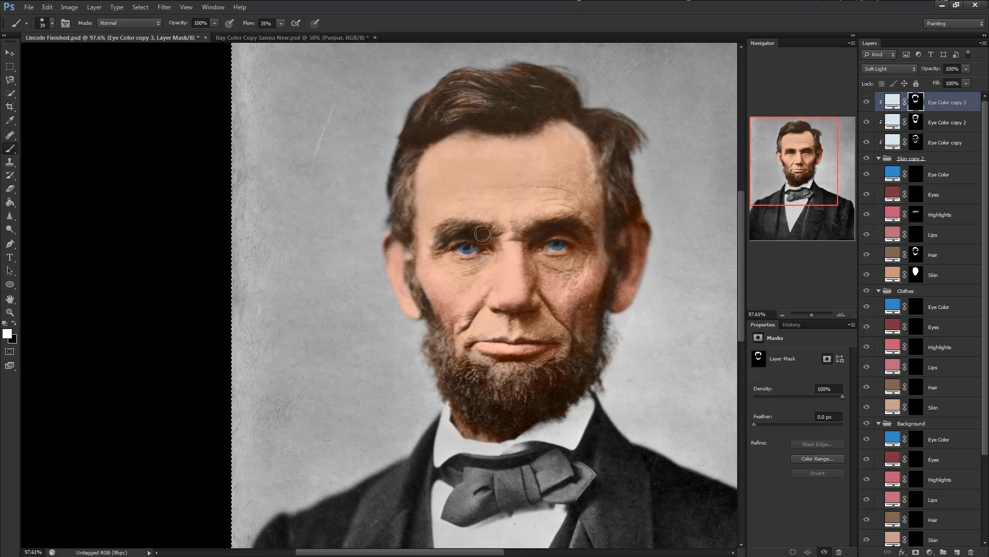
Touch up the Eye Color copy 3 mask around the beard and facial hair, varying the soft brush size down to 22 px
{"action": "right_click", "coordinate": [503, 361]}
{"action": "type", "text": "26"}
{"action": "key", "text": "Return"}
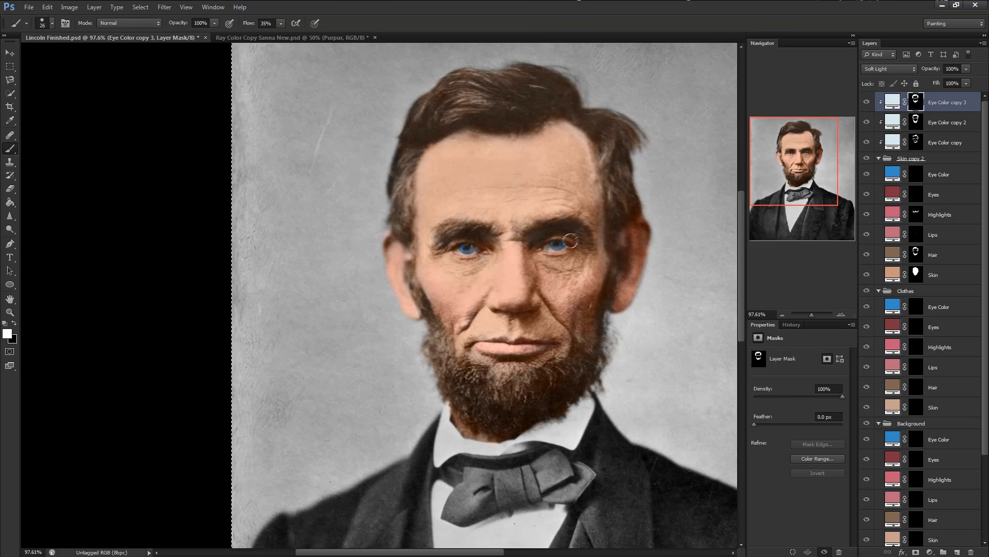
{"action": "right_click", "coordinate": [592, 312]}
{"action": "type", "text": "53"}
{"action": "key", "text": "Return"}
{"action": "right_click", "coordinate": [546, 295]}
{"action": "key", "text": "Escape"}
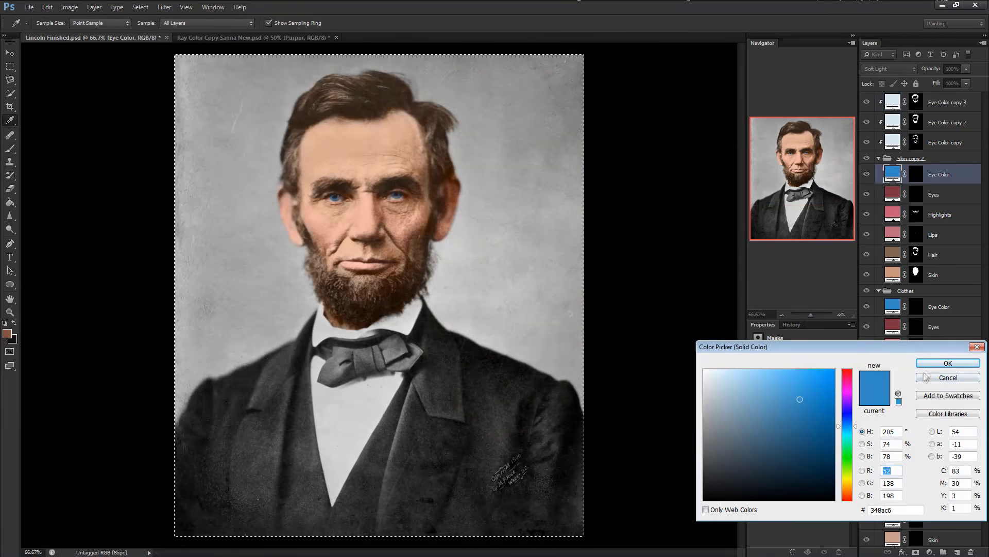
Recolor the Eye Color fill layer in the Skin copy 2 group to a paler, less saturated blue
{"action": "left_click", "coordinate": [931, 364]}
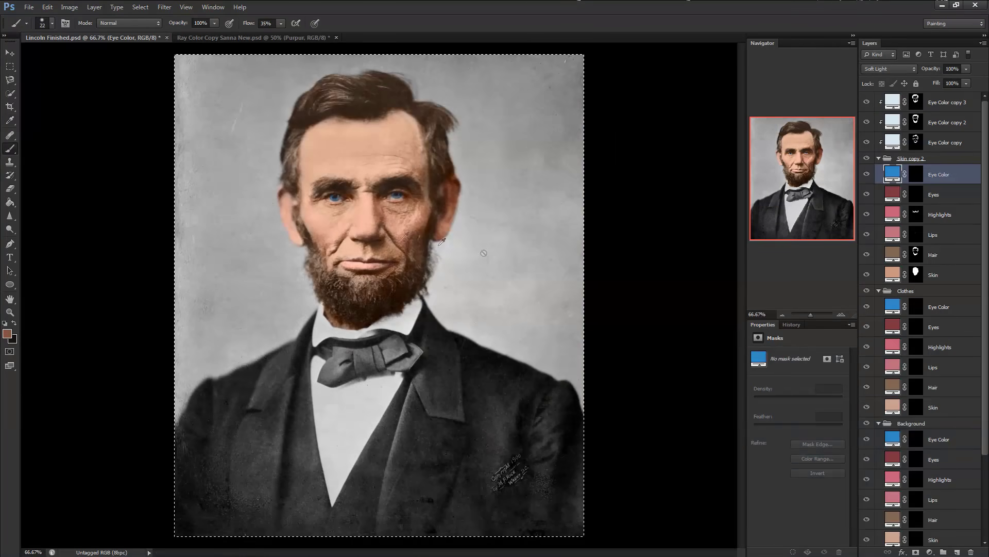
{"action": "scroll", "coordinate": [331, 186], "scroll_direction": "up", "scroll_amount": 12}
{"action": "double_click", "coordinate": [893, 174]}
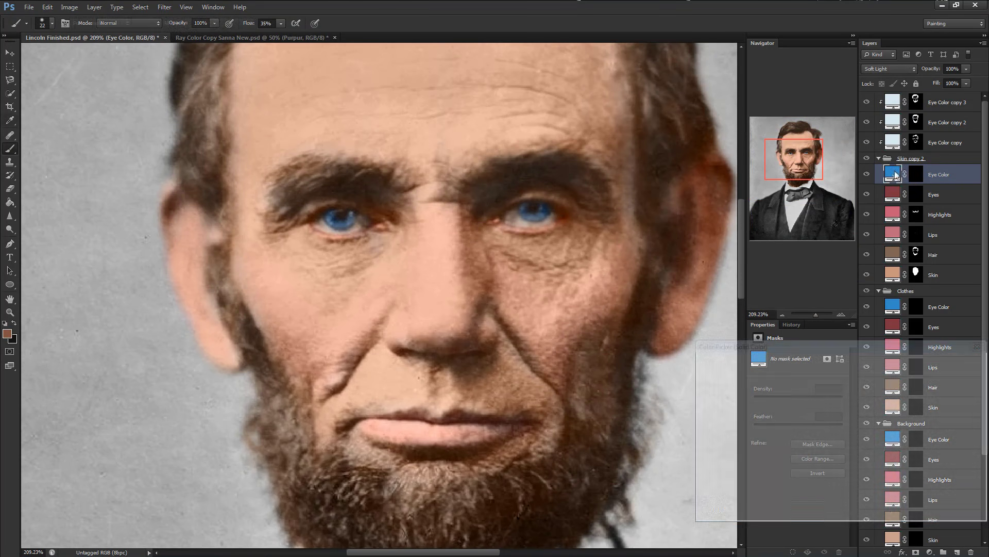
{"action": "left_click", "coordinate": [735, 403]}
{"action": "left_click_drag", "start_coordinate": [735, 403], "coordinate": [748, 400]}
{"action": "left_click", "coordinate": [947, 363]}
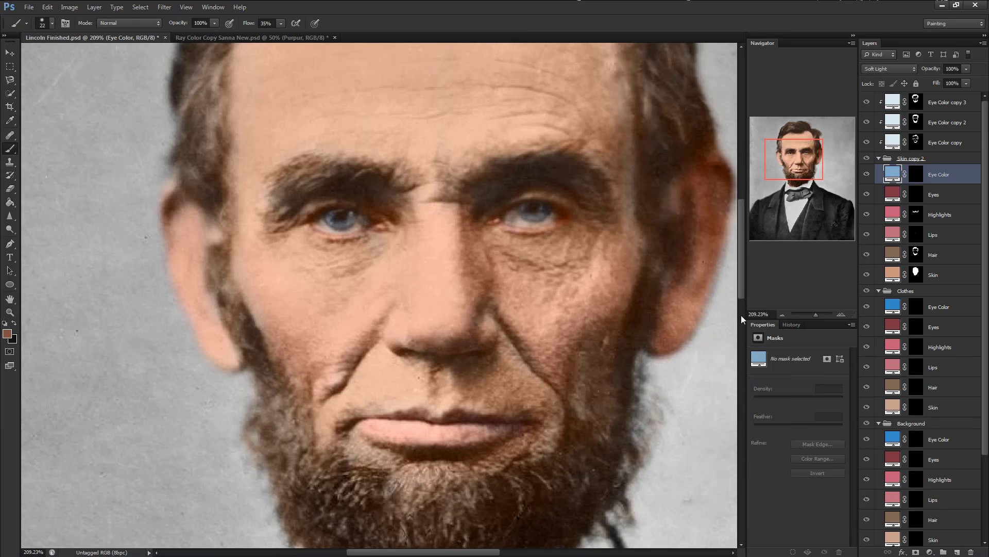
{"action": "scroll", "coordinate": [654, 314], "scroll_direction": "down", "scroll_amount": 5}
{"action": "scroll", "coordinate": [657, 311], "scroll_direction": "down", "scroll_amount": 3}
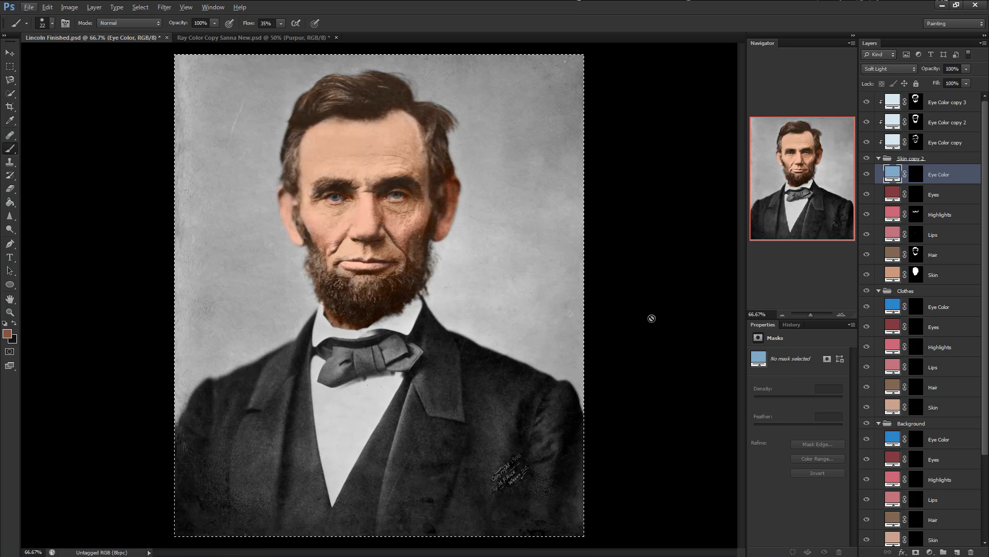
Move the Eyes and Highlights layers from the Clothes group into the Skin copy 2 group, between Hair and Skin
{"action": "left_click", "coordinate": [949, 330]}
{"action": "left_click", "coordinate": [943, 353]}
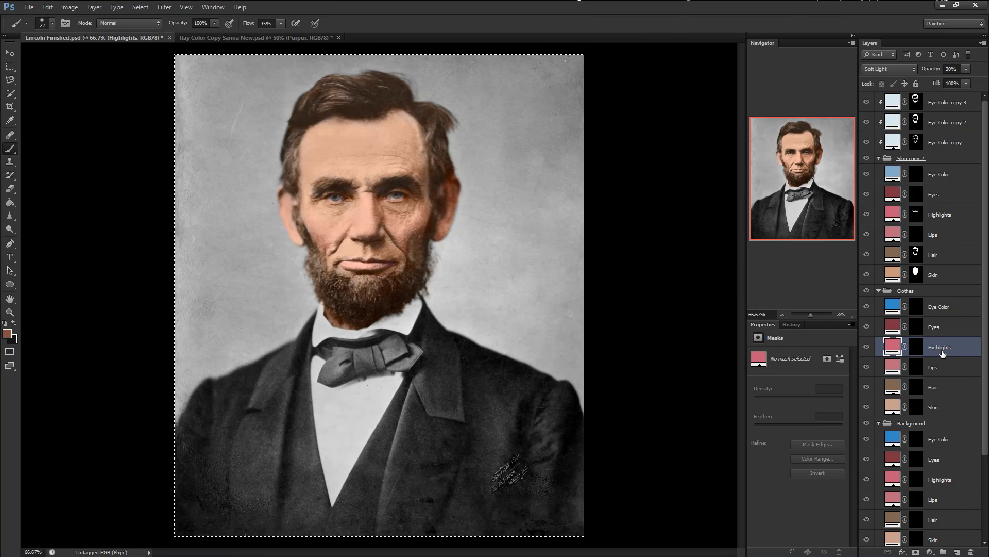
{"action": "left_click", "coordinate": [941, 335], "text": "shift"}
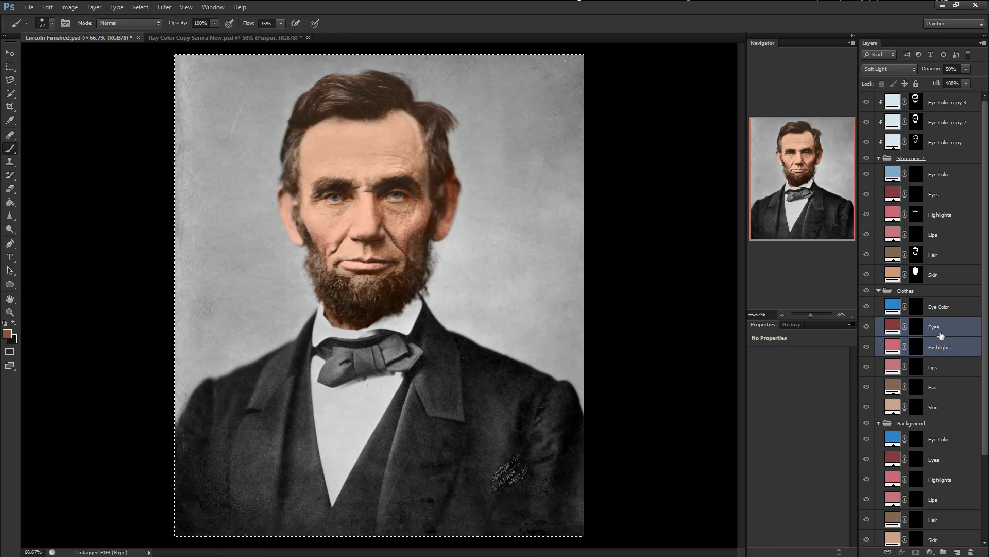
{"action": "left_click_drag", "start_coordinate": [941, 335], "coordinate": [946, 267]}
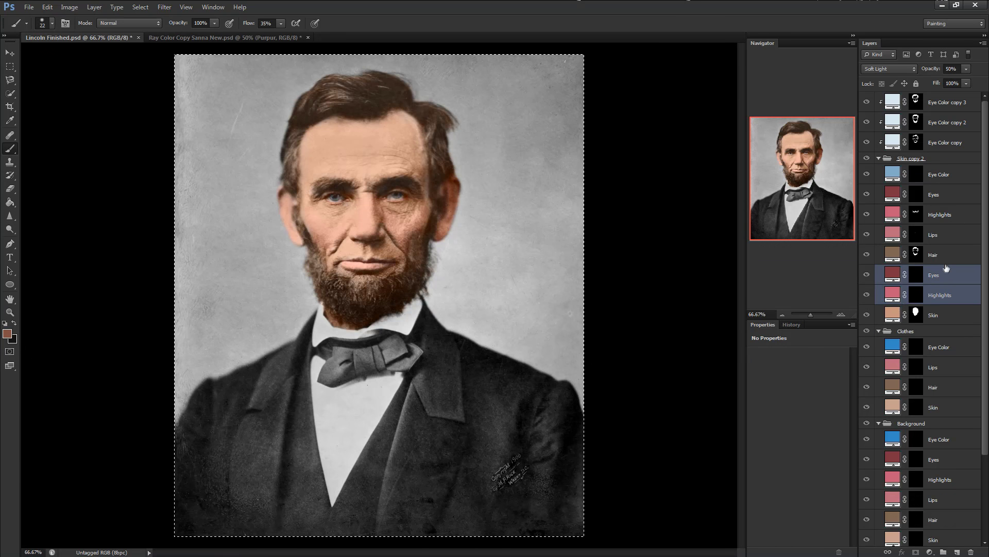
Set the opacity of the moved Highlights layer to 50%
{"action": "left_click", "coordinate": [941, 294]}
{"action": "left_click", "coordinate": [966, 69]}
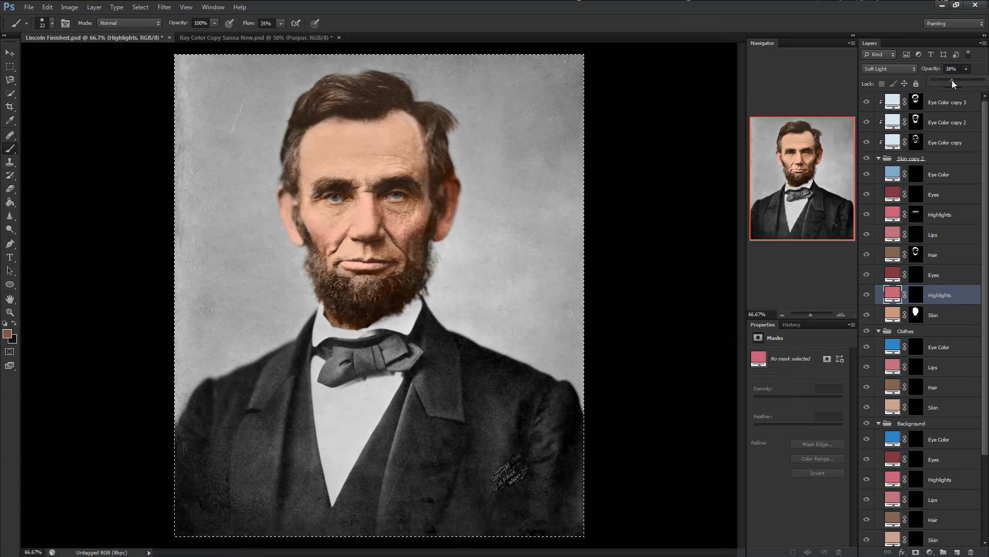
{"action": "left_click", "coordinate": [943, 294]}
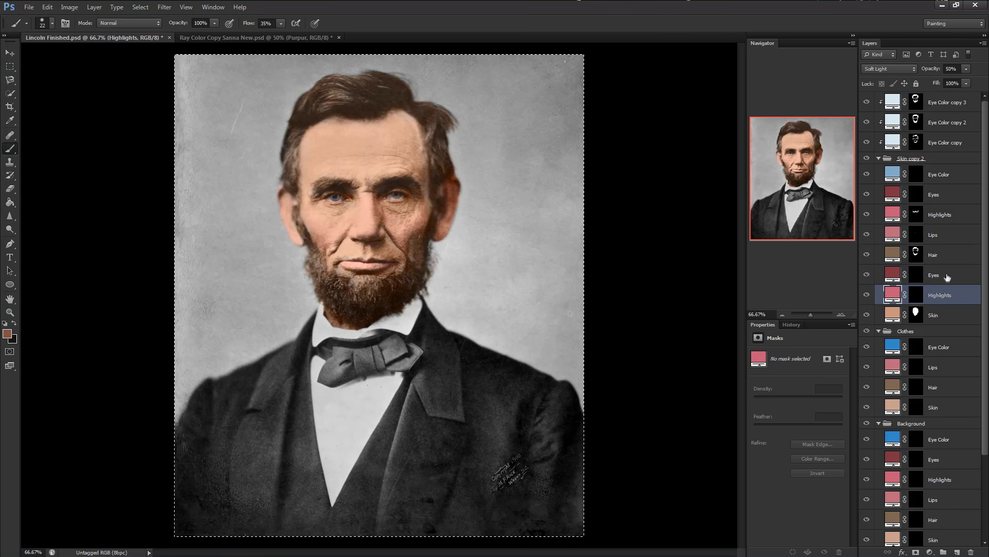
Recolor the moved Eyes fill layer below Hair to pink #e07da4
{"action": "double_click", "coordinate": [898, 278]}
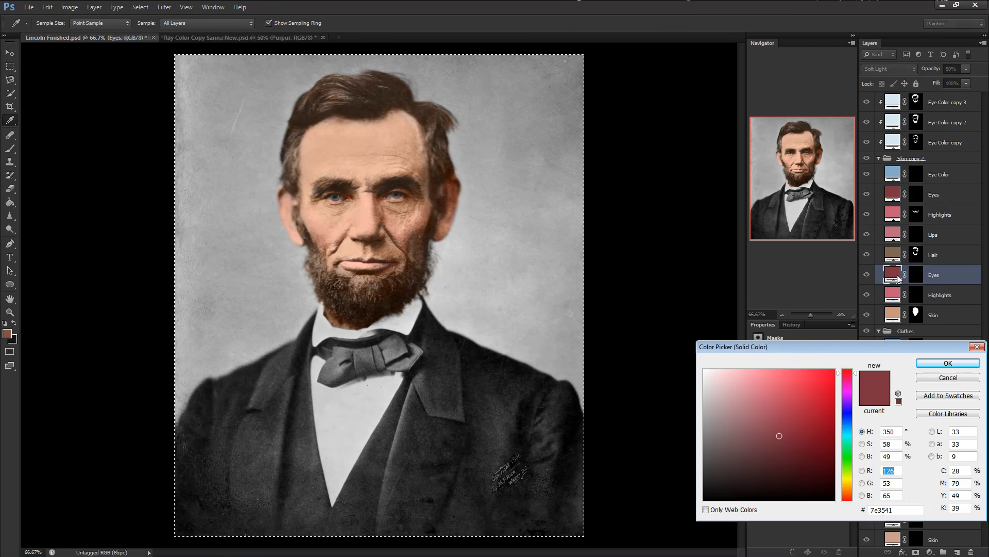
{"action": "left_click", "coordinate": [770, 383]}
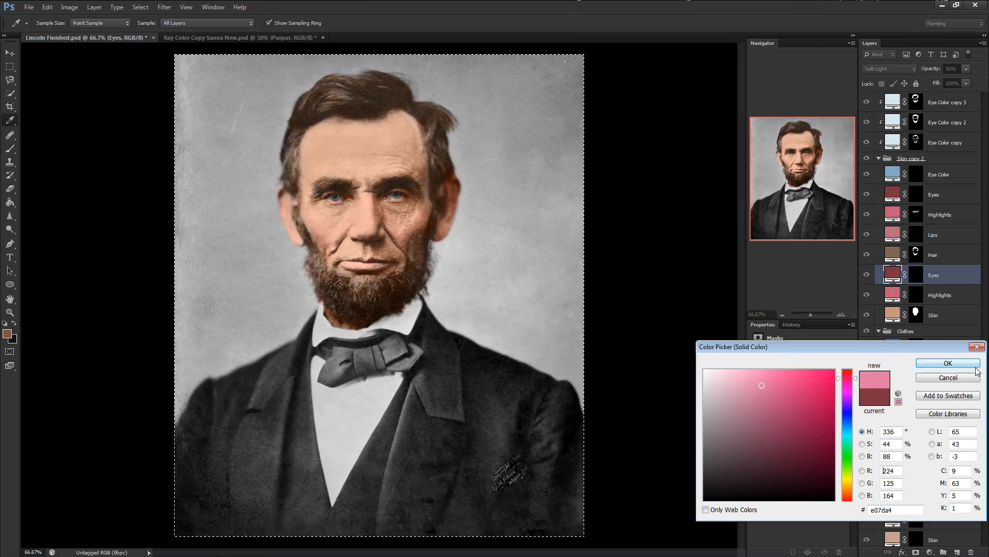
{"action": "left_click", "coordinate": [949, 363]}
Recolor the moved Highlights fill layer above Skin to a muted blue-violet
{"action": "double_click", "coordinate": [893, 295]}
{"action": "left_click", "coordinate": [849, 421]}
{"action": "left_click_drag", "start_coordinate": [850, 423], "coordinate": [850, 409]}
{"action": "left_click", "coordinate": [774, 418]}
{"action": "left_click", "coordinate": [948, 363]}
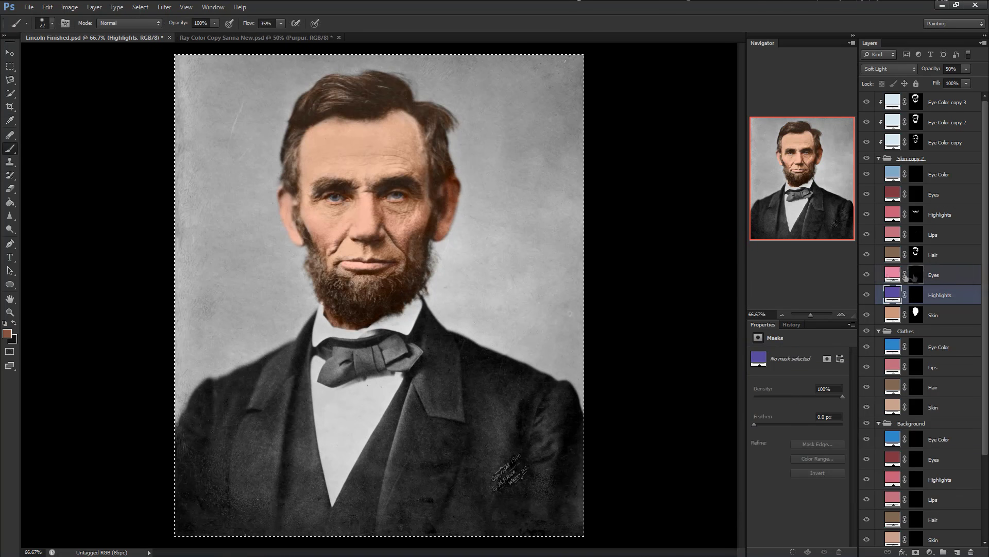
Paint the pink Eyes layer's mask white along the eyelids of both eyes with a 13 px soft brush
{"action": "left_click", "coordinate": [916, 274]}
{"action": "scroll", "coordinate": [356, 195], "scroll_direction": "up", "scroll_amount": 5}
{"action": "right_click", "coordinate": [268, 185]}
{"action": "left_click", "coordinate": [283, 211]}
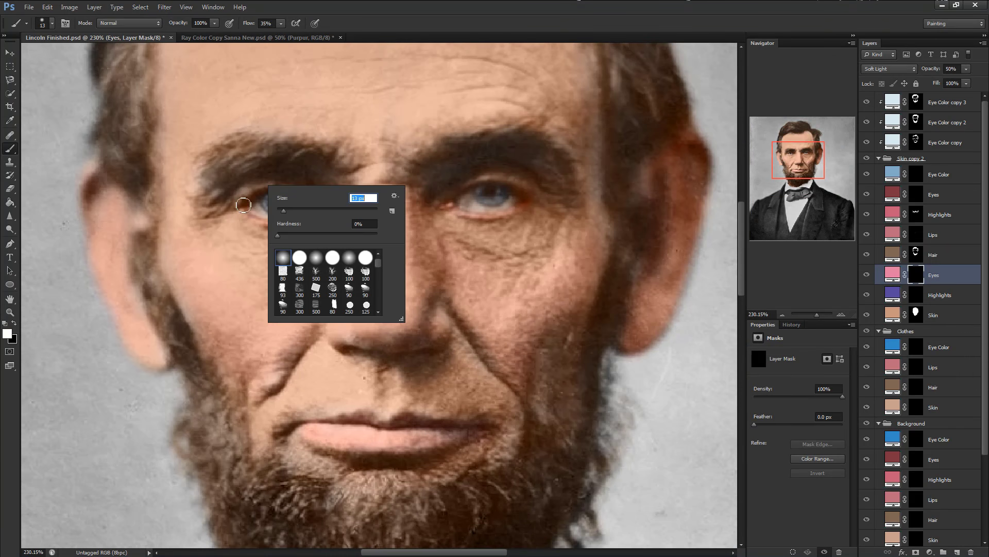
{"action": "key", "text": "Return"}
{"action": "left_click_drag", "start_coordinate": [465, 186], "coordinate": [534, 185]}
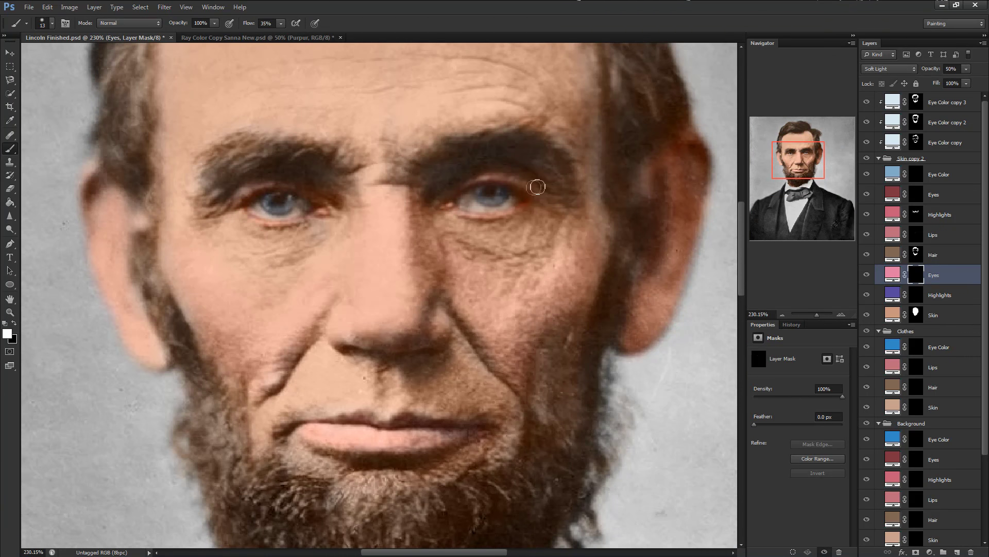
Paint the violet Highlights layer's mask white over the areas beneath both eyes with a 39 px soft brush
{"action": "left_click", "coordinate": [916, 295]}
{"action": "right_click", "coordinate": [261, 240]}
{"action": "left_click", "coordinate": [291, 268]}
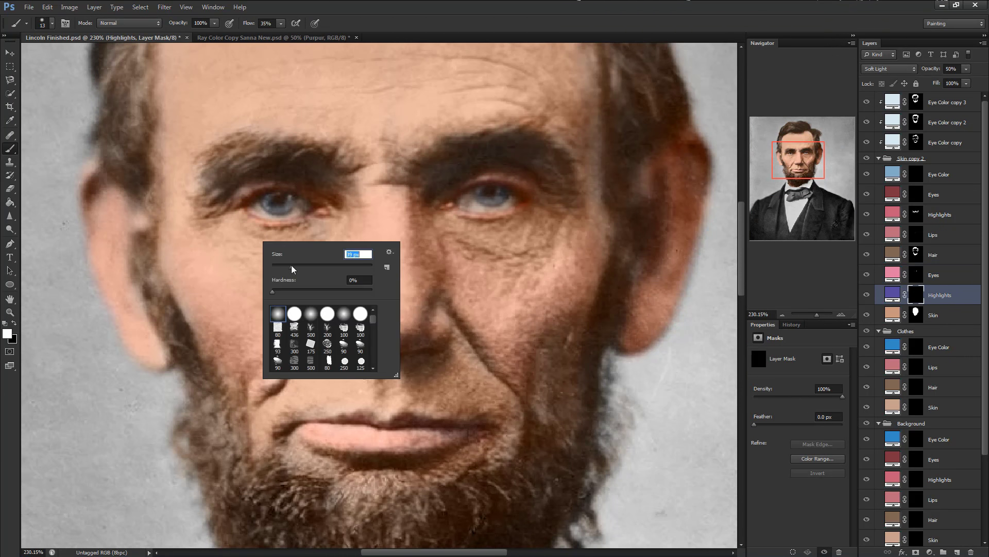
{"action": "key", "text": "Return"}
{"action": "left_click_drag", "start_coordinate": [240, 230], "coordinate": [251, 235]}
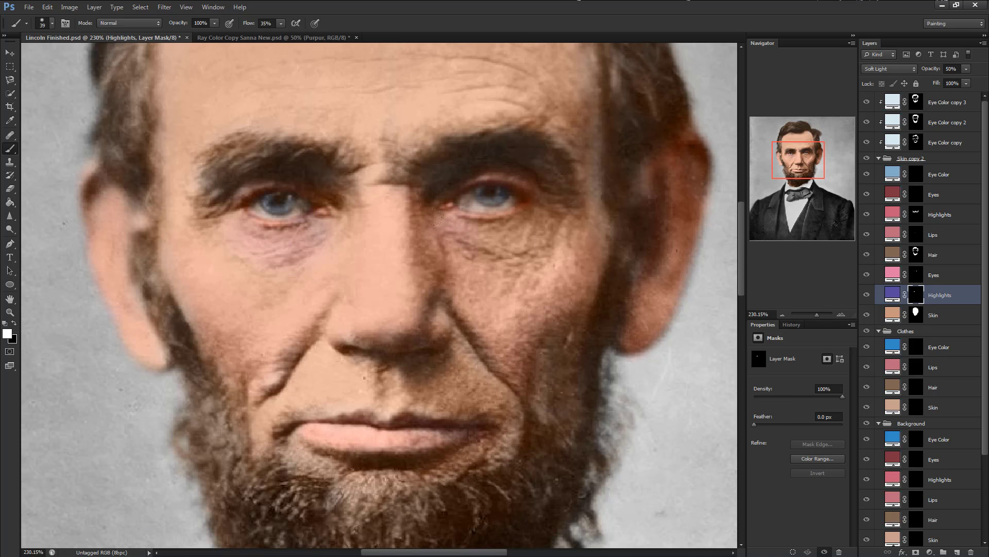
Recolor the violet Highlights fill layer above Skin to the more muted #716996
{"action": "scroll", "coordinate": [575, 255], "scroll_direction": "down", "scroll_amount": 5}
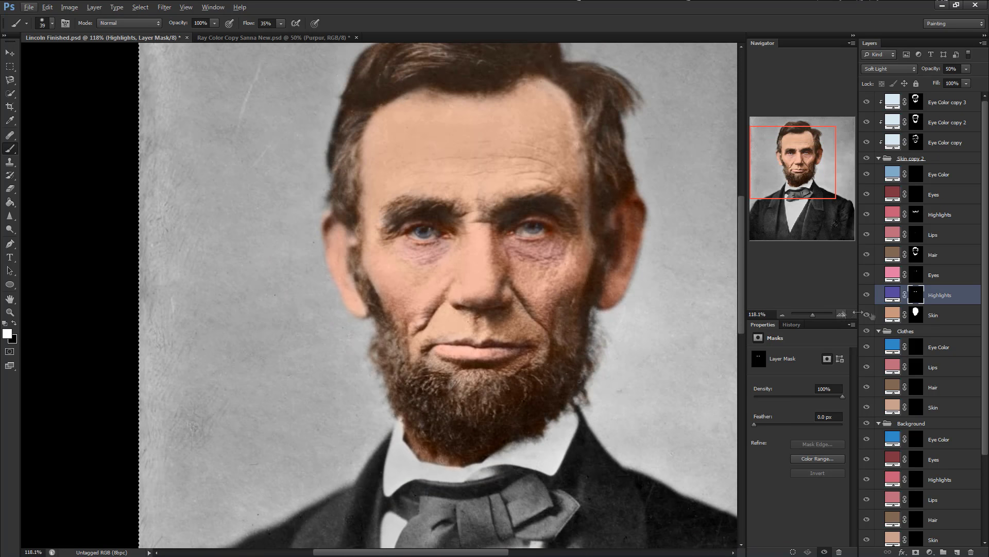
{"action": "double_click", "coordinate": [892, 293]}
{"action": "left_click", "coordinate": [742, 422]}
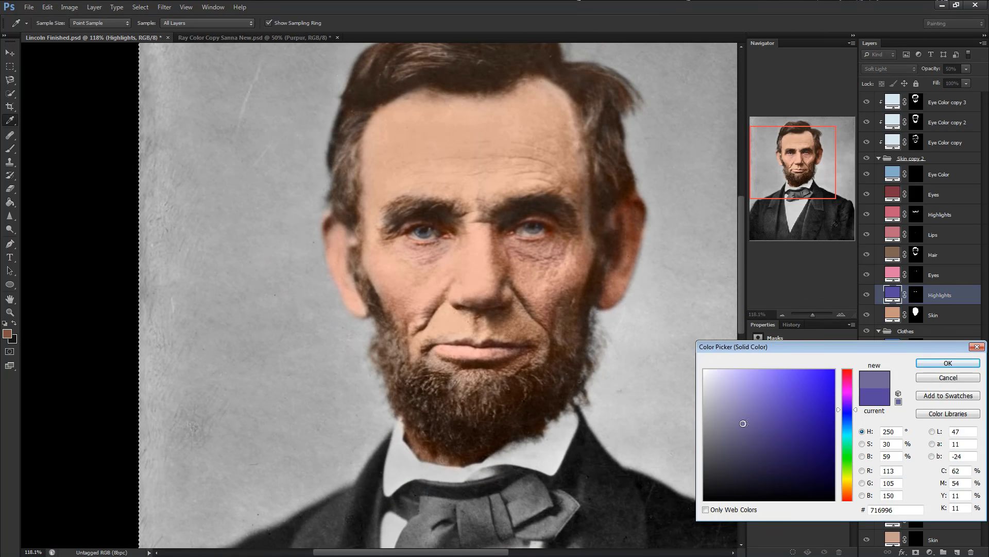
{"action": "left_click", "coordinate": [948, 363]}
Recolor the Clothes group's Eye Color fill layer to a light, desaturated blue-grey
{"action": "scroll", "coordinate": [629, 330], "scroll_direction": "down", "scroll_amount": 5}
{"action": "double_click", "coordinate": [892, 346]}
{"action": "left_click", "coordinate": [714, 409]}
{"action": "left_click", "coordinate": [948, 362]}
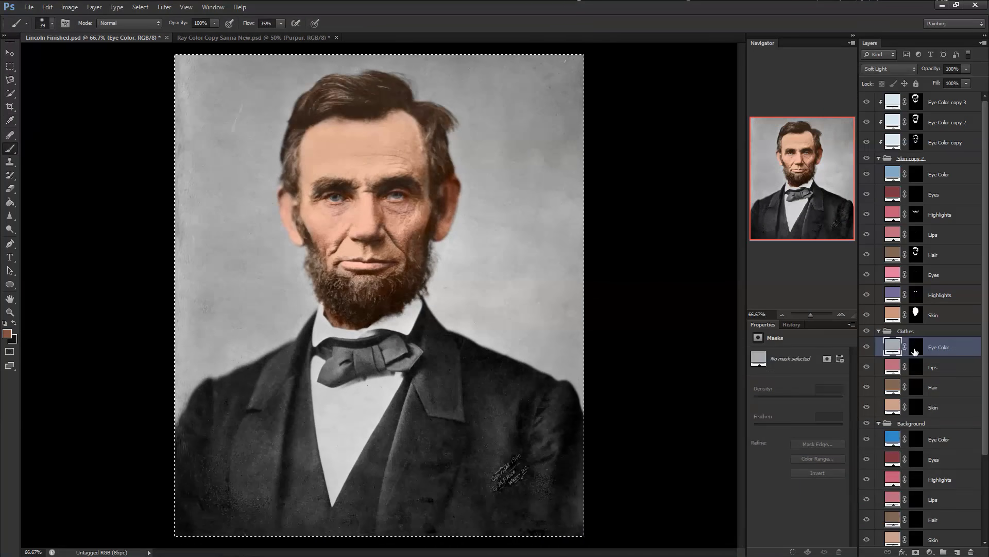
Paint the Clothes group's Eye Color mask white over the whole coat and vest with a 39 px soft brush
{"action": "left_click", "coordinate": [915, 347]}
{"action": "scroll", "coordinate": [276, 464], "scroll_direction": "up", "scroll_amount": 6}
{"action": "scroll", "coordinate": [276, 406], "scroll_direction": "down", "scroll_amount": 1}
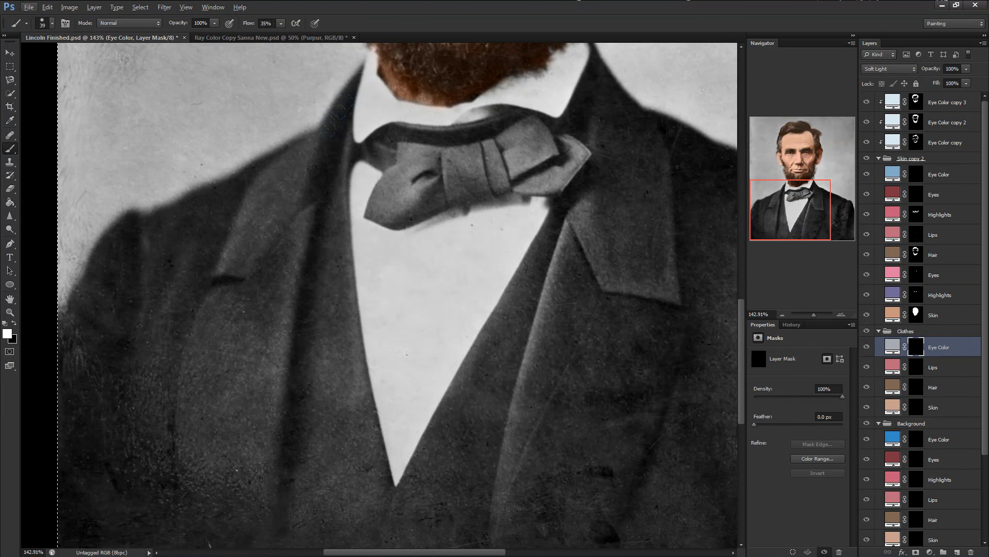
{"action": "left_click_drag", "start_coordinate": [328, 238], "coordinate": [400, 516]}
{"action": "left_click_drag", "start_coordinate": [400, 516], "coordinate": [335, 392]}
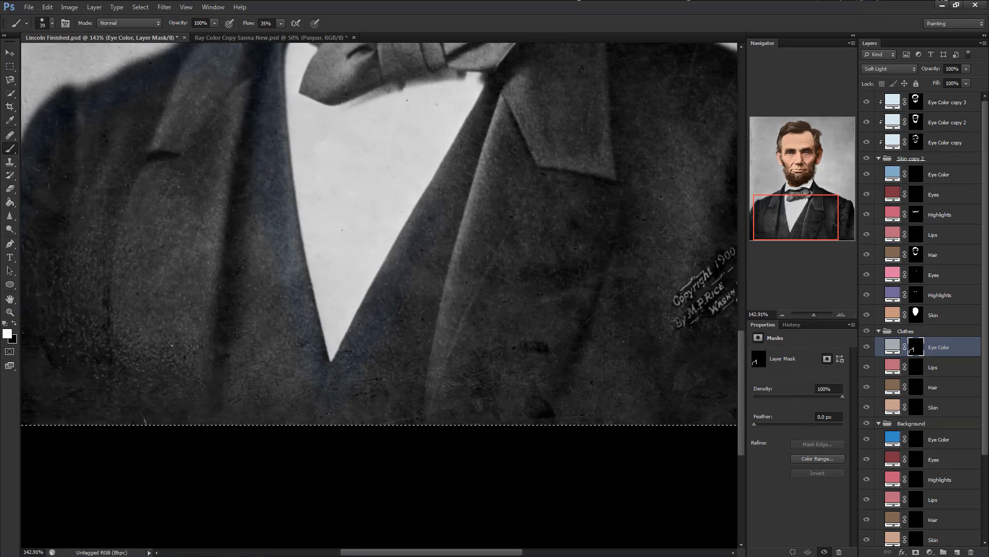
{"action": "left_click_drag", "start_coordinate": [422, 226], "coordinate": [484, 88]}
{"action": "mouse_move", "coordinate": [484, 98]}
{"action": "left_mouse_down"}
{"action": "mouse_move", "coordinate": [368, 223]}
{"action": "mouse_move", "coordinate": [417, 93]}
{"action": "left_mouse_up"}
{"action": "mouse_move", "coordinate": [418, 93]}
{"action": "left_mouse_down"}
{"action": "mouse_move", "coordinate": [385, 176]}
{"action": "mouse_move", "coordinate": [443, 159]}
{"action": "mouse_move", "coordinate": [463, 242]}
{"action": "left_mouse_up"}
{"action": "key", "text": "e"}
{"action": "key", "text": "r"}
{"action": "key", "text": "r"}
{"action": "key", "text": "b"}
{"action": "left_click_drag", "start_coordinate": [448, 284], "coordinate": [392, 135]}
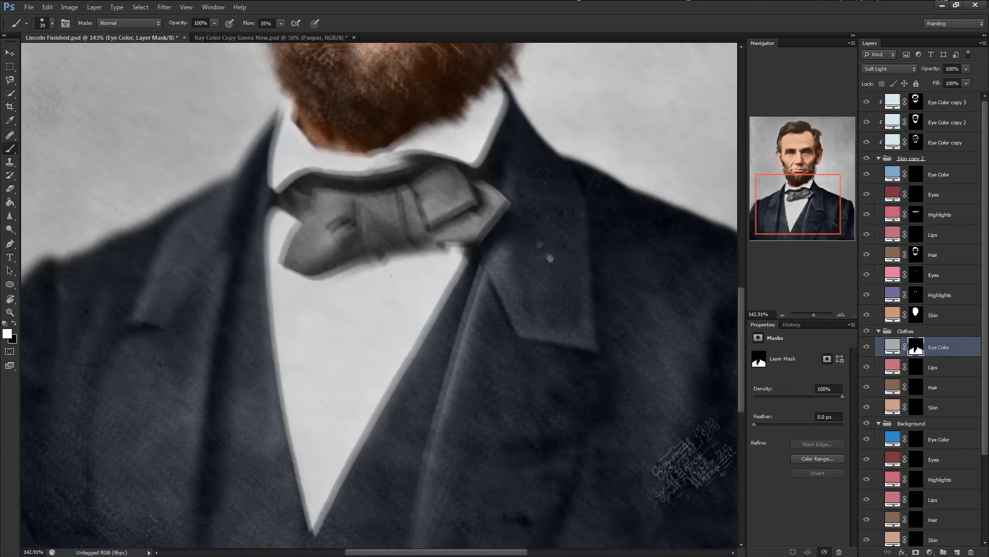
Recolor the Clothes group's Lips fill to a muted grey-blue and paint its mask white over the bow tie with a 26 px brush
{"action": "double_click", "coordinate": [893, 347]}
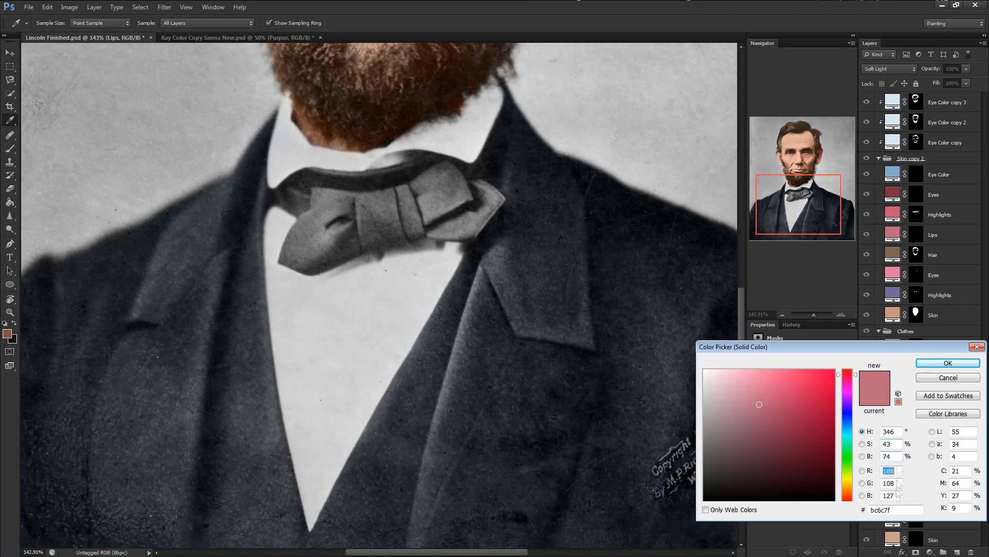
{"action": "left_click", "coordinate": [948, 364]}
{"action": "left_click", "coordinate": [913, 368]}
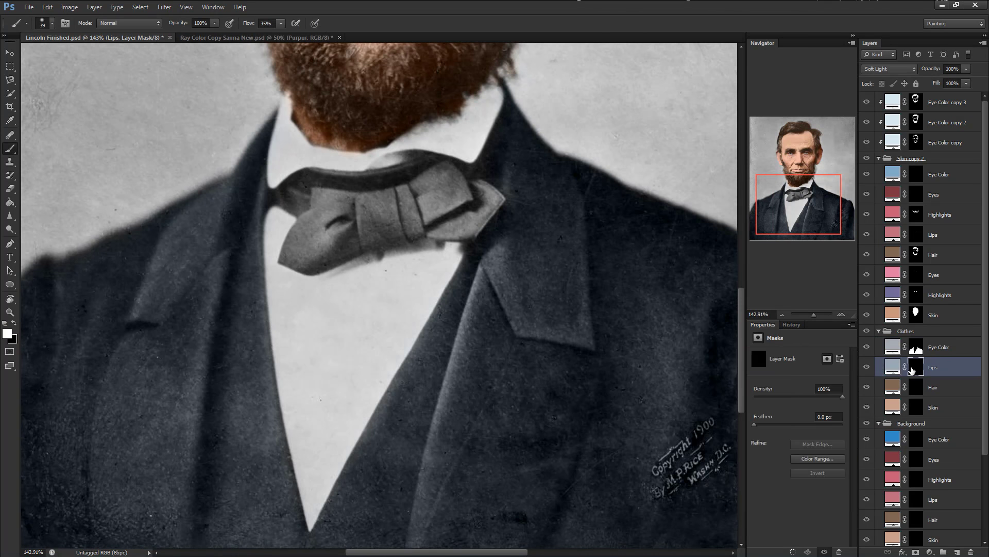
{"action": "right_click", "coordinate": [309, 187]}
{"action": "left_click", "coordinate": [333, 215]}
{"action": "left_click_drag", "start_coordinate": [295, 188], "coordinate": [316, 217]}
{"action": "mouse_move", "coordinate": [290, 250]}
{"action": "left_mouse_down"}
{"action": "mouse_move", "coordinate": [339, 257]}
{"action": "mouse_move", "coordinate": [372, 238]}
{"action": "mouse_move", "coordinate": [471, 229]}
{"action": "mouse_move", "coordinate": [488, 208]}
{"action": "mouse_move", "coordinate": [441, 167]}
{"action": "mouse_move", "coordinate": [382, 192]}
{"action": "mouse_move", "coordinate": [358, 178]}
{"action": "mouse_move", "coordinate": [324, 190]}
{"action": "mouse_move", "coordinate": [336, 190]}
{"action": "mouse_move", "coordinate": [352, 218]}
{"action": "mouse_move", "coordinate": [394, 197]}
{"action": "mouse_move", "coordinate": [356, 244]}
{"action": "mouse_move", "coordinate": [453, 188]}
{"action": "mouse_move", "coordinate": [476, 198]}
{"action": "mouse_move", "coordinate": [459, 228]}
{"action": "mouse_move", "coordinate": [443, 232]}
{"action": "mouse_move", "coordinate": [462, 180]}
{"action": "mouse_move", "coordinate": [451, 183]}
{"action": "mouse_move", "coordinate": [455, 169]}
{"action": "mouse_move", "coordinate": [356, 211]}
{"action": "mouse_move", "coordinate": [304, 193]}
{"action": "left_mouse_up"}
{"action": "key", "text": "e"}
{"action": "key", "text": "b"}
{"action": "key", "text": "ctrl+0"}
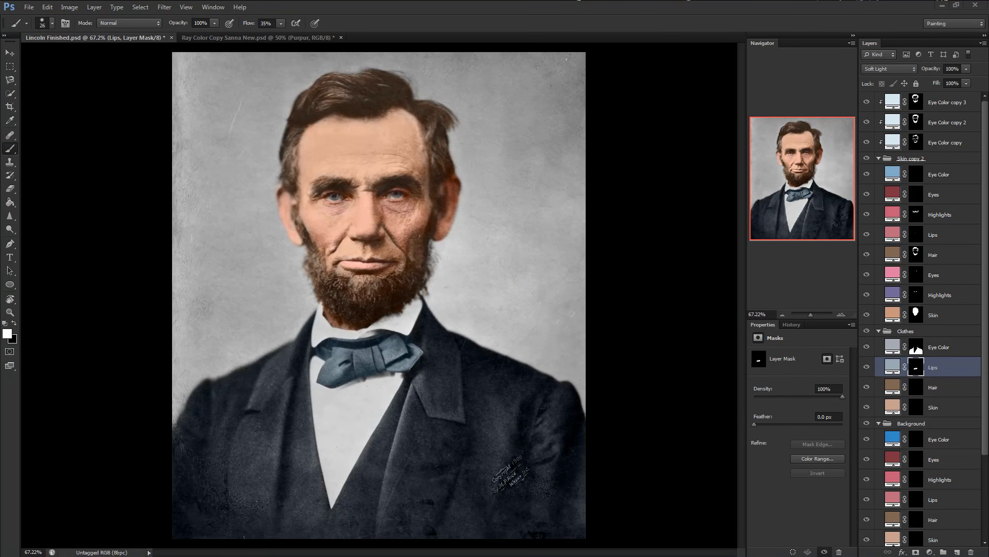
Recolor the Background group's Eye Color fill layer to grey-blue #96a2ab
{"action": "double_click", "coordinate": [892, 443]}
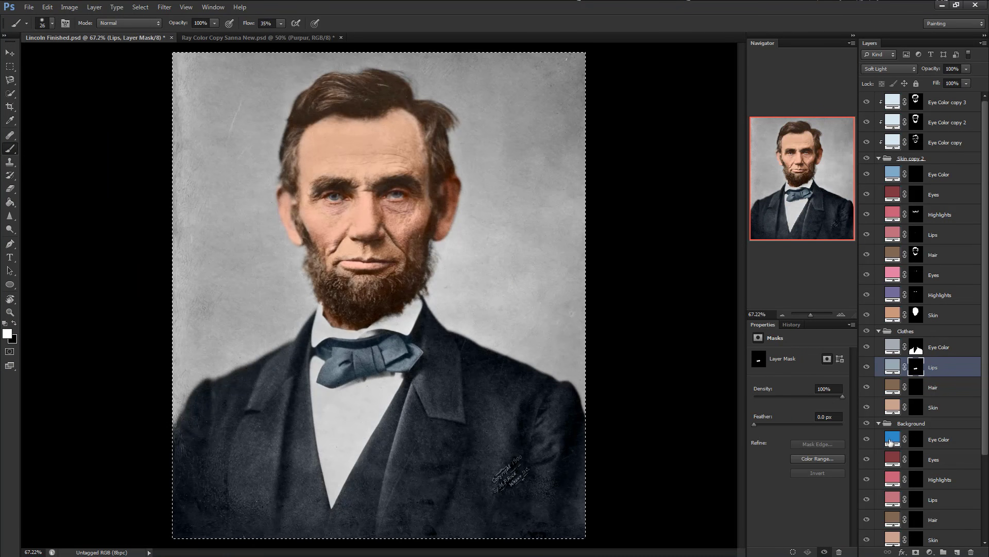
{"action": "left_click_drag", "start_coordinate": [712, 413], "coordinate": [720, 412]}
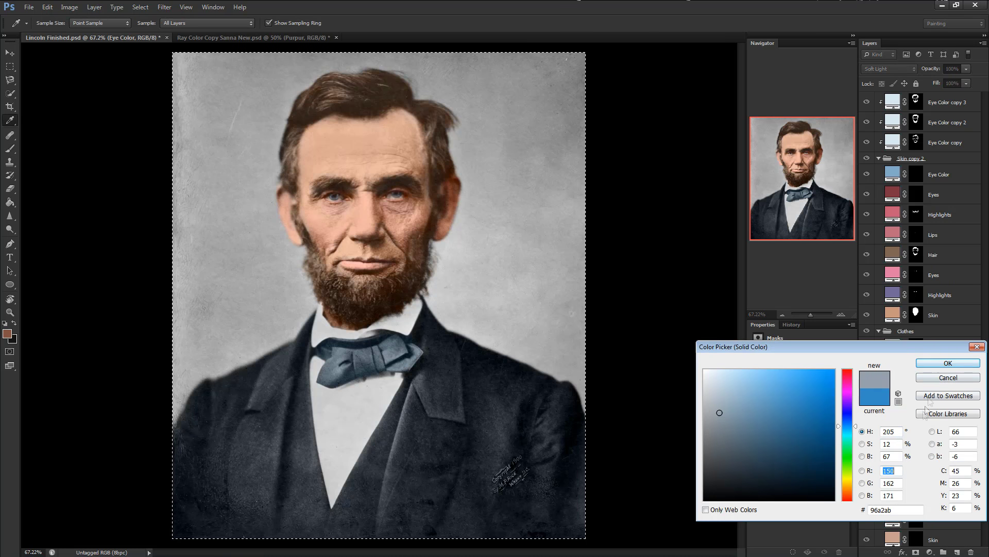
{"action": "left_click", "coordinate": [948, 363]}
Try to paint the Background group's Eye Color mask white around the head and shoulders with 93 px and 319 px soft brushes
{"action": "left_click", "coordinate": [916, 439]}
{"action": "key", "text": "d"}
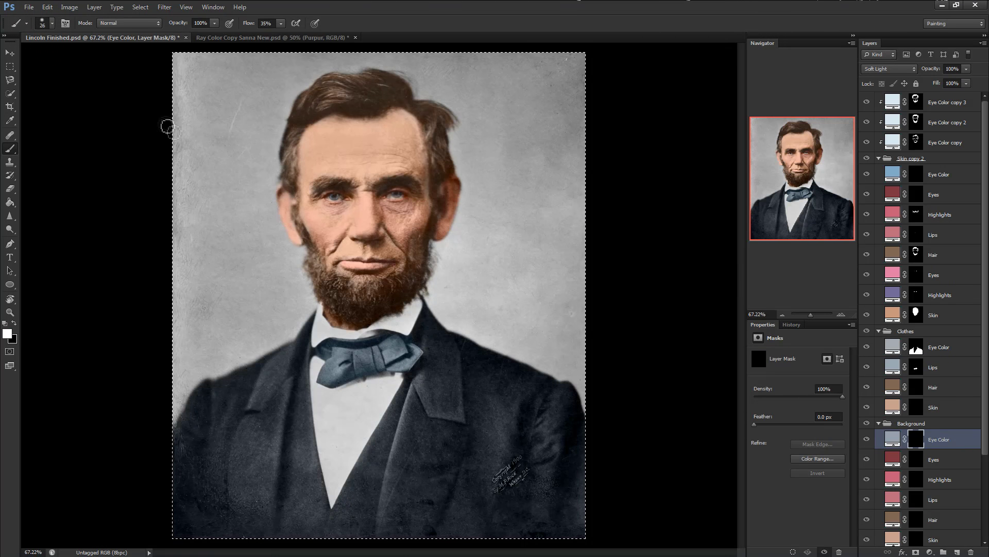
{"action": "right_click", "coordinate": [452, 222]}
{"action": "left_click", "coordinate": [505, 238]}
{"action": "left_click_drag", "start_coordinate": [458, 221], "coordinate": [456, 122]}
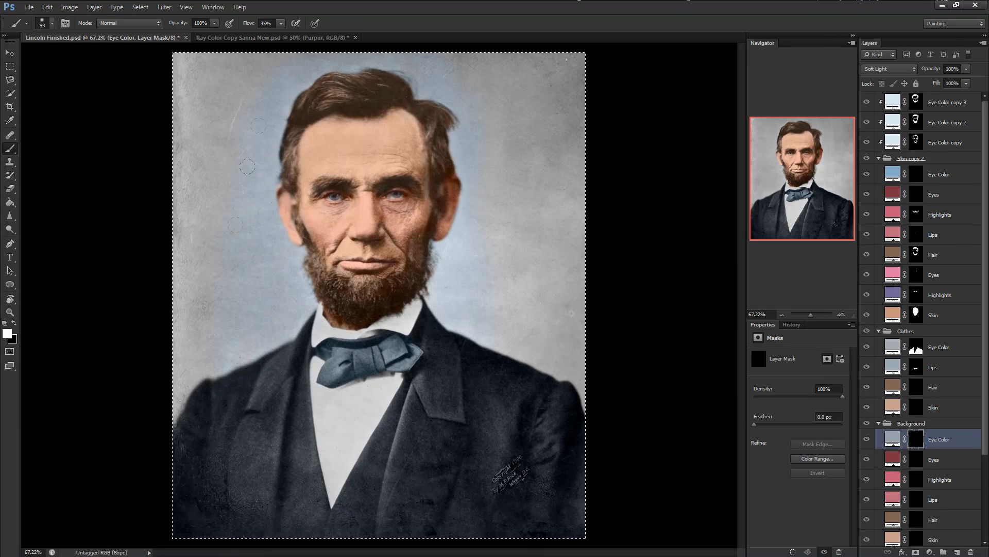
{"action": "left_click_drag", "start_coordinate": [249, 285], "coordinate": [252, 218]}
{"action": "right_click", "coordinate": [215, 173]}
{"action": "left_click", "coordinate": [286, 200]}
{"action": "left_click_drag", "start_coordinate": [222, 129], "coordinate": [211, 309]}
{"action": "left_click", "coordinate": [915, 438], "text": "alt"}
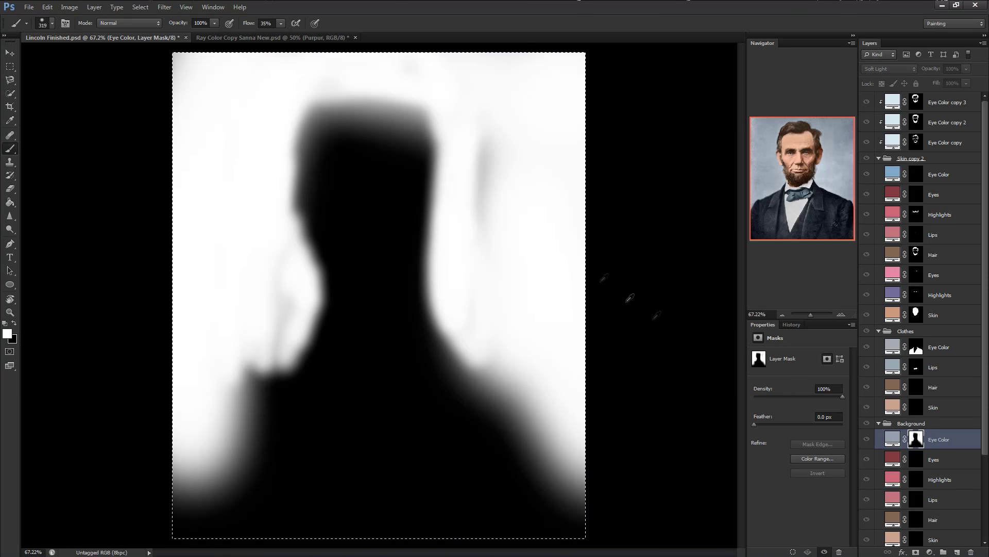
{"action": "mouse_move", "coordinate": [489, 134]}
{"action": "left_mouse_down"}
{"action": "mouse_move", "coordinate": [470, 184]}
{"action": "mouse_move", "coordinate": [98, 77]}
{"action": "mouse_move", "coordinate": [132, 141]}
{"action": "left_mouse_up"}
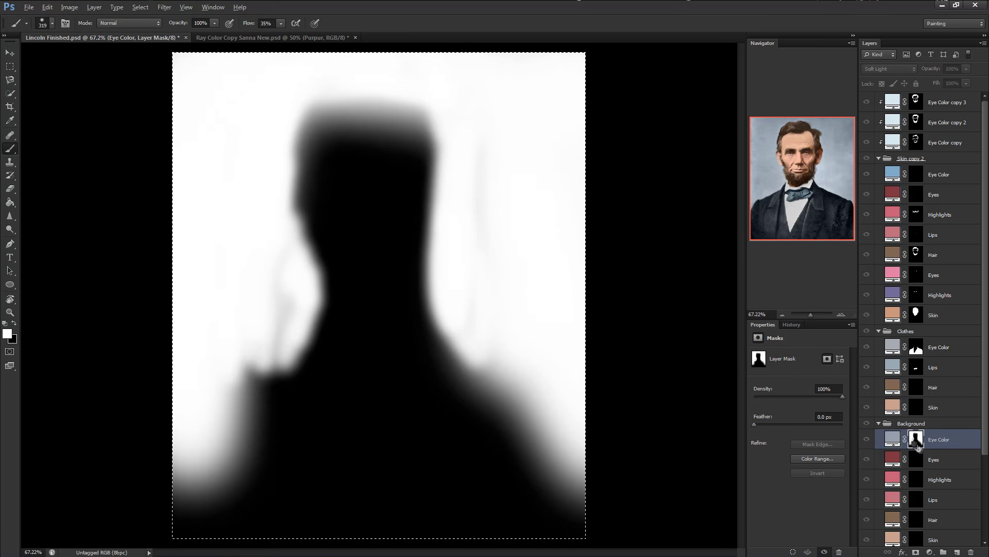
Fill the Background group's Eye Color mask with black and invert it to solid white
{"action": "left_click", "coordinate": [916, 441], "text": "alt"}
{"action": "key", "text": "ctrl+BackSpace"}
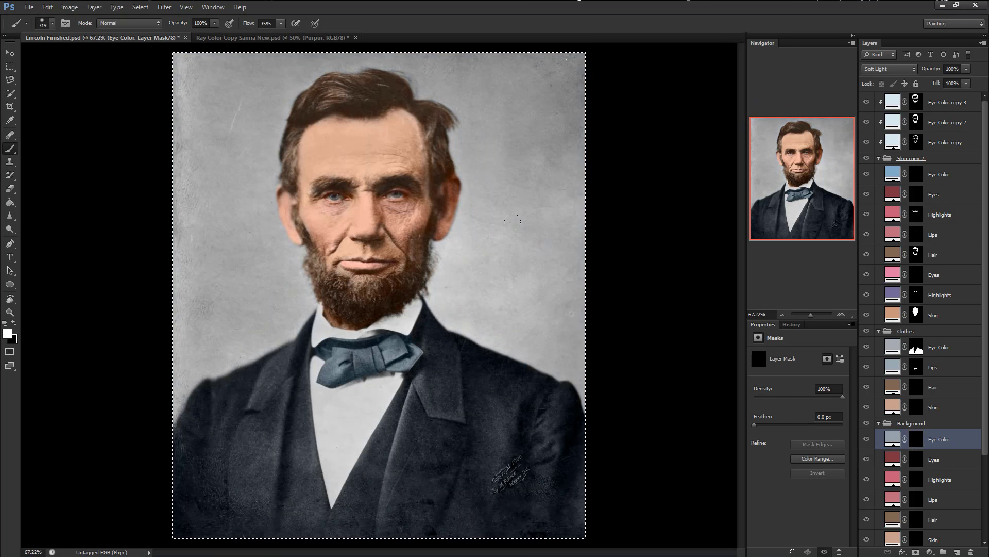
{"action": "key", "text": "ctrl+i"}
Erase the Background group's Eye Color mask over the face, bow tie and white shirt with soft erasers of 74 px and 137 px
{"action": "key", "text": "e"}
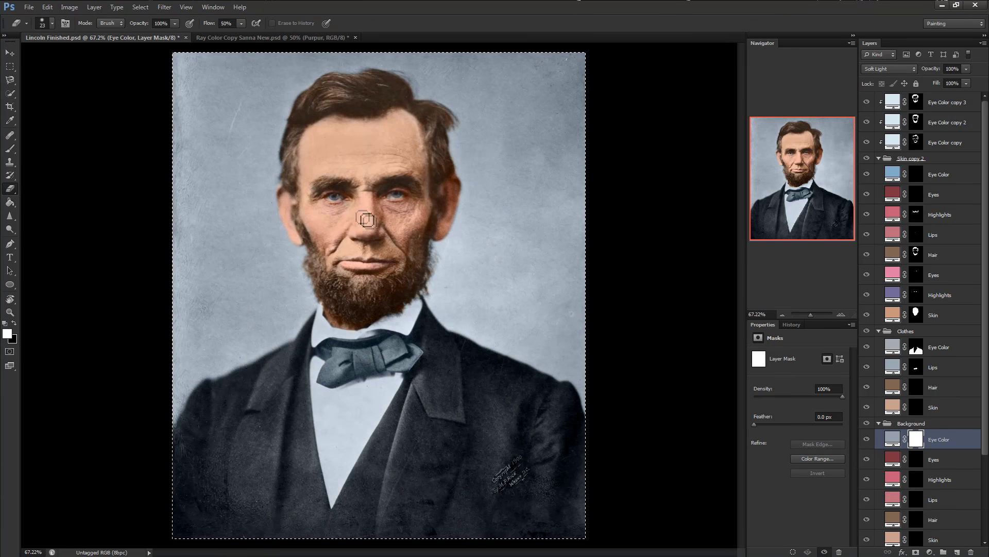
{"action": "mouse_move", "coordinate": [341, 207]}
{"action": "left_mouse_down"}
{"action": "mouse_move", "coordinate": [360, 203]}
{"action": "mouse_move", "coordinate": [349, 206]}
{"action": "left_mouse_up"}
{"action": "right_click", "coordinate": [396, 263]}
{"action": "left_click_drag", "start_coordinate": [409, 286], "coordinate": [416, 286]}
{"action": "key", "text": "Return"}
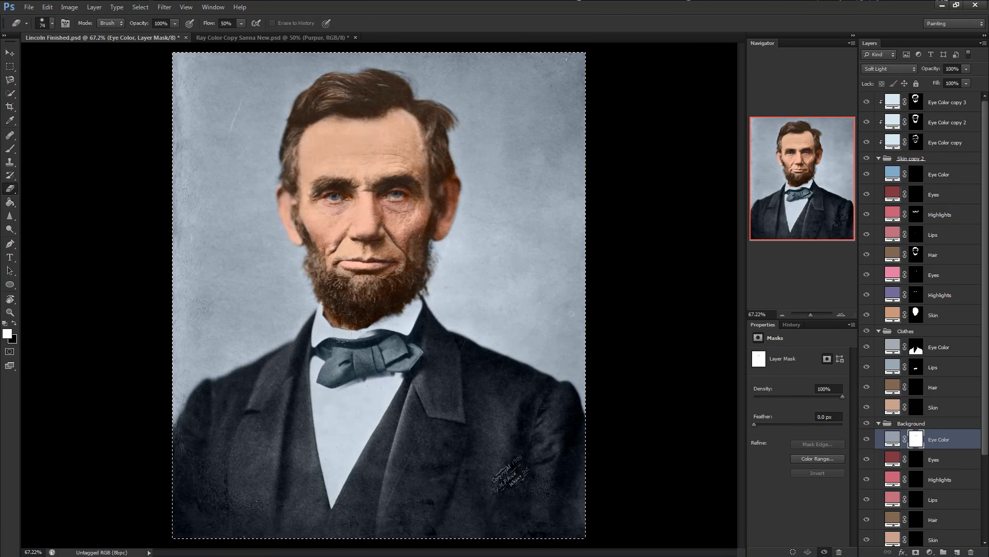
{"action": "right_click", "coordinate": [330, 452]}
{"action": "left_click_drag", "start_coordinate": [423, 397], "coordinate": [443, 398]}
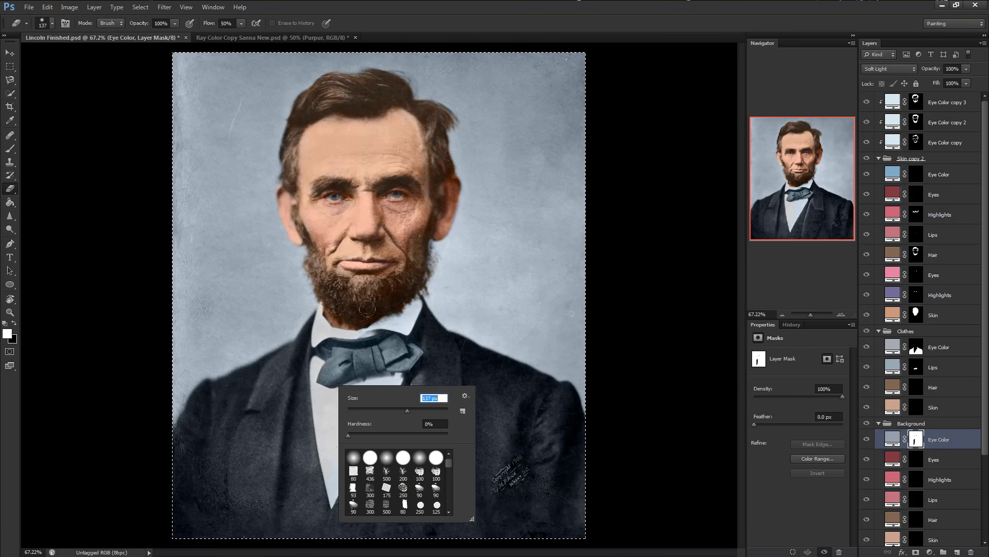
{"action": "key", "text": "Return"}
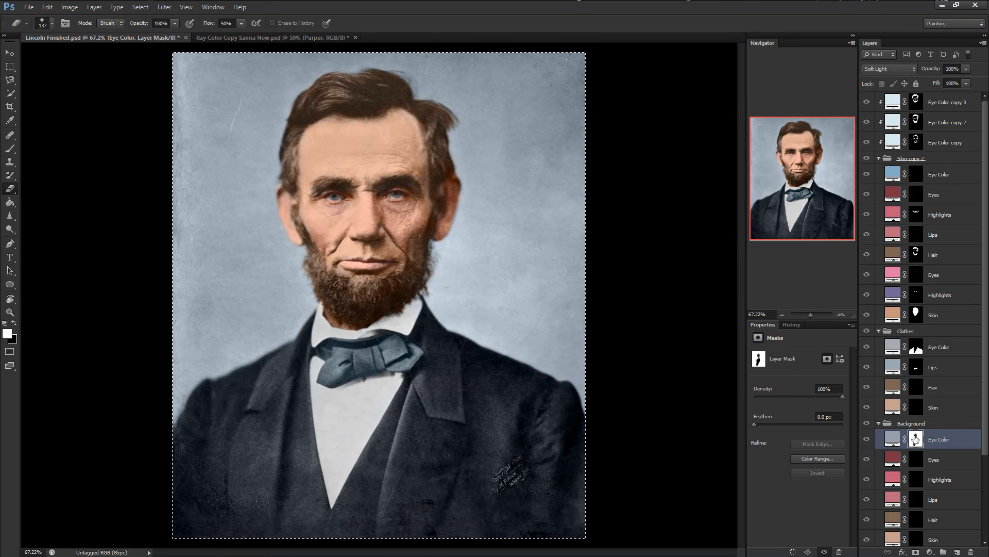
{"action": "left_click", "coordinate": [941, 442]}
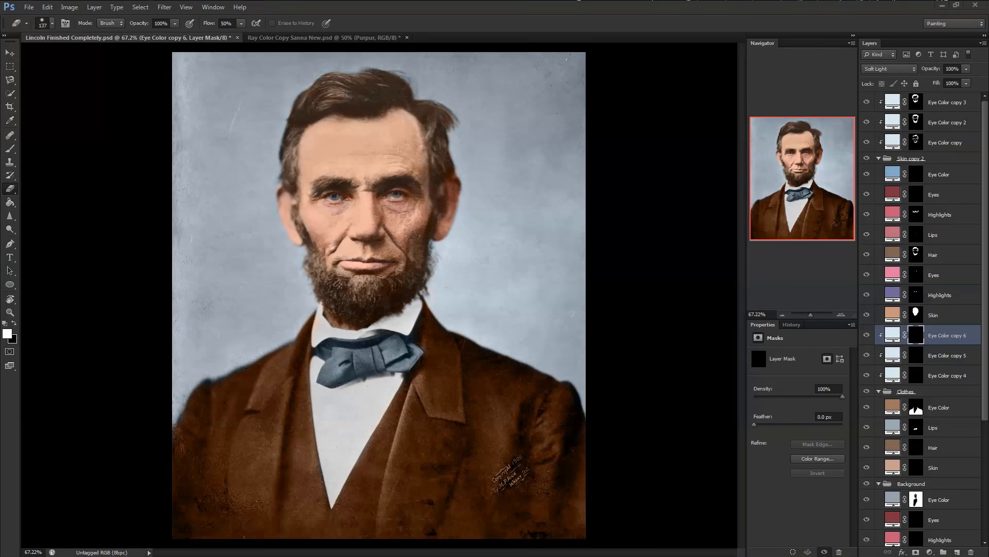
Paint the Eye Color copy 4 layer's mask white over parts of the brown coat with a 77 px soft brush
{"action": "scroll", "coordinate": [479, 382], "scroll_direction": "up", "scroll_amount": 6}
{"action": "left_click", "coordinate": [917, 375]}
{"action": "key", "text": "b"}
{"action": "right_click", "coordinate": [550, 231]}
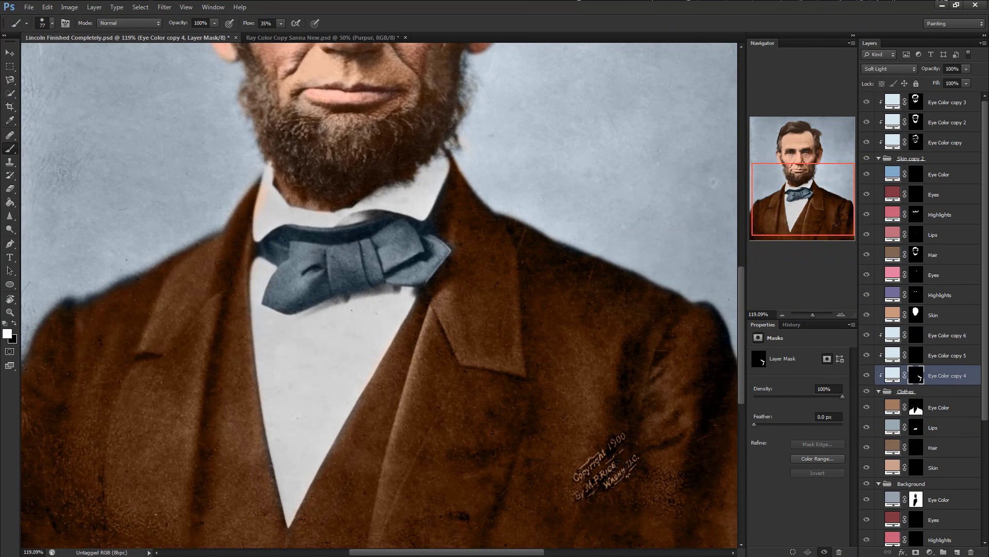
{"action": "scroll", "coordinate": [610, 538], "scroll_direction": "down", "scroll_amount": 3}
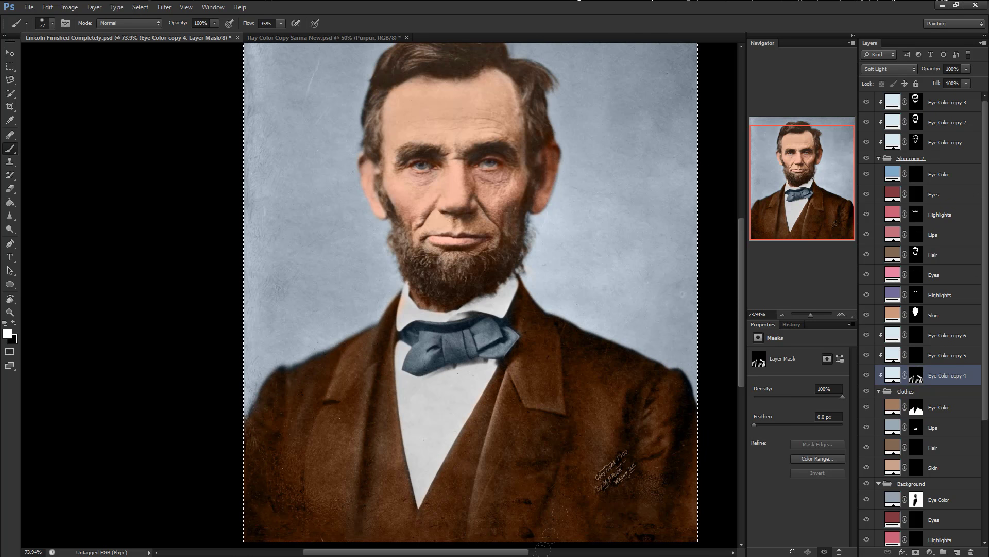
Paint the Eye Color copy 5 layer's mask white across the brown coat with a 156 px brush
{"action": "left_click", "coordinate": [916, 356]}
{"action": "key", "text": "]"}
{"action": "key", "text": "]"}
{"action": "key", "text": "]"}
{"action": "key", "text": "]"}
{"action": "key", "text": "]"}
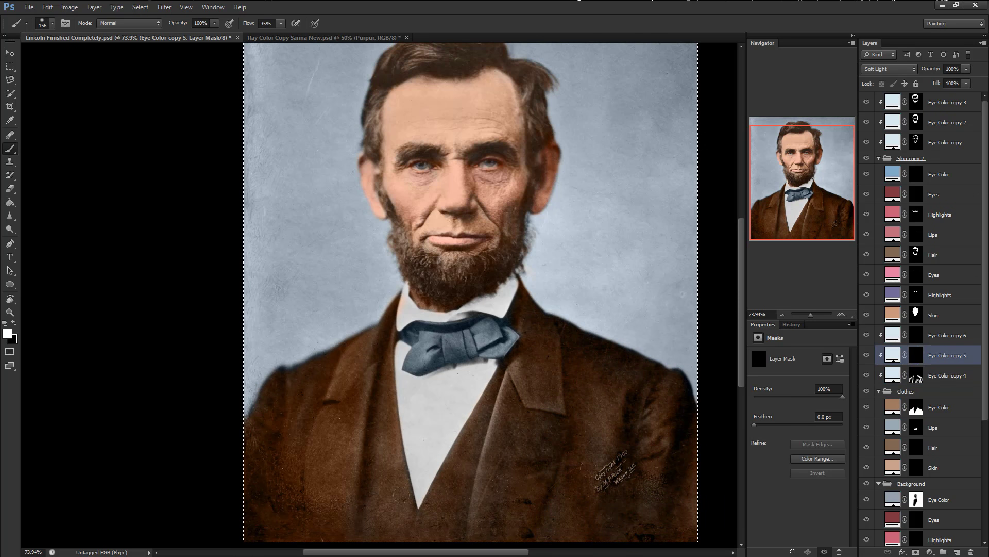
Paint the Eye Color copy 6 layer's mask white over parts of the coat and select the three Eye Color copies above Clothes
{"action": "left_click", "coordinate": [915, 336]}
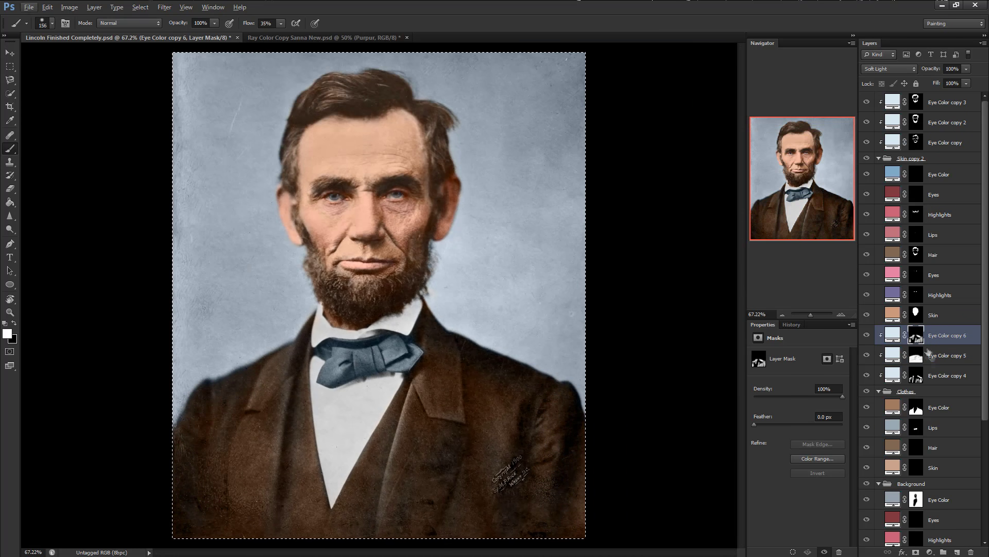
{"action": "right_click", "coordinate": [907, 382]}
{"action": "key", "text": "Escape"}
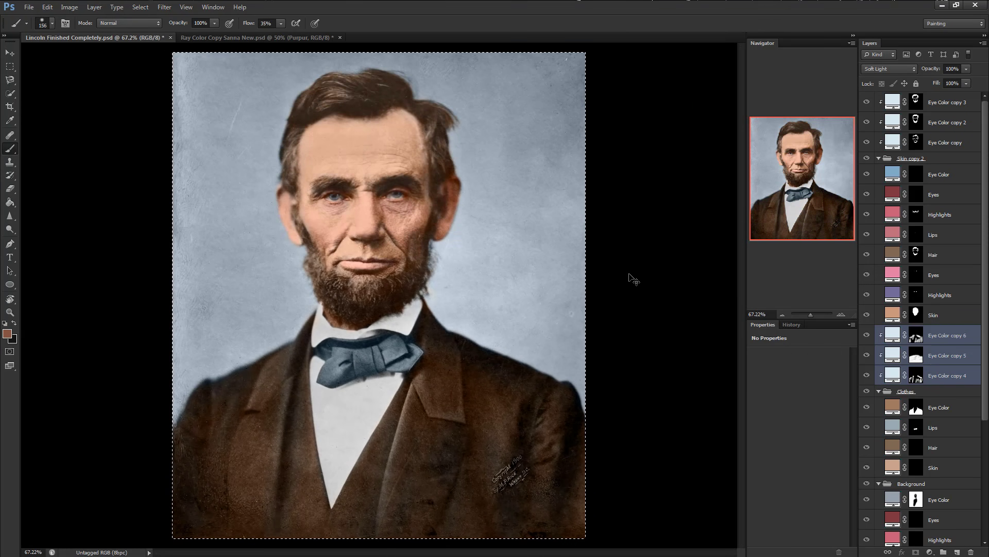